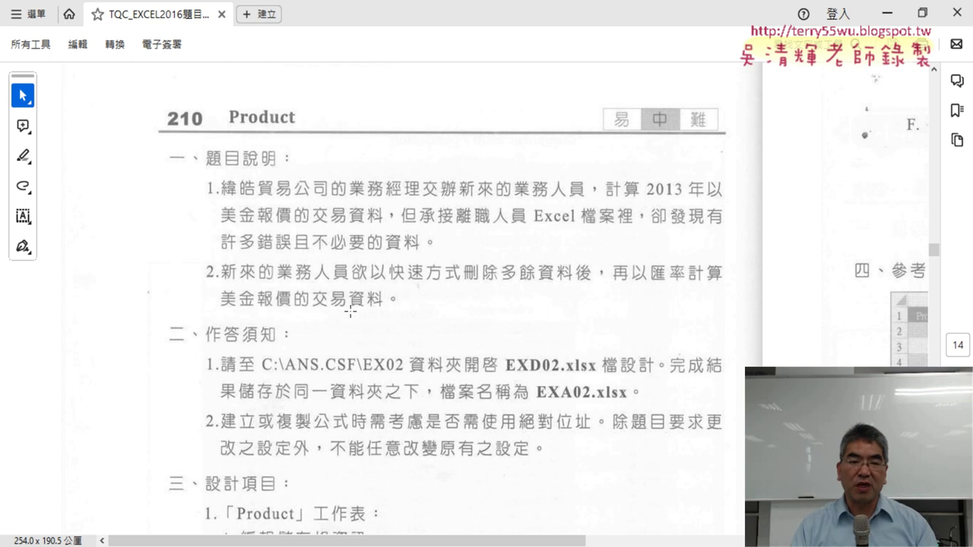
Scroll the exam PDF down to the Product worksheet design items A through E
{"action": "scroll", "coordinate": [349, 311], "scroll_direction": "down", "scroll_amount": 1}
{"action": "scroll", "coordinate": [349, 311], "scroll_direction": "down", "scroll_amount": 2}
{"action": "scroll", "coordinate": [350, 312], "scroll_direction": "down", "scroll_amount": 1}
{"action": "scroll", "coordinate": [350, 311], "scroll_direction": "down", "scroll_amount": 1}
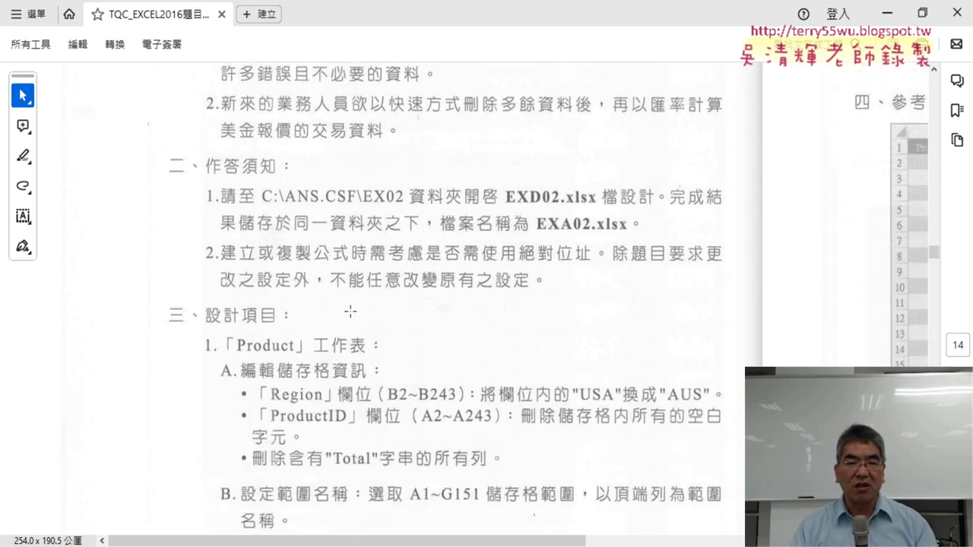
{"action": "scroll", "coordinate": [350, 311], "scroll_direction": "down", "scroll_amount": 3}
{"action": "scroll", "coordinate": [350, 312], "scroll_direction": "down", "scroll_amount": 2}
{"action": "scroll", "coordinate": [350, 311], "scroll_direction": "down", "scroll_amount": 2}
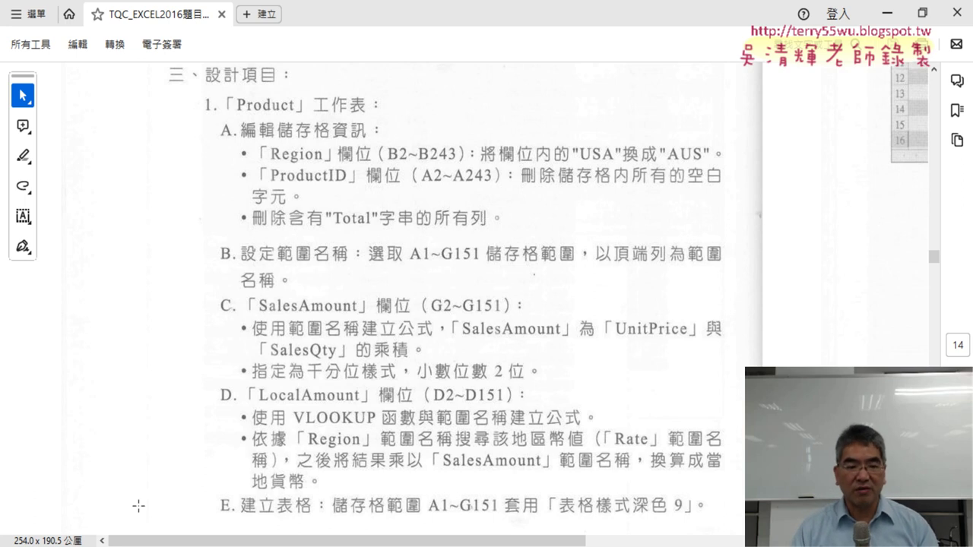
Switch to the EXD02 Product sheet in Excel and select Region cell B2
{"action": "key", "text": "alt+Tab"}
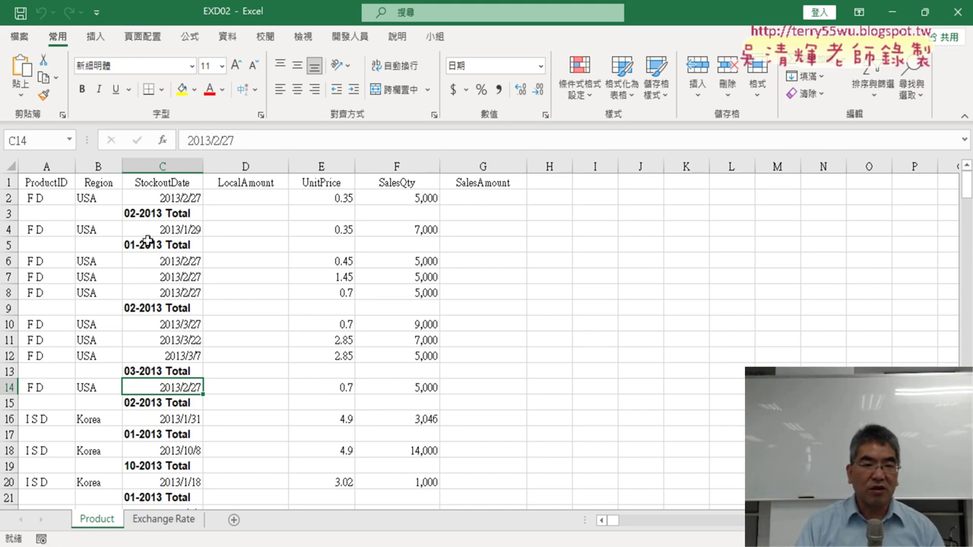
{"action": "left_click", "coordinate": [104, 181]}
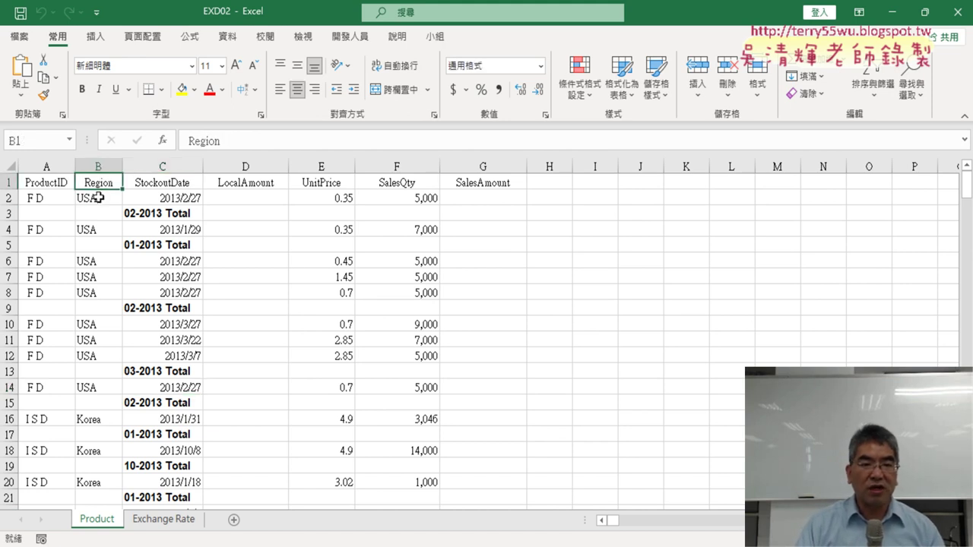
{"action": "left_click", "coordinate": [99, 198]}
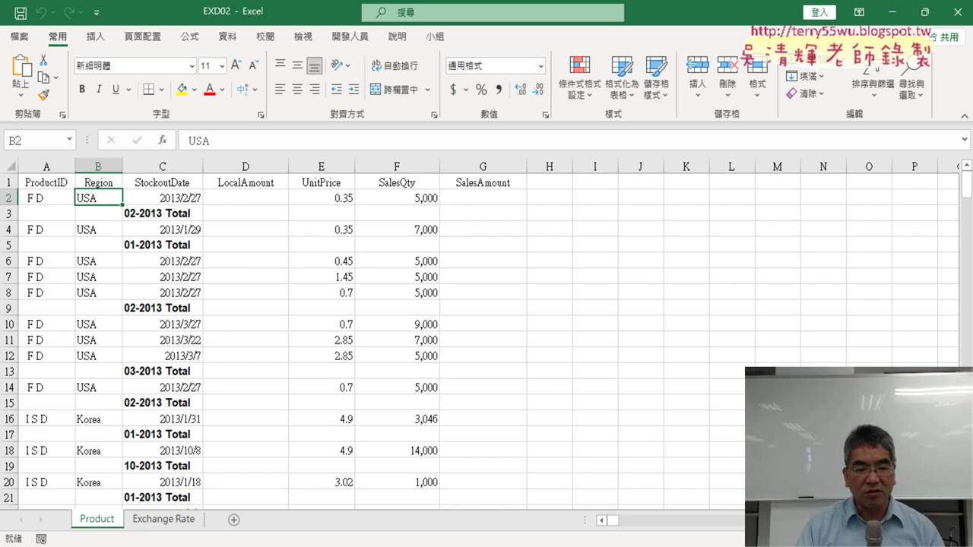
{"action": "key", "text": "alt+Tab"}
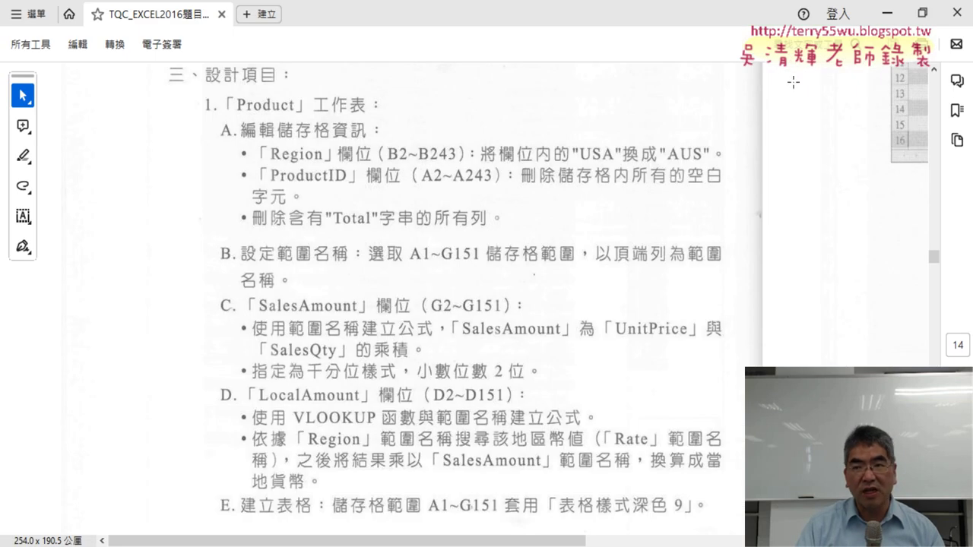
{"action": "key", "text": "alt+Tab"}
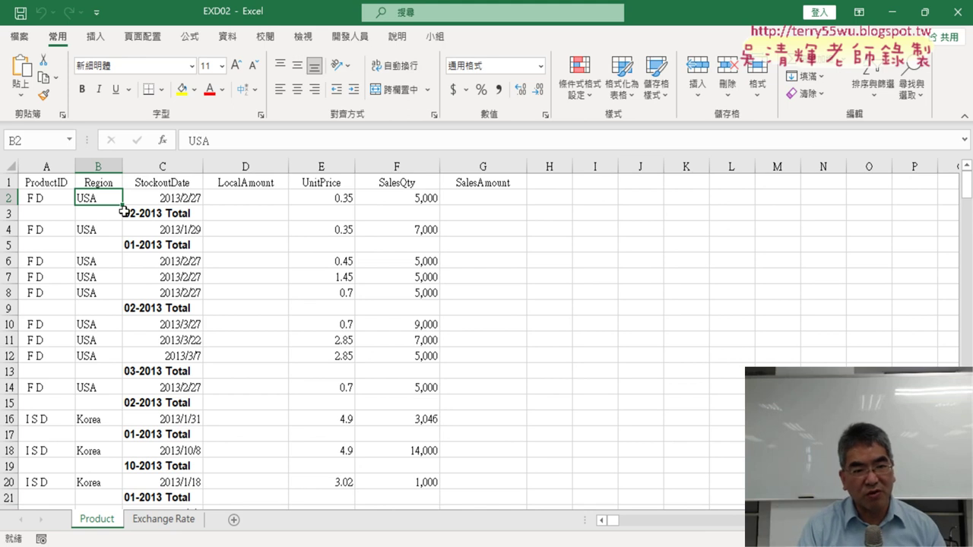
{"action": "key", "text": "shift+Down"}
{"action": "key", "text": "shift+Down"}
{"action": "key", "text": "shift+Down"}
{"action": "key", "text": "shift+Down"}
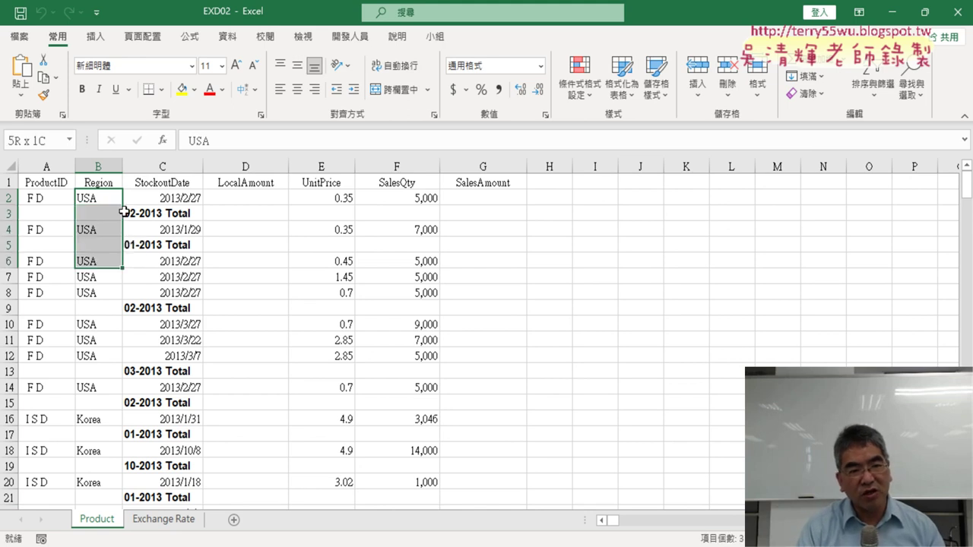
{"action": "key", "text": "shift+Down"}
{"action": "key", "text": "shift+Down"}
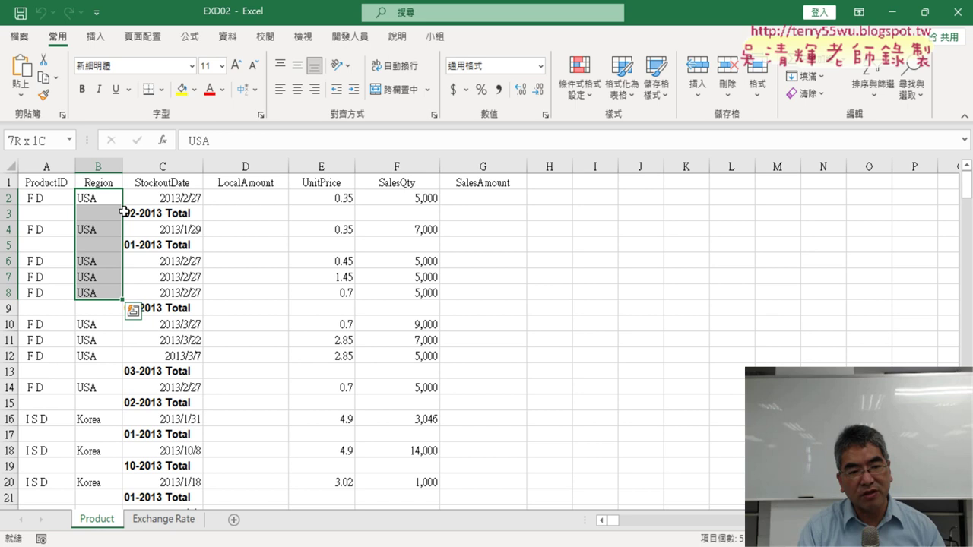
{"action": "left_click", "coordinate": [109, 199]}
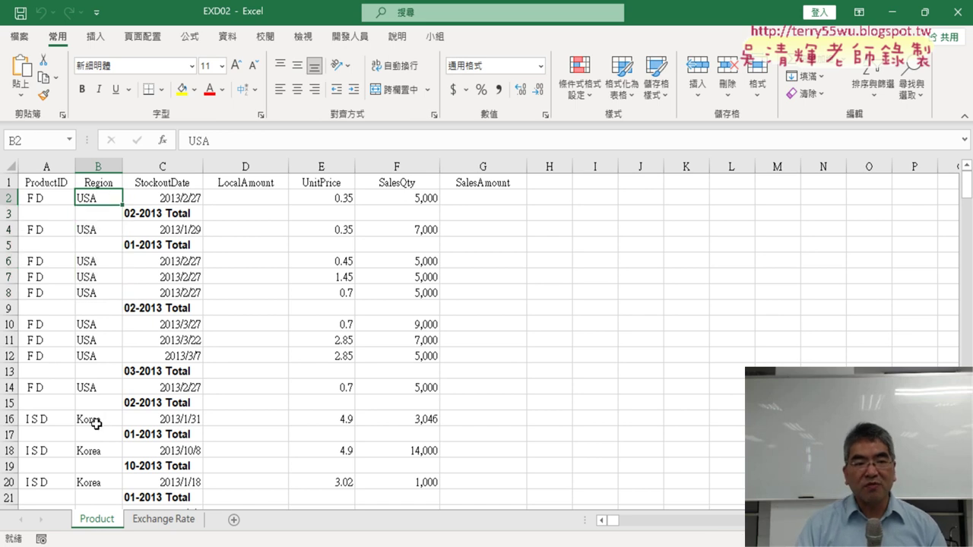
Scroll down column B to confirm the Region entries end at row 243
{"action": "scroll", "coordinate": [96, 423], "scroll_direction": "down", "scroll_amount": 3}
{"action": "scroll", "coordinate": [97, 424], "scroll_direction": "down", "scroll_amount": 4}
{"action": "scroll", "coordinate": [97, 426], "scroll_direction": "down", "scroll_amount": 8}
{"action": "scroll", "coordinate": [98, 430], "scroll_direction": "down", "scroll_amount": 4}
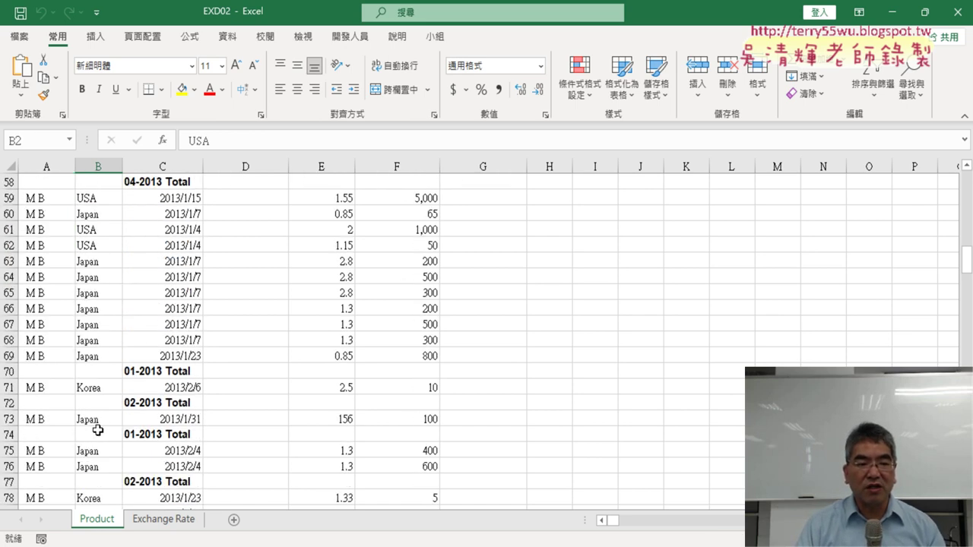
{"action": "scroll", "coordinate": [98, 430], "scroll_direction": "down", "scroll_amount": 3}
{"action": "scroll", "coordinate": [98, 431], "scroll_direction": "down", "scroll_amount": 6}
{"action": "scroll", "coordinate": [98, 430], "scroll_direction": "down", "scroll_amount": 6}
{"action": "scroll", "coordinate": [98, 430], "scroll_direction": "down", "scroll_amount": 4}
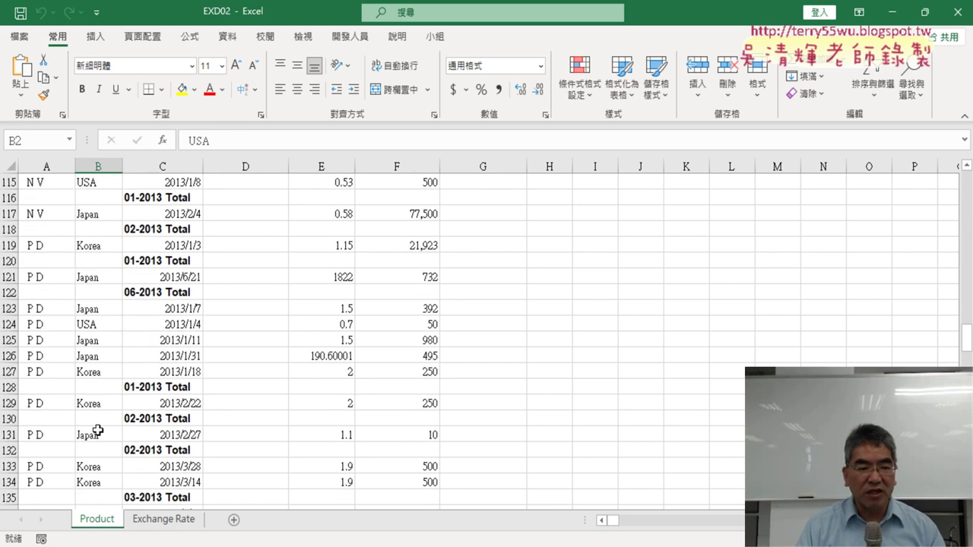
{"action": "scroll", "coordinate": [98, 430], "scroll_direction": "down", "scroll_amount": 8}
{"action": "scroll", "coordinate": [98, 431], "scroll_direction": "down", "scroll_amount": 8}
{"action": "scroll", "coordinate": [98, 430], "scroll_direction": "down", "scroll_amount": 10}
{"action": "scroll", "coordinate": [98, 430], "scroll_direction": "down", "scroll_amount": 1}
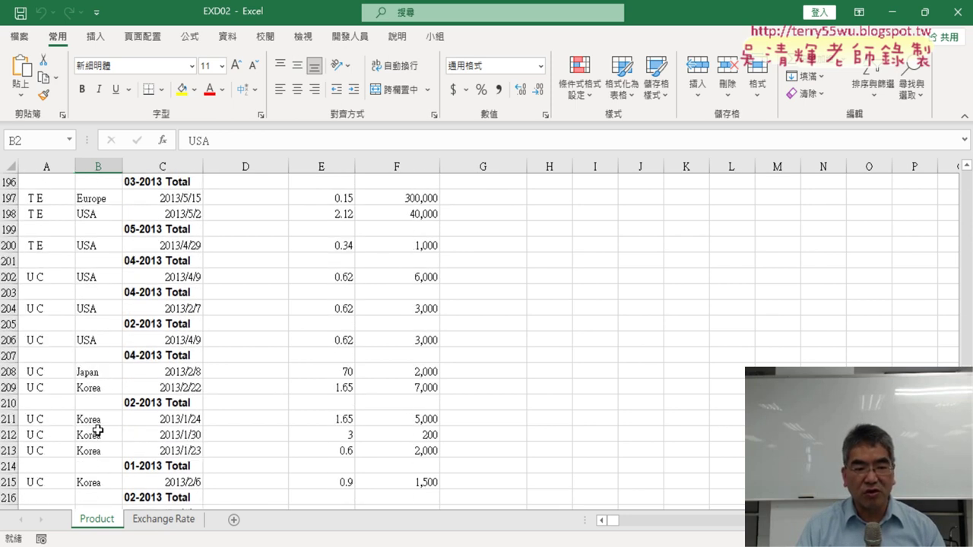
{"action": "scroll", "coordinate": [98, 431], "scroll_direction": "down", "scroll_amount": 8}
{"action": "scroll", "coordinate": [98, 429], "scroll_direction": "down", "scroll_amount": 4}
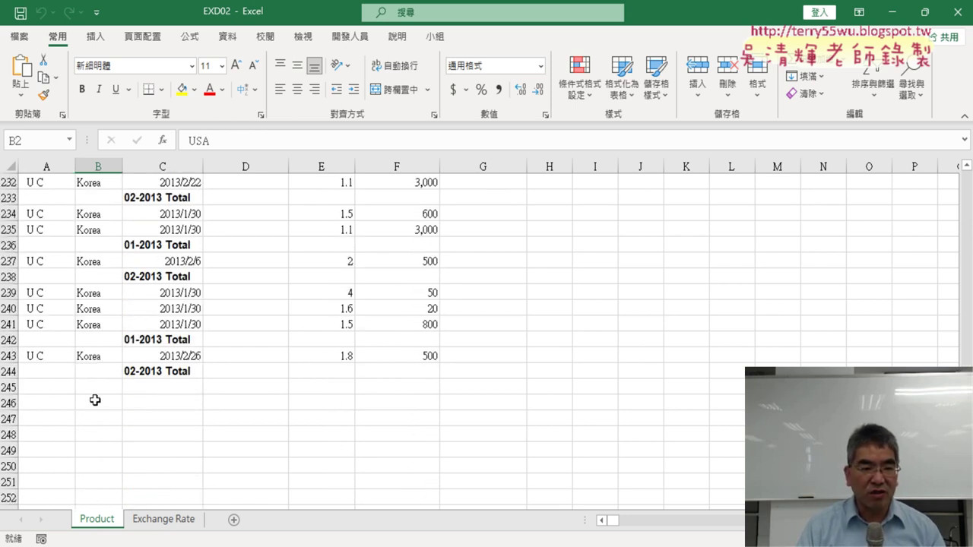
Select Region cells B2:B243 and set up Replace to change USA into AUS
{"action": "left_click", "coordinate": [97, 357], "text": "shift"}
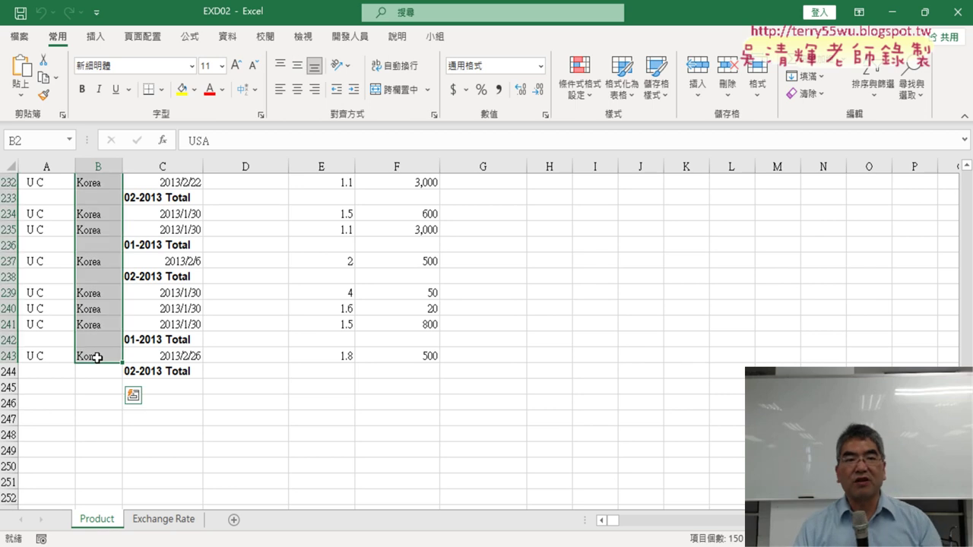
{"action": "scroll", "coordinate": [97, 357], "scroll_direction": "up", "scroll_amount": 5}
{"action": "scroll", "coordinate": [114, 353], "scroll_direction": "up", "scroll_amount": 5}
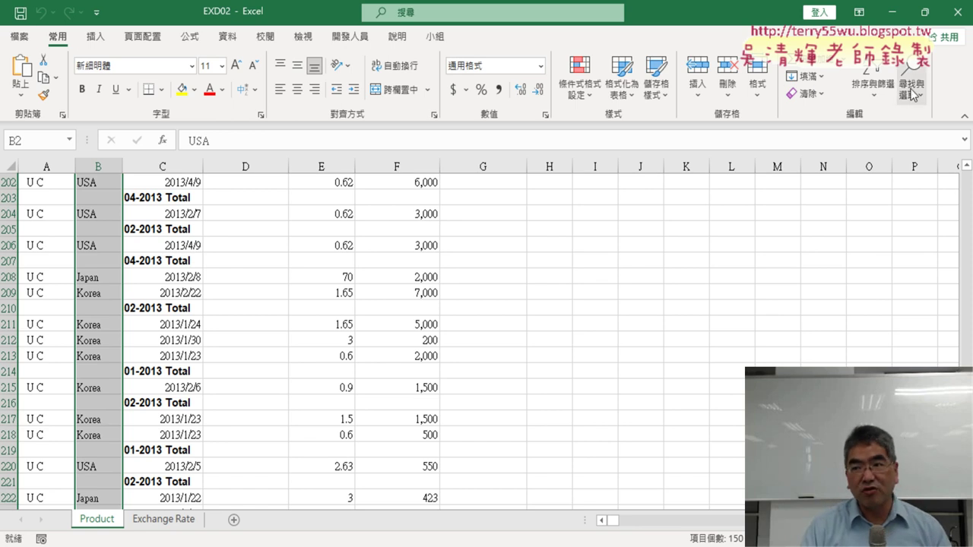
{"action": "left_click", "coordinate": [914, 94]}
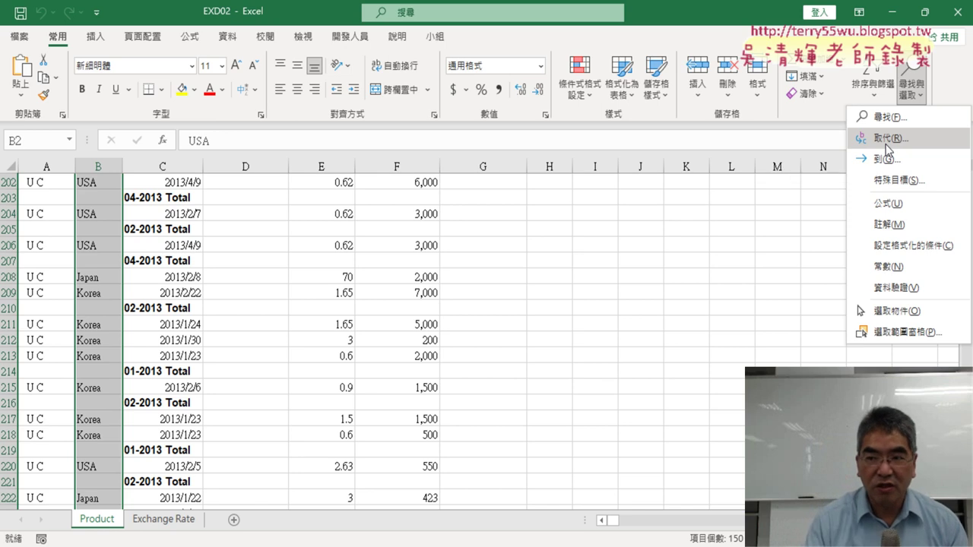
{"action": "left_click", "coordinate": [888, 138]}
{"action": "type", "text": "U"}
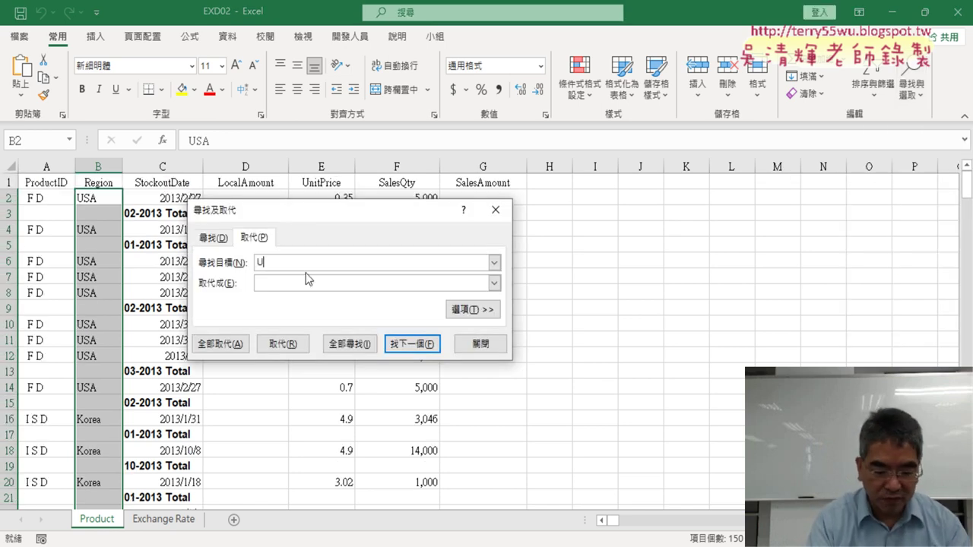
{"action": "type", "text": "SA"}
{"action": "key", "text": "Tab"}
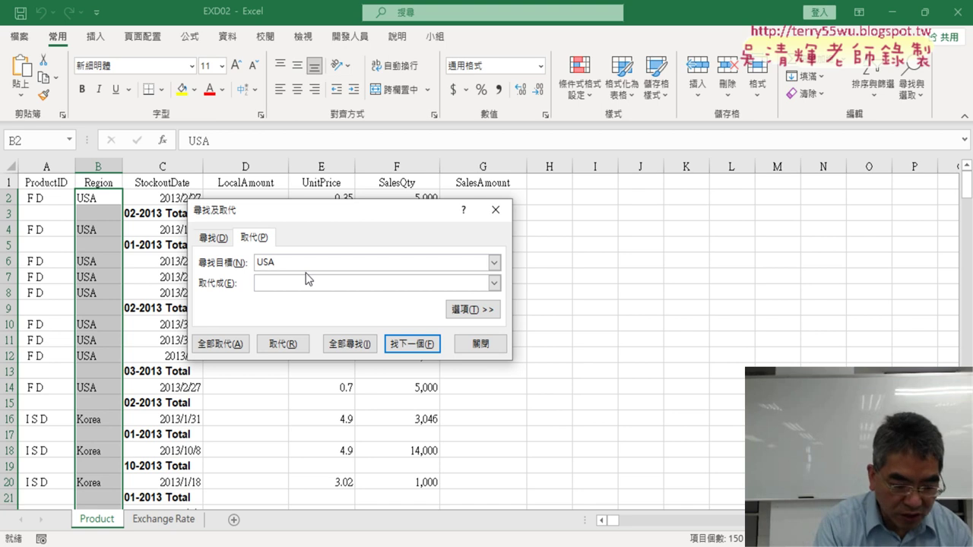
{"action": "type", "text": "A"}
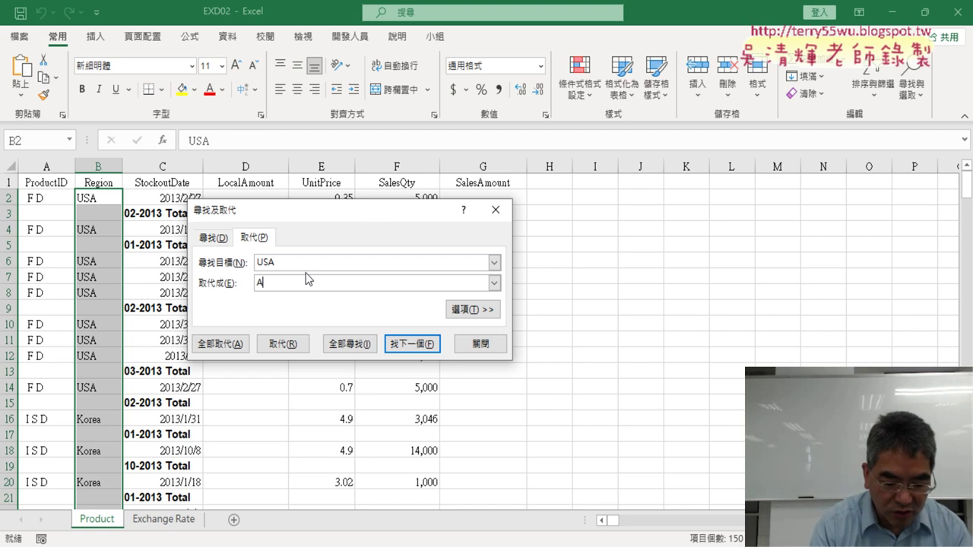
{"action": "type", "text": "US"}
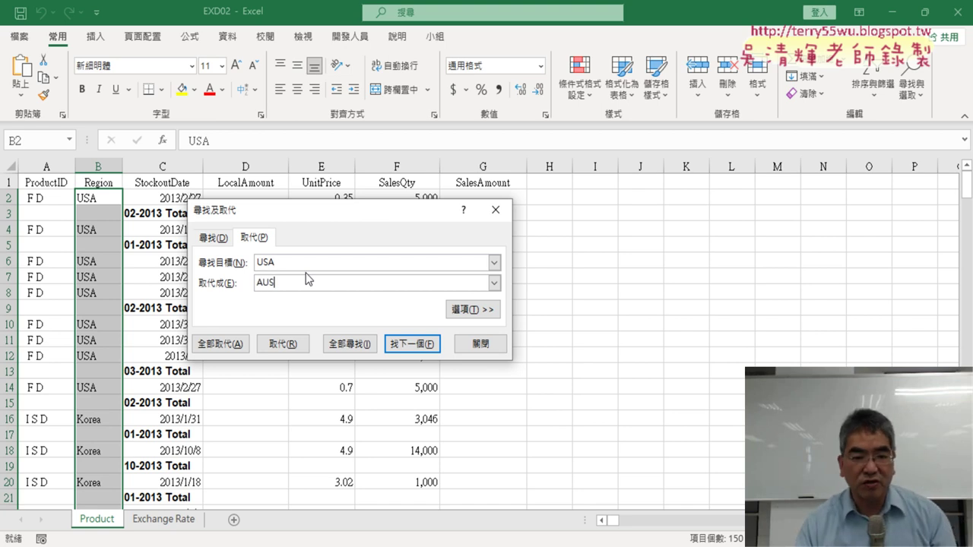
Replace all 57 USA entries with AUS and close the Replace dialog
{"action": "left_click_drag", "start_coordinate": [346, 210], "coordinate": [453, 112]}
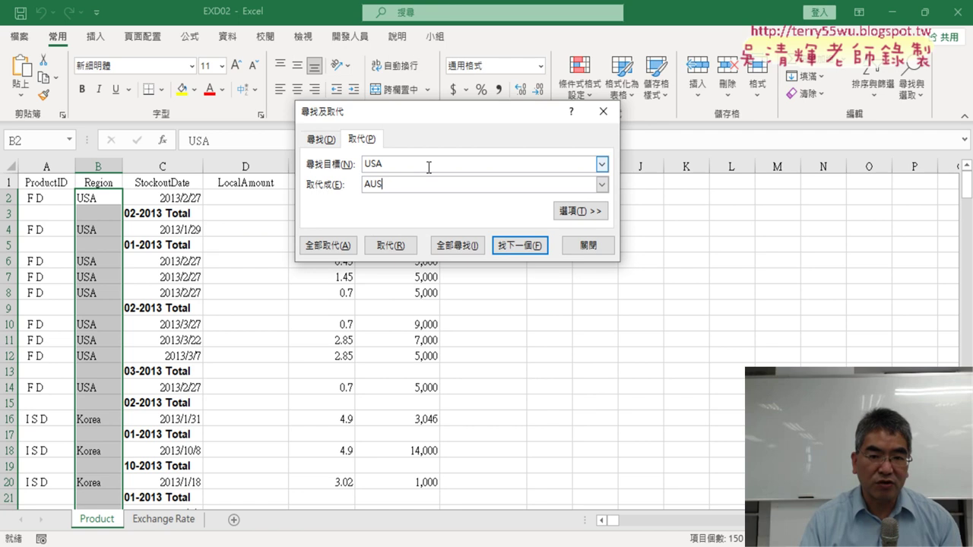
{"action": "key", "text": "alt+Tab"}
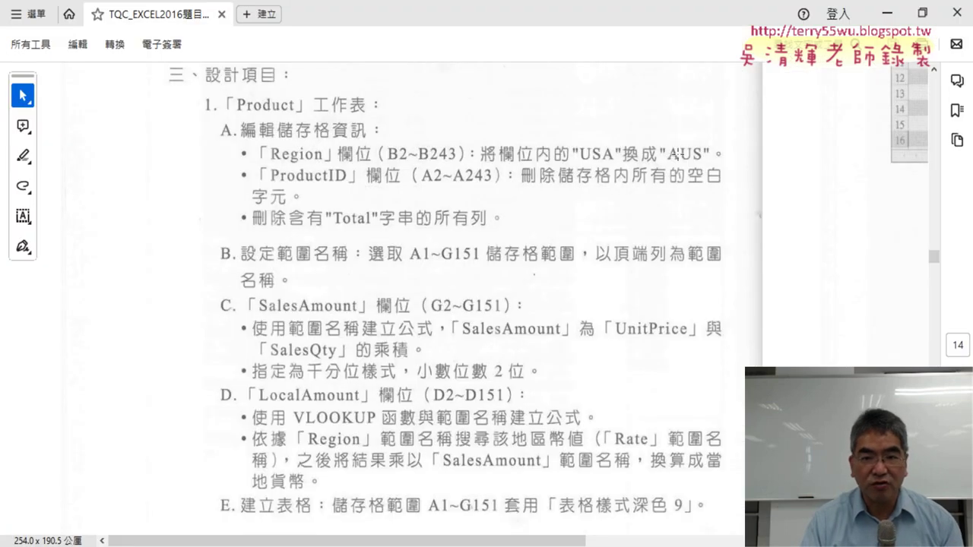
{"action": "left_click", "coordinate": [886, 13]}
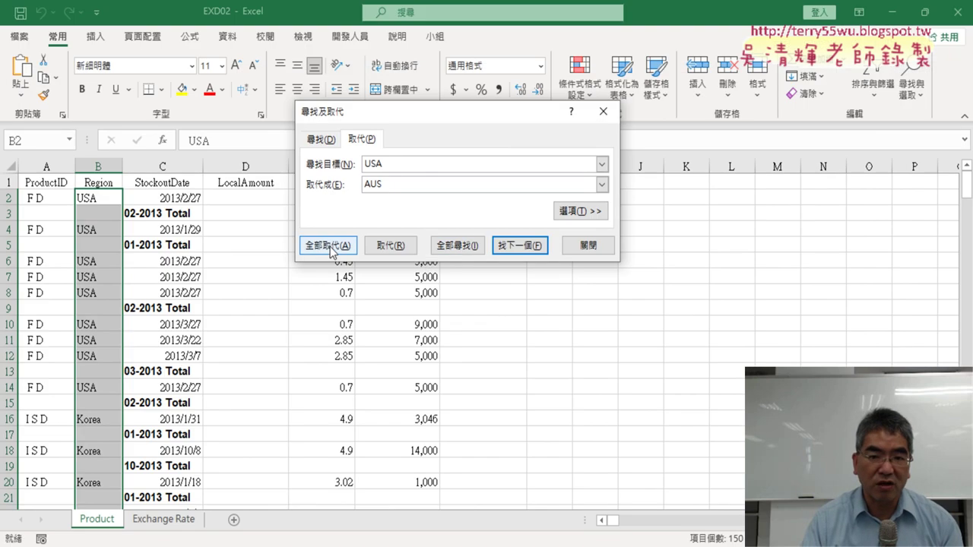
{"action": "left_click", "coordinate": [577, 211]}
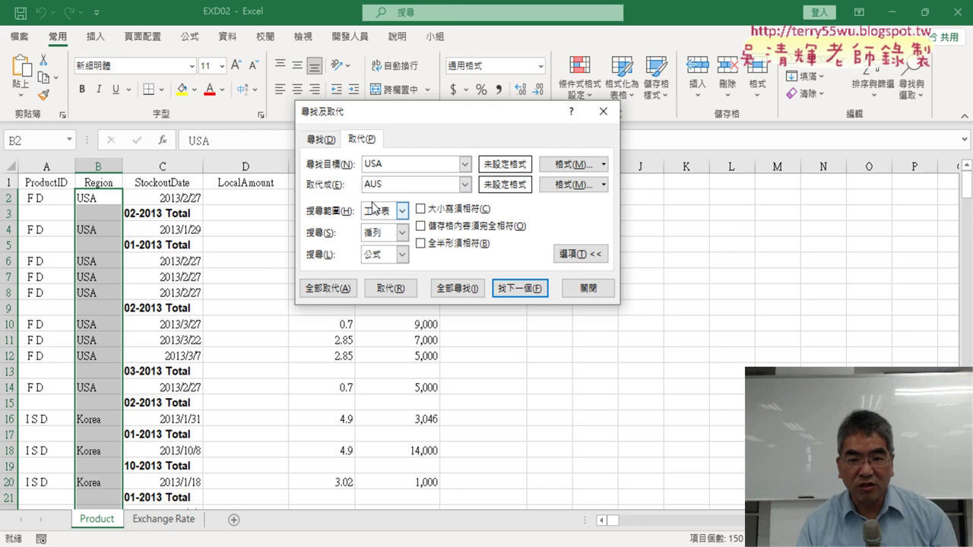
{"action": "left_click", "coordinate": [329, 292]}
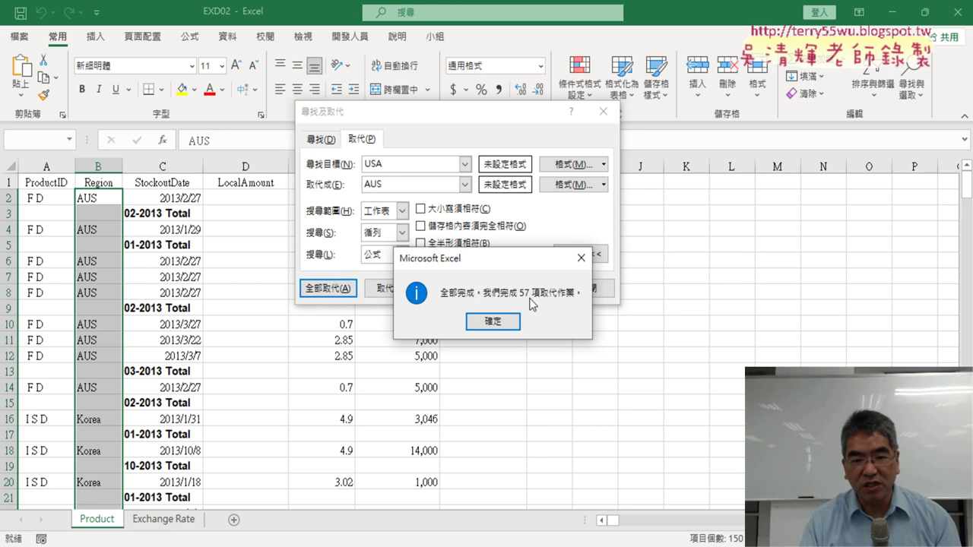
{"action": "left_click", "coordinate": [494, 322]}
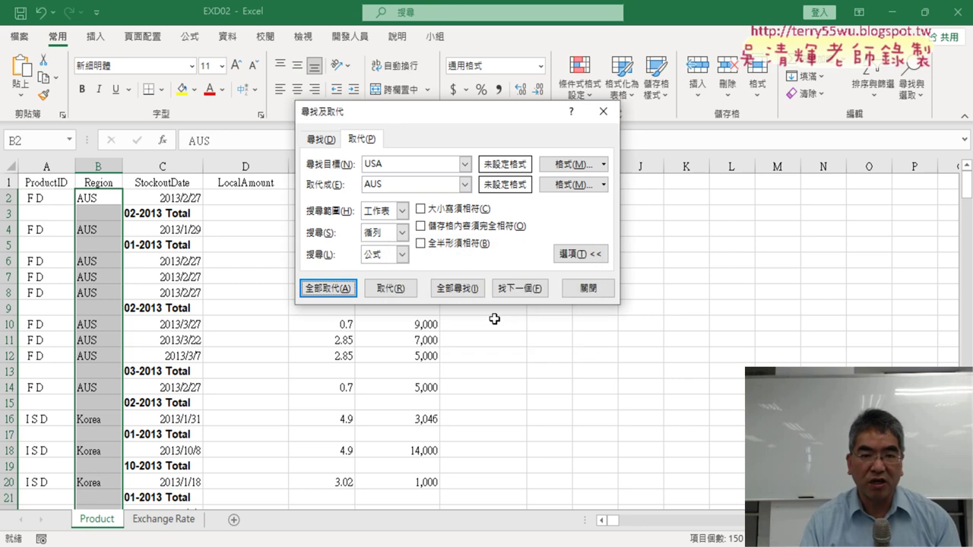
{"action": "left_click", "coordinate": [594, 288]}
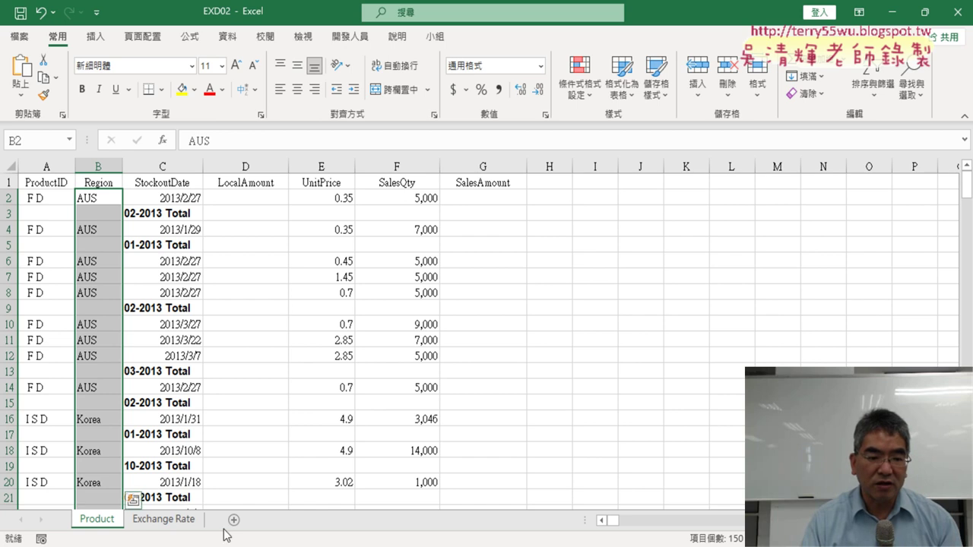
Select the ProductID cells A2:A243 in the Product sheet
{"action": "key", "text": "alt+Tab"}
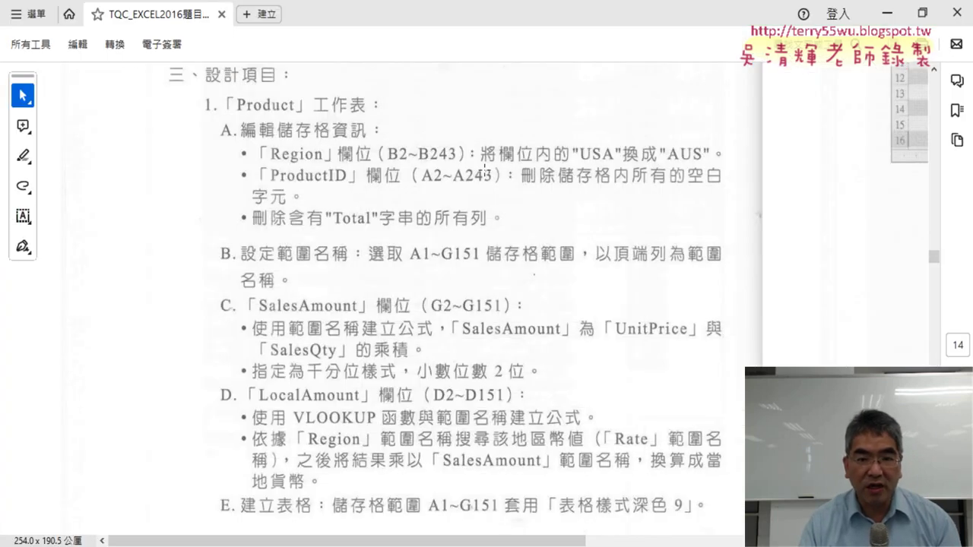
{"action": "left_click", "coordinate": [886, 13]}
{"action": "left_click", "coordinate": [51, 194]}
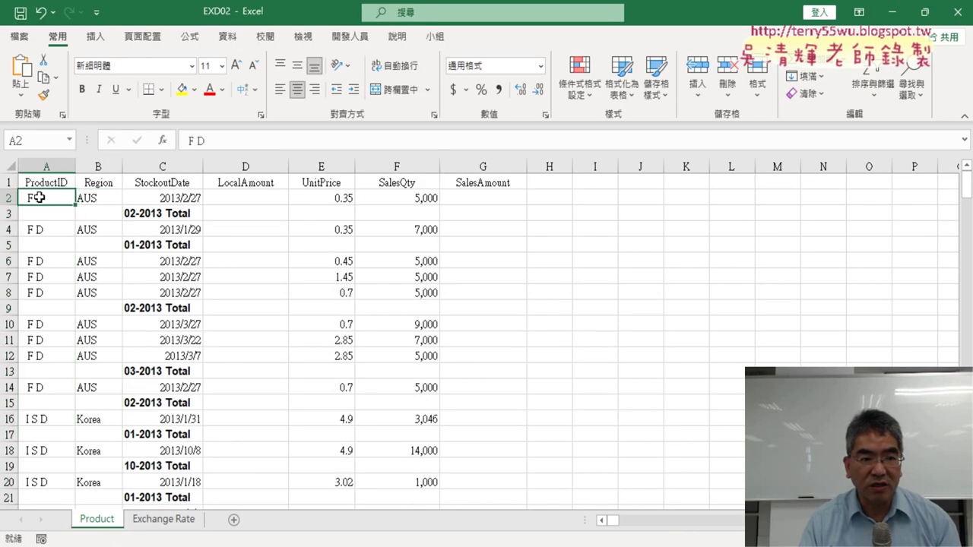
{"action": "scroll", "coordinate": [49, 332], "scroll_direction": "down", "scroll_amount": 4}
{"action": "scroll", "coordinate": [49, 349], "scroll_direction": "down", "scroll_amount": 5}
{"action": "left_click_drag", "start_coordinate": [966, 221], "coordinate": [966, 461]}
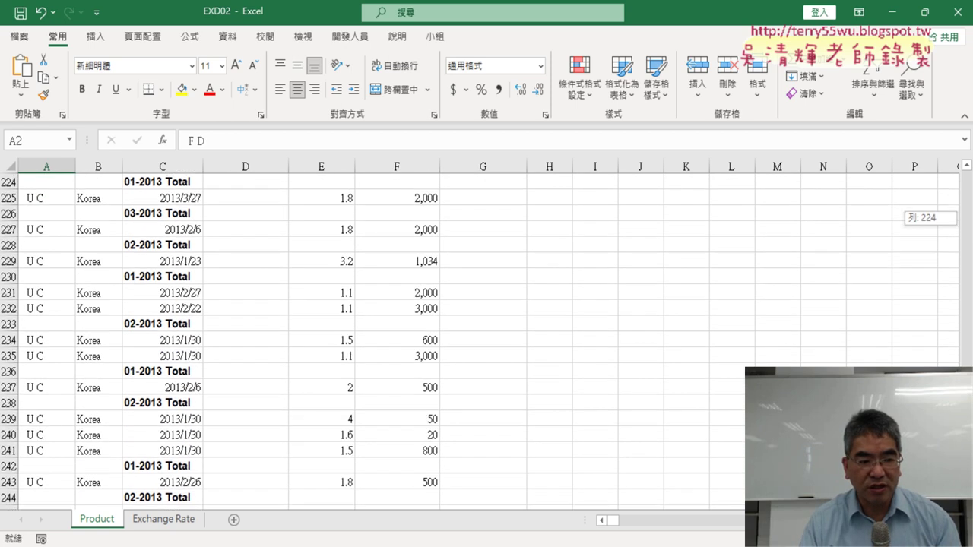
{"action": "scroll", "coordinate": [426, 392], "scroll_direction": "down", "scroll_amount": 4}
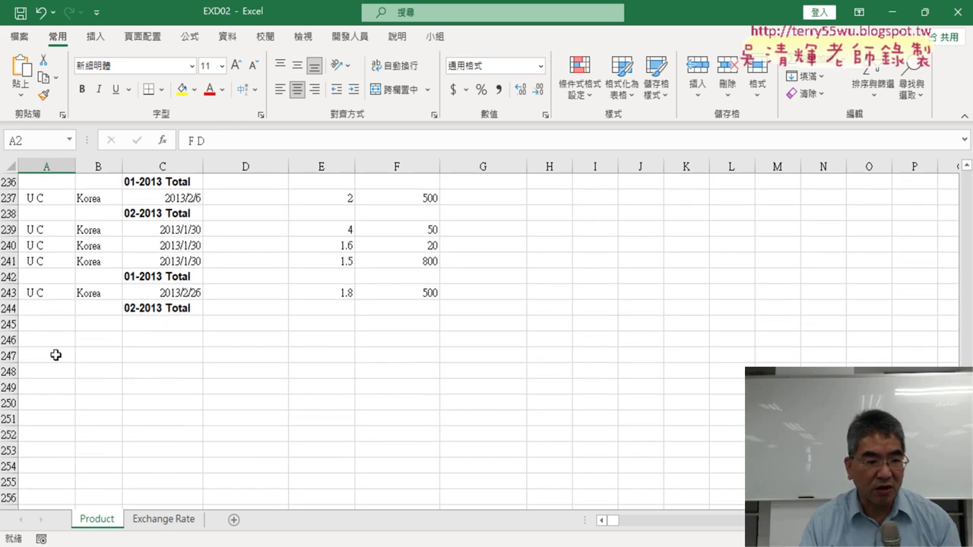
{"action": "left_click", "coordinate": [53, 291], "text": "shift"}
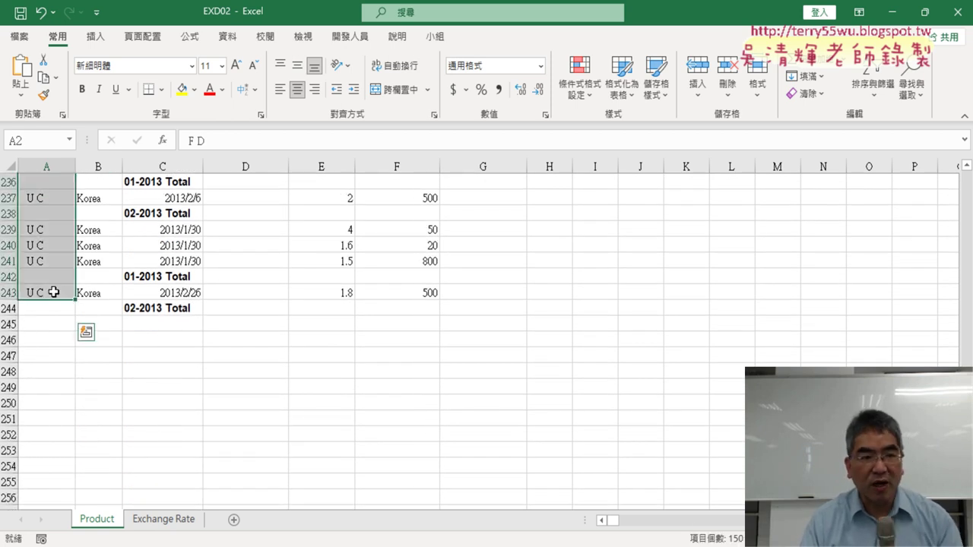
Replace every space in the selected ProductIDs with nothing, searching within this sheet
{"action": "left_click", "coordinate": [911, 85]}
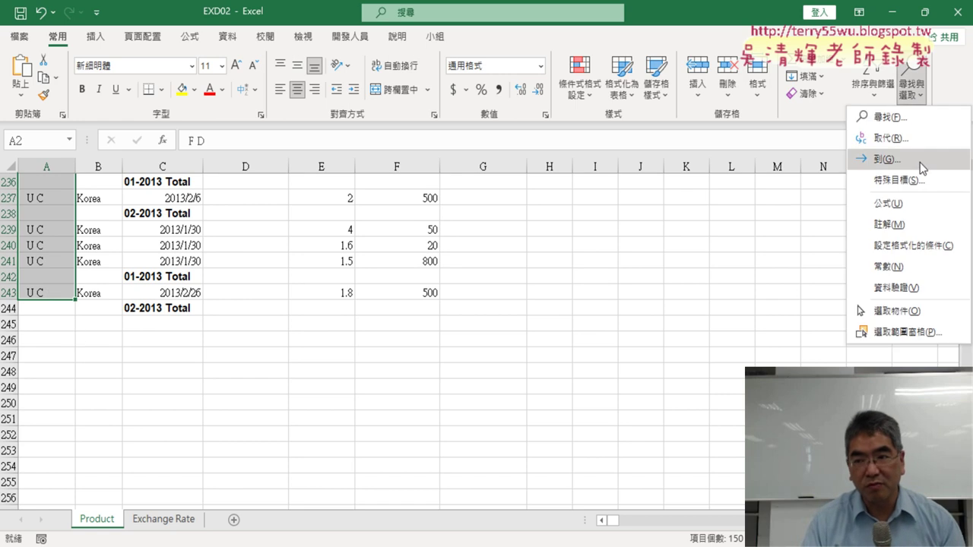
{"action": "left_click", "coordinate": [919, 140]}
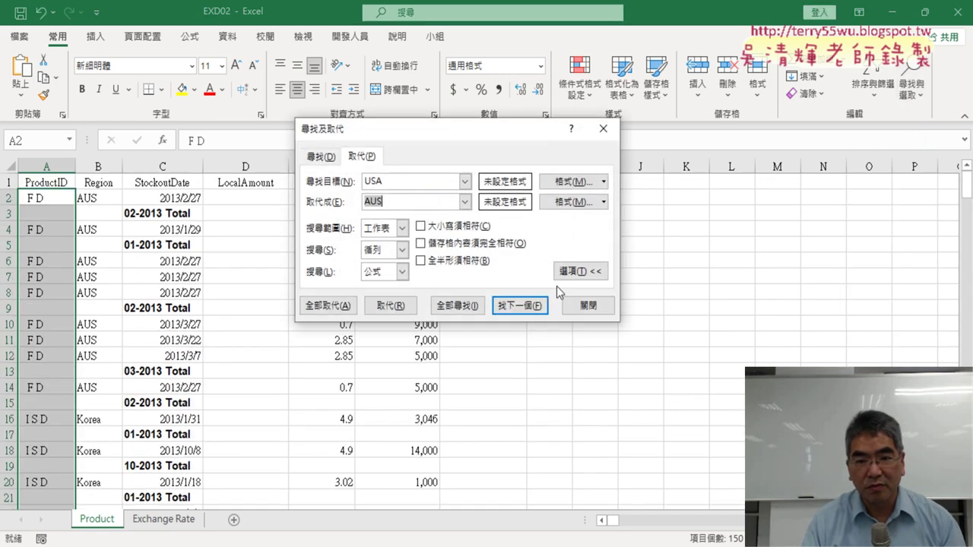
{"action": "double_click", "coordinate": [394, 184]}
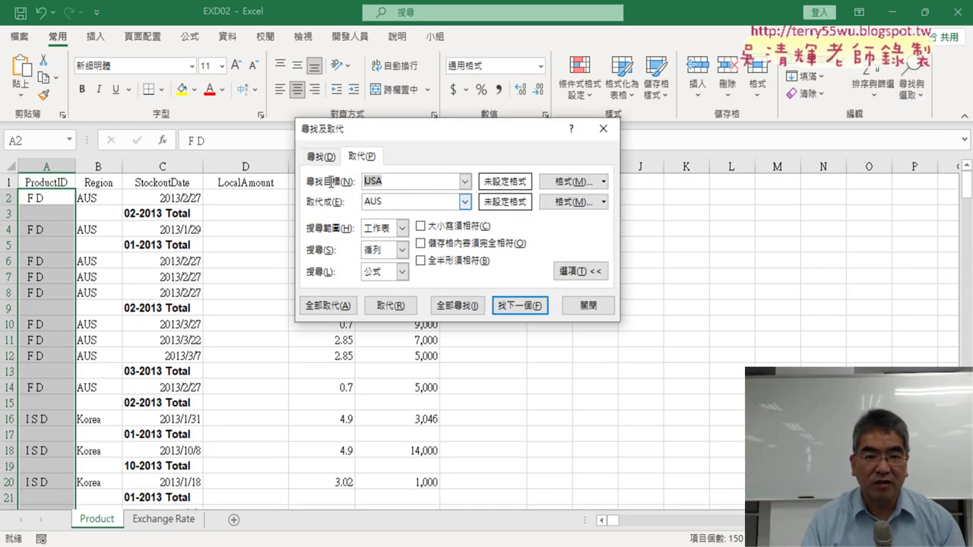
{"action": "key", "text": "Delete"}
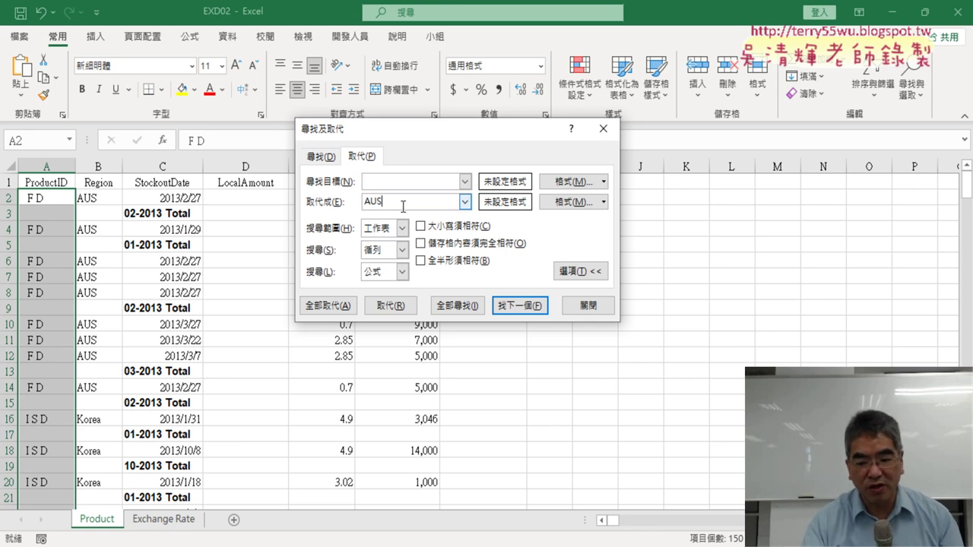
{"action": "key", "text": "BackSpace"}
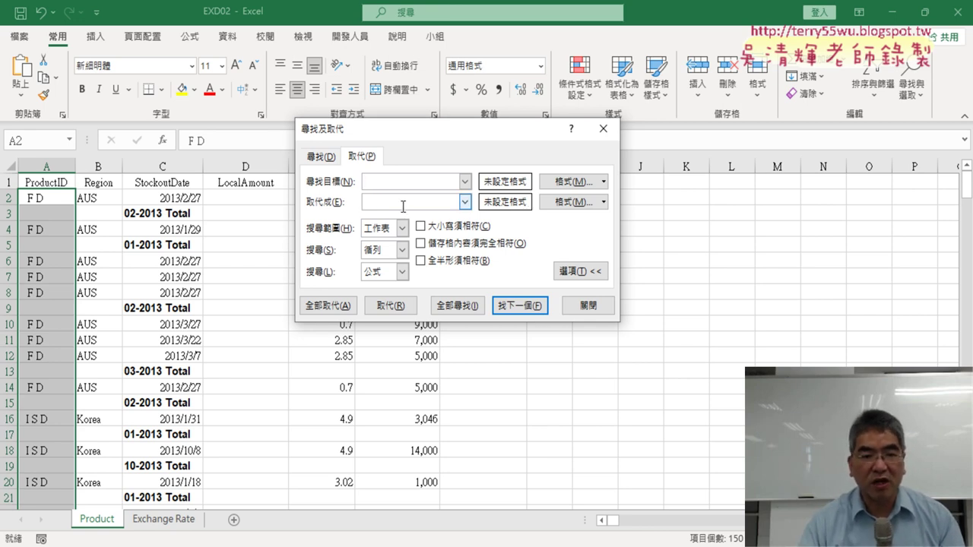
{"action": "left_click", "coordinate": [325, 306]}
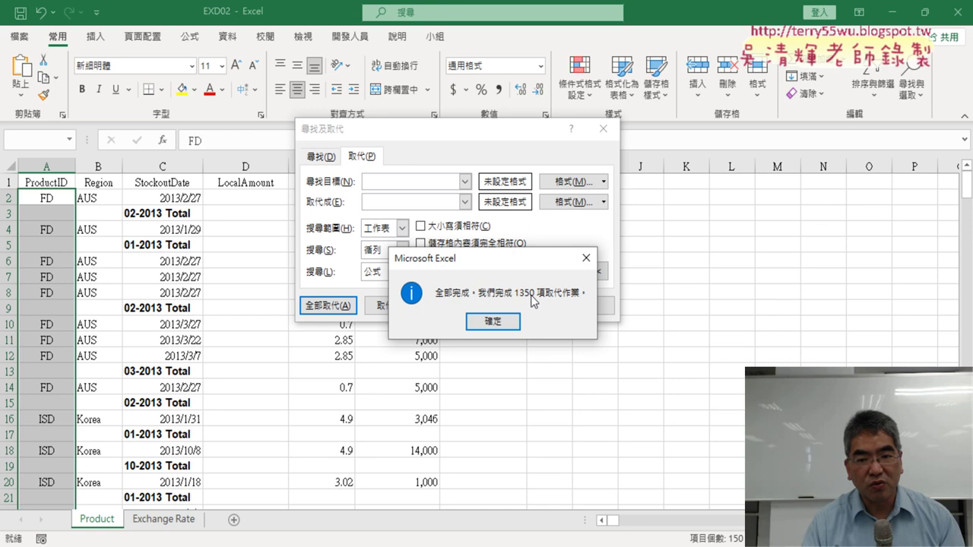
{"action": "left_click", "coordinate": [490, 323]}
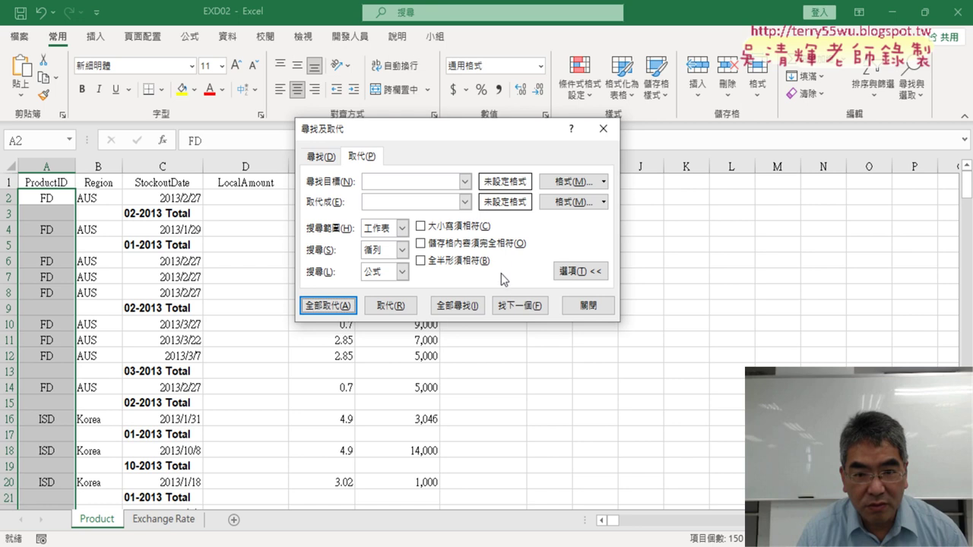
{"action": "left_click", "coordinate": [401, 228]}
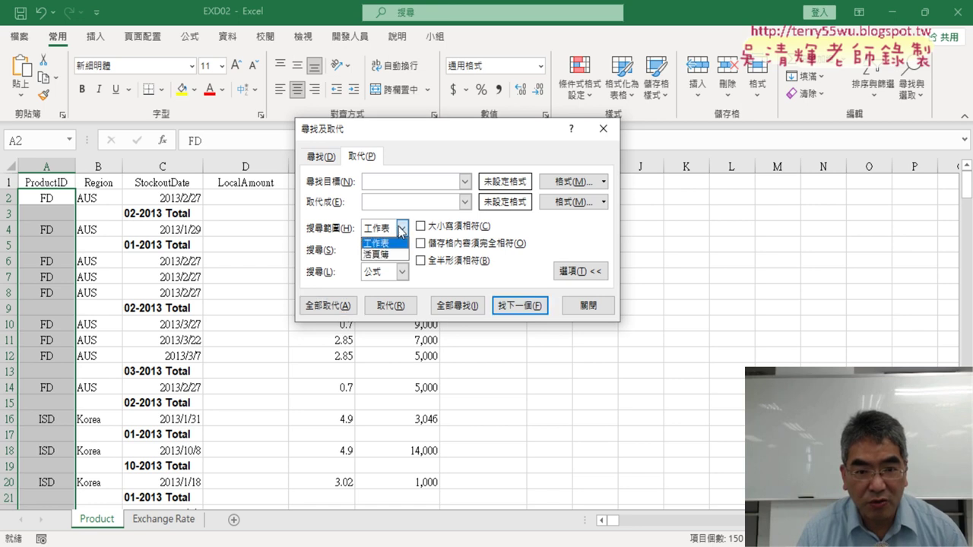
{"action": "left_click", "coordinate": [401, 229]}
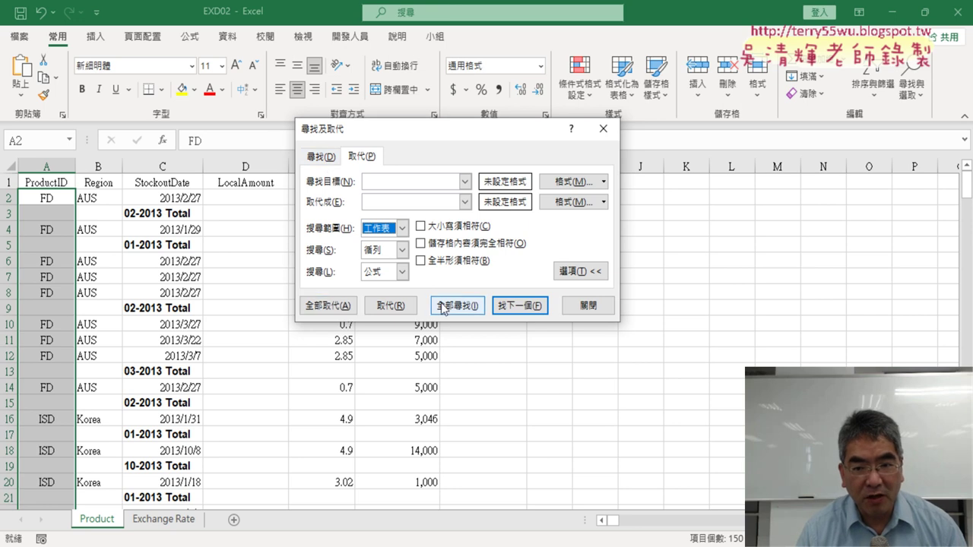
{"action": "left_click", "coordinate": [582, 312]}
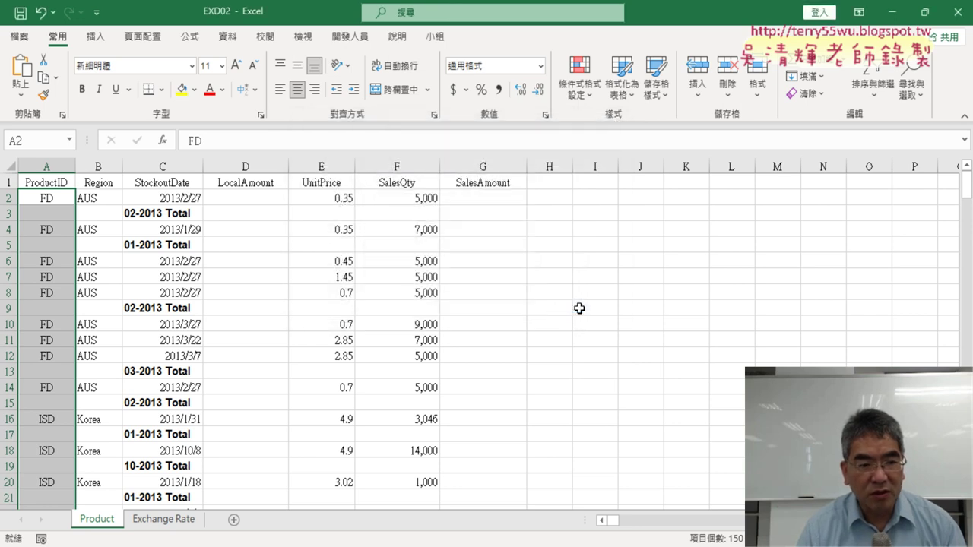
{"action": "left_click", "coordinate": [182, 215]}
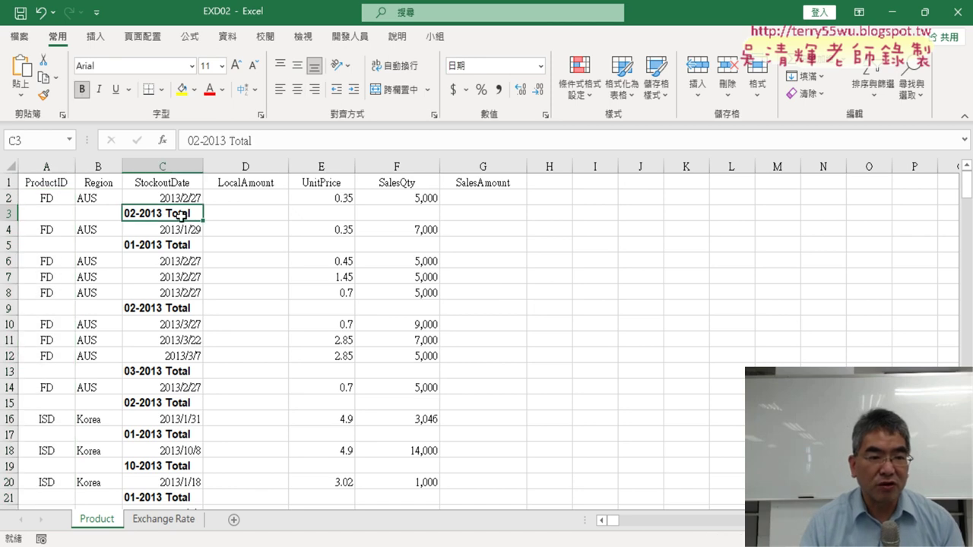
{"action": "left_click", "coordinate": [8, 213]}
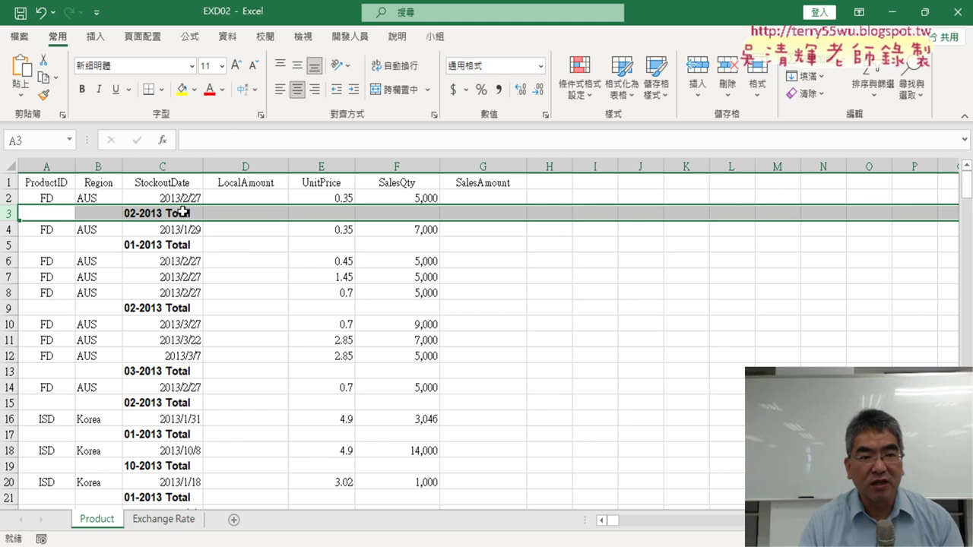
{"action": "right_click", "coordinate": [191, 213]}
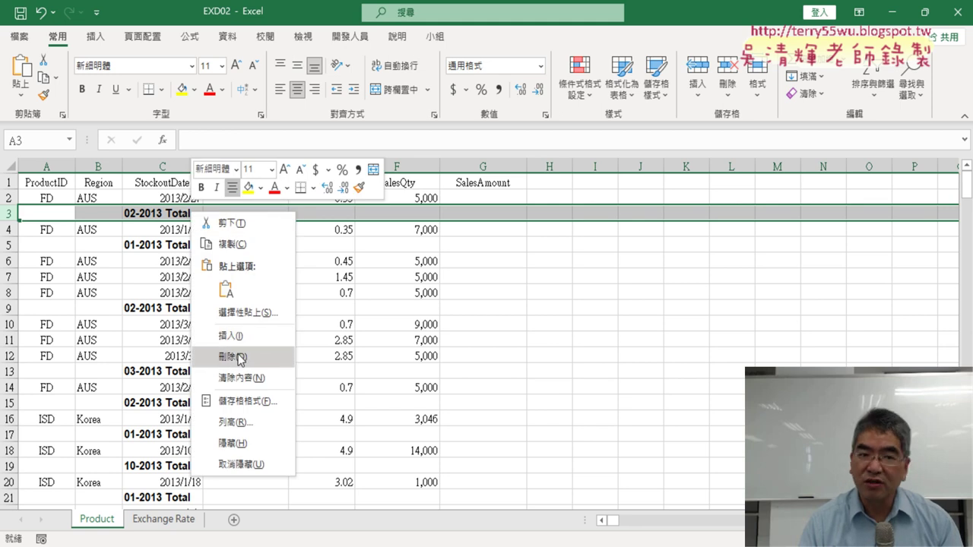
{"action": "left_click", "coordinate": [167, 218]}
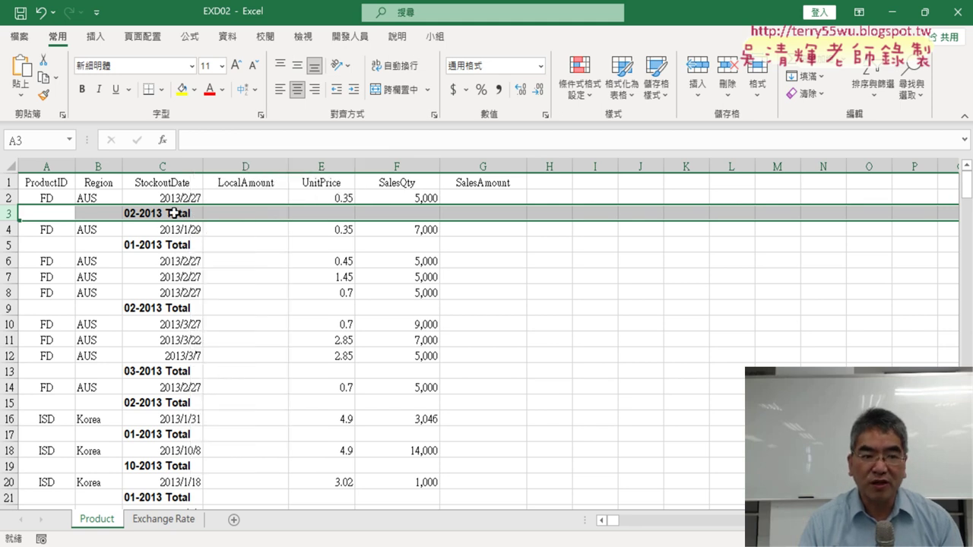
{"action": "left_click", "coordinate": [199, 216]}
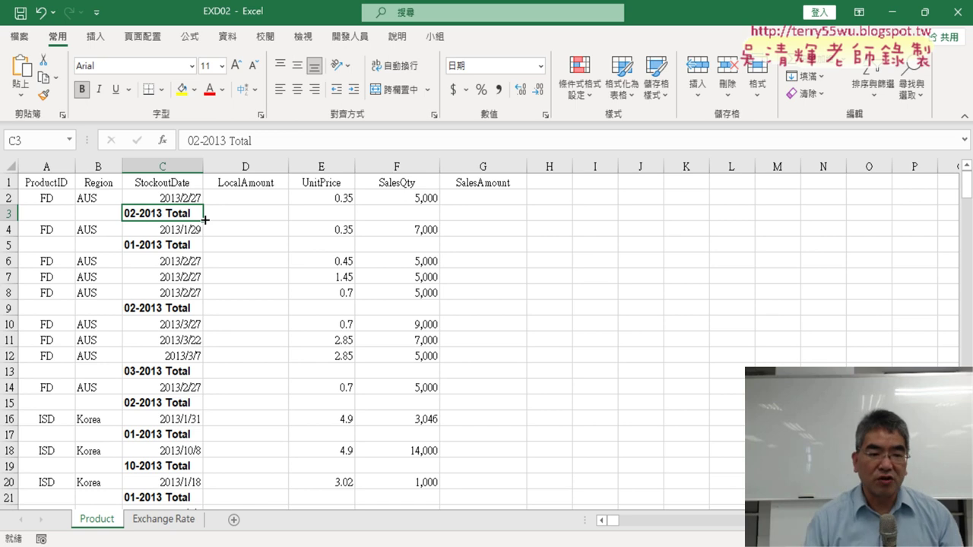
{"action": "scroll", "coordinate": [234, 254], "scroll_direction": "down", "scroll_amount": 4}
{"action": "scroll", "coordinate": [235, 253], "scroll_direction": "up", "scroll_amount": 2}
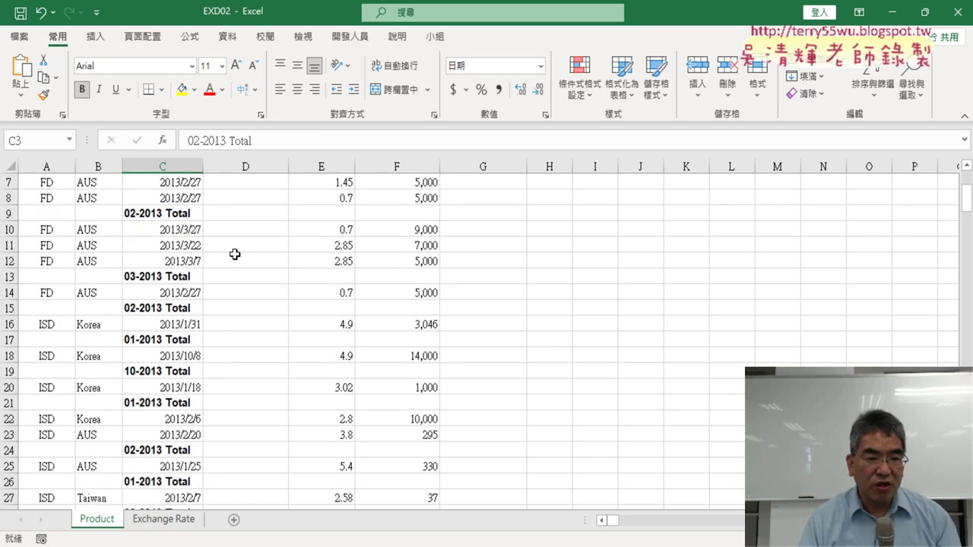
{"action": "scroll", "coordinate": [235, 254], "scroll_direction": "up", "scroll_amount": 2}
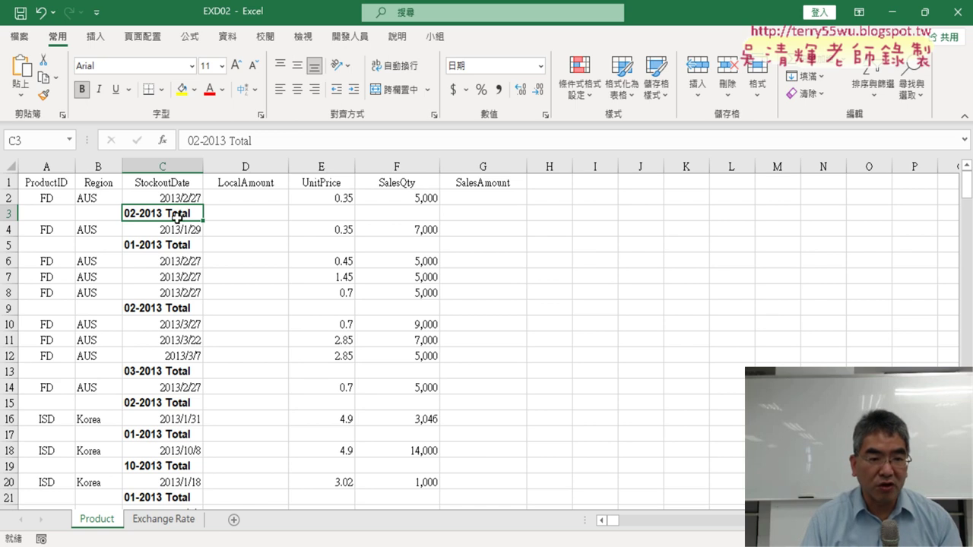
{"action": "key", "text": "alt+Tab"}
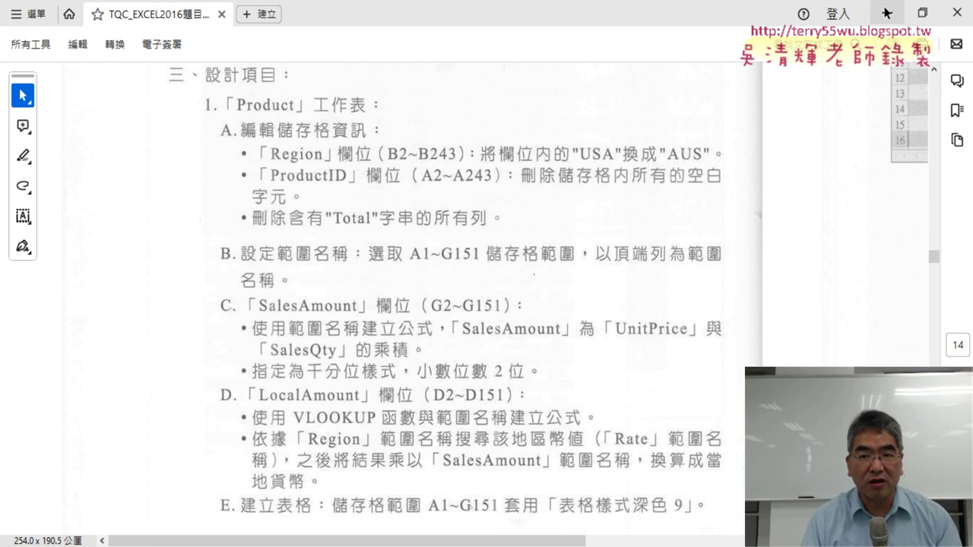
Return to Excel's Product sheet and select row 3
{"action": "key", "text": "alt+Tab"}
{"action": "left_click", "coordinate": [6, 214]}
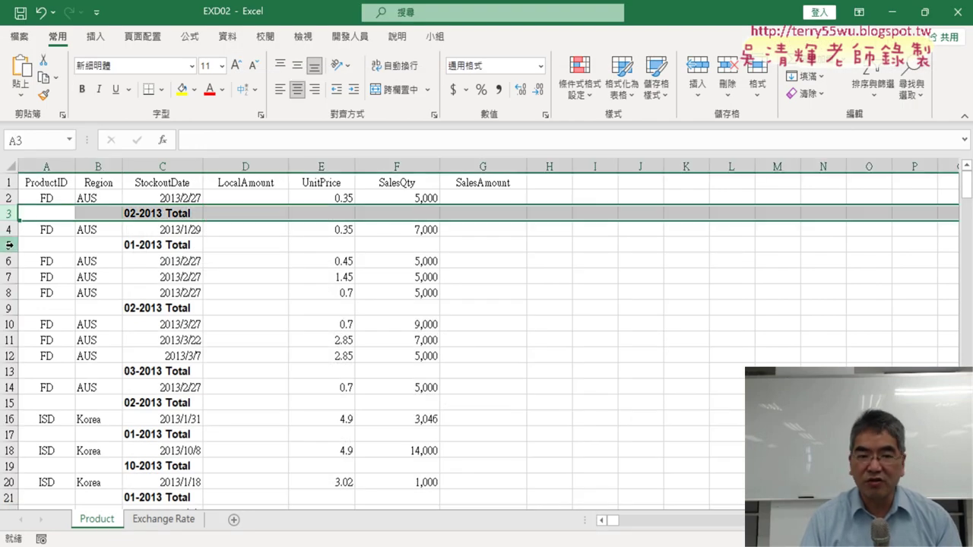
{"action": "left_click", "coordinate": [10, 244], "text": "ctrl"}
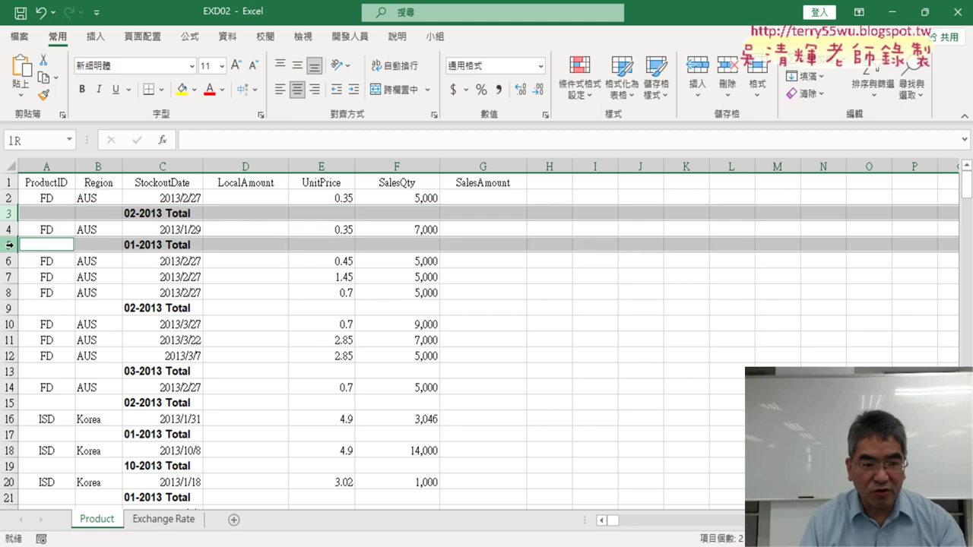
{"action": "left_click", "coordinate": [10, 308], "text": "ctrl"}
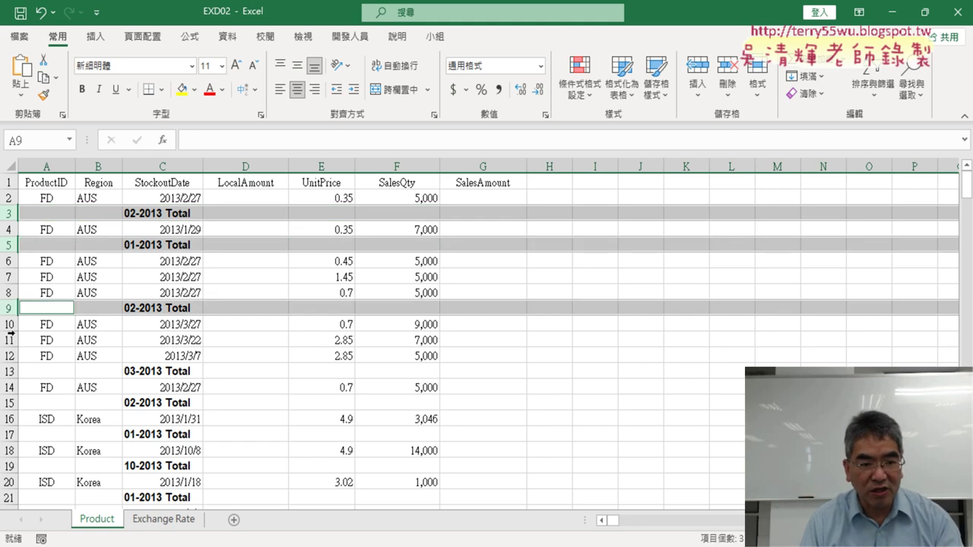
{"action": "left_click", "coordinate": [9, 371], "text": "ctrl"}
{"action": "scroll", "coordinate": [155, 368], "scroll_direction": "down", "scroll_amount": 7}
{"action": "scroll", "coordinate": [155, 368], "scroll_direction": "down", "scroll_amount": 6}
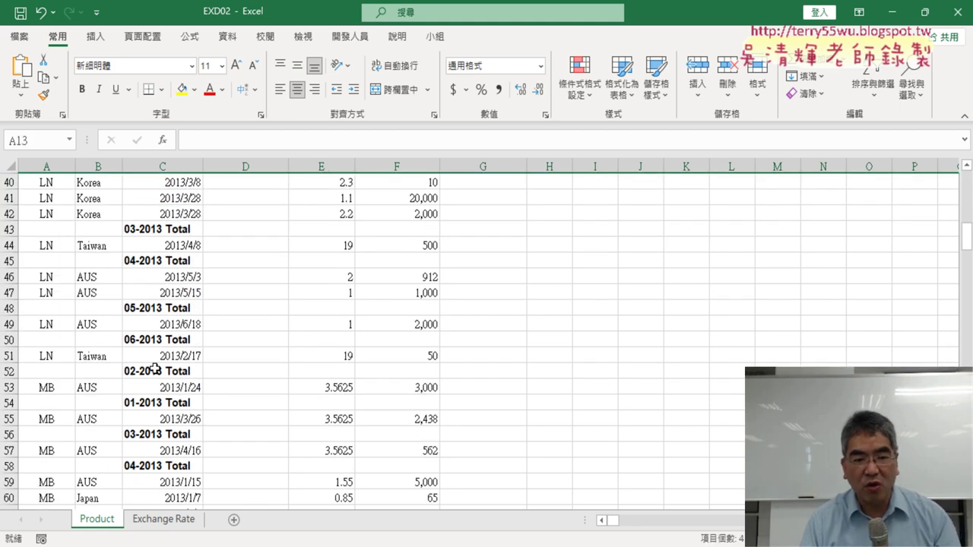
{"action": "scroll", "coordinate": [155, 368], "scroll_direction": "down", "scroll_amount": 8}
{"action": "scroll", "coordinate": [155, 369], "scroll_direction": "down", "scroll_amount": 8}
{"action": "scroll", "coordinate": [155, 368], "scroll_direction": "up", "scroll_amount": 2}
{"action": "scroll", "coordinate": [155, 369], "scroll_direction": "up", "scroll_amount": 12}
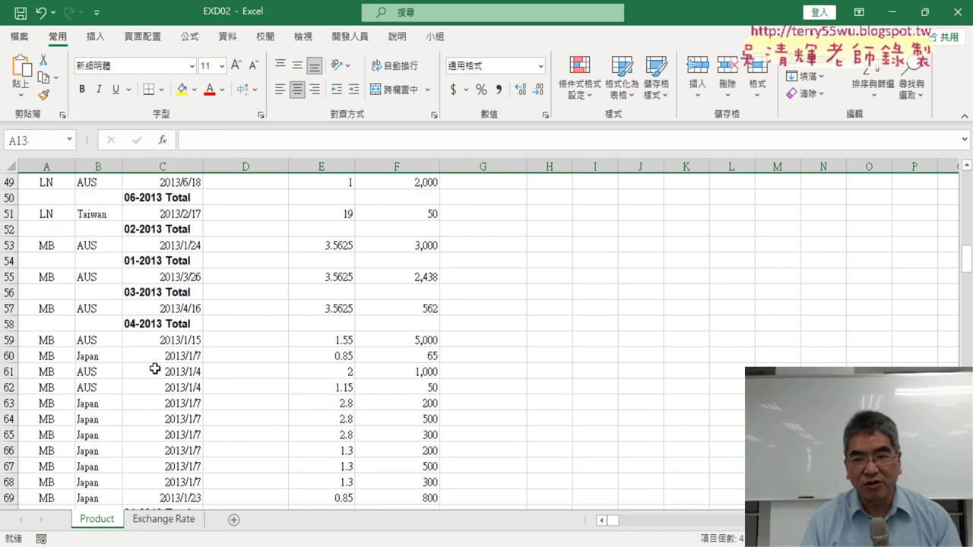
{"action": "scroll", "coordinate": [155, 369], "scroll_direction": "up", "scroll_amount": 9}
{"action": "scroll", "coordinate": [155, 369], "scroll_direction": "up", "scroll_amount": 6}
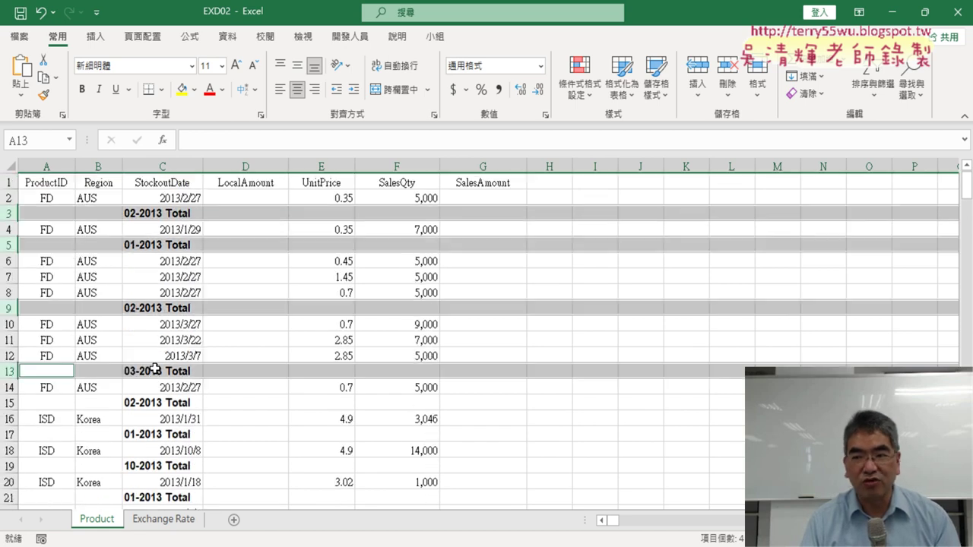
{"action": "left_click", "coordinate": [176, 213]}
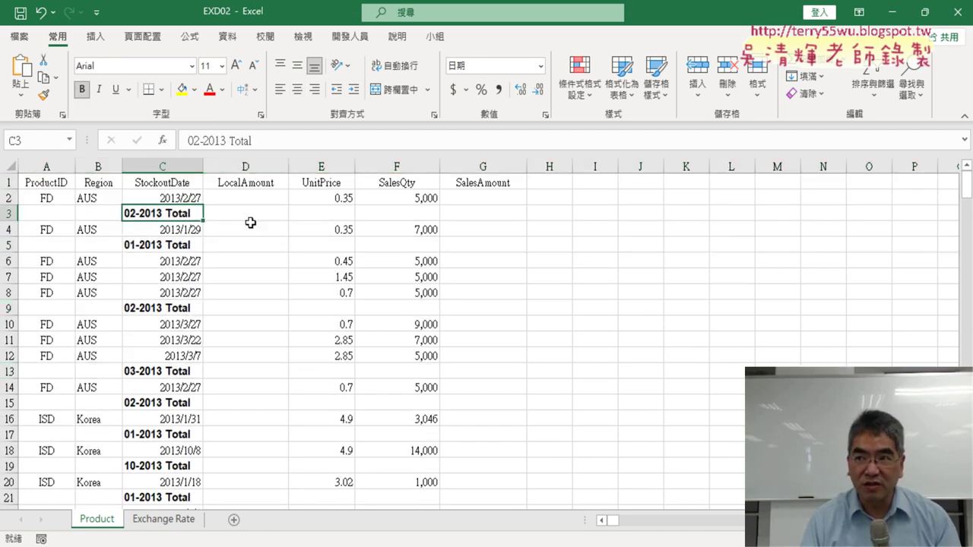
Search the Product sheet for 'Total' and list all 93 matching cells
{"action": "left_click", "coordinate": [919, 97]}
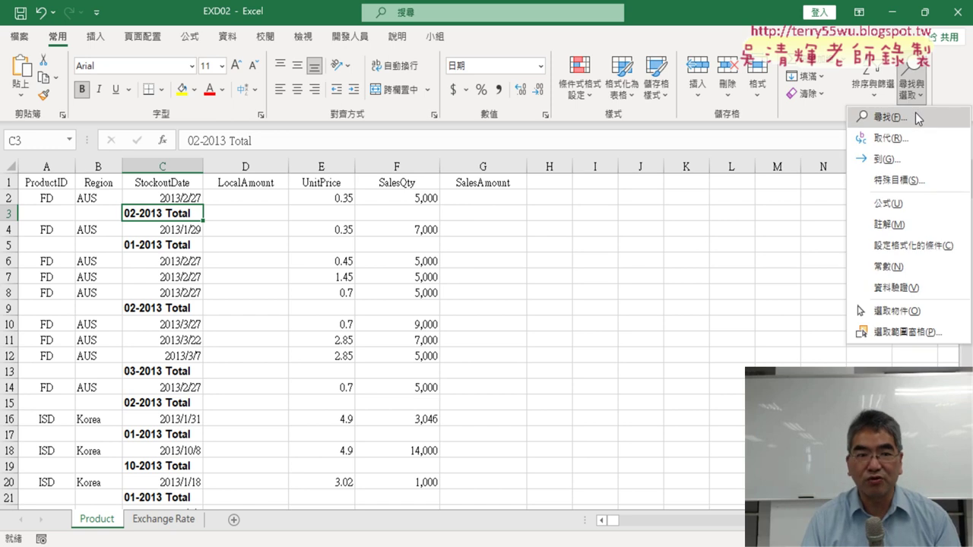
{"action": "left_click", "coordinate": [915, 113]}
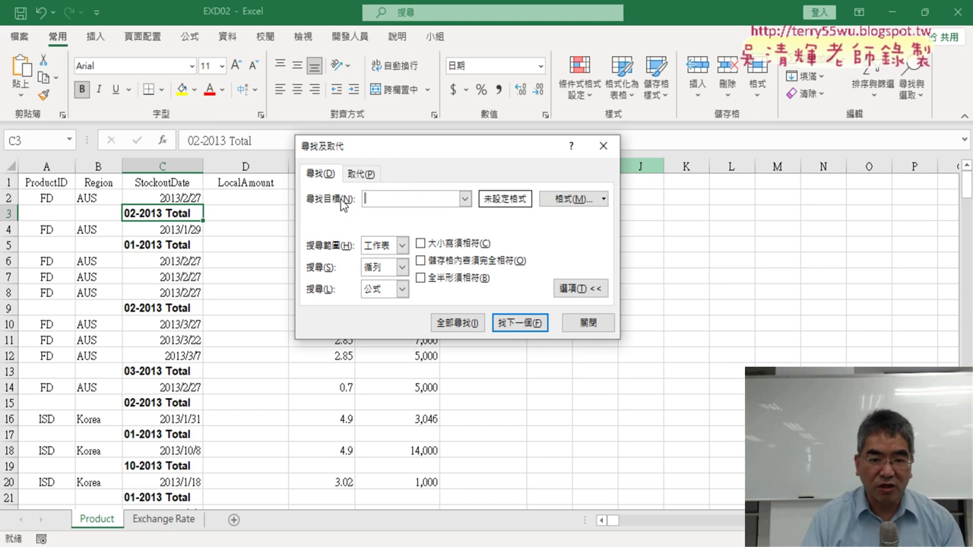
{"action": "type", "text": "T"}
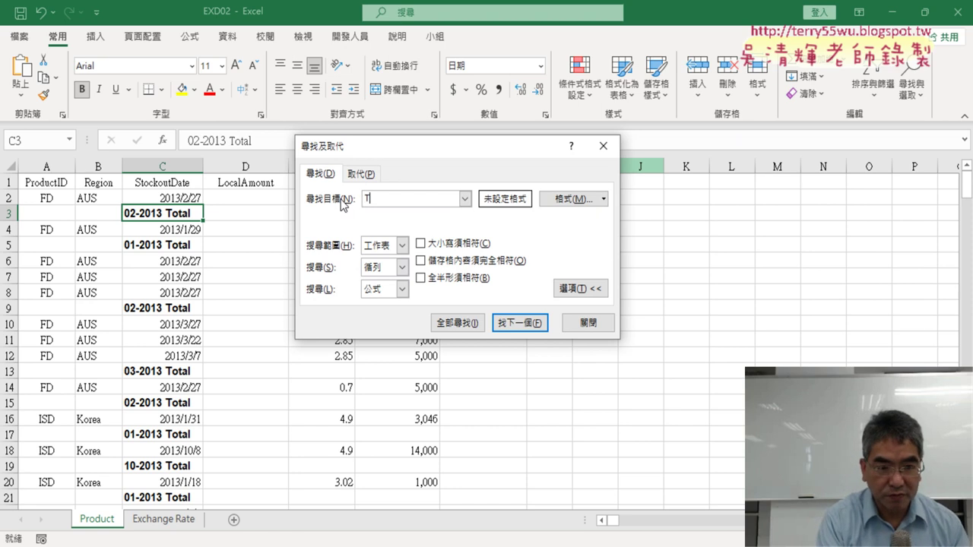
{"action": "type", "text": "ot"}
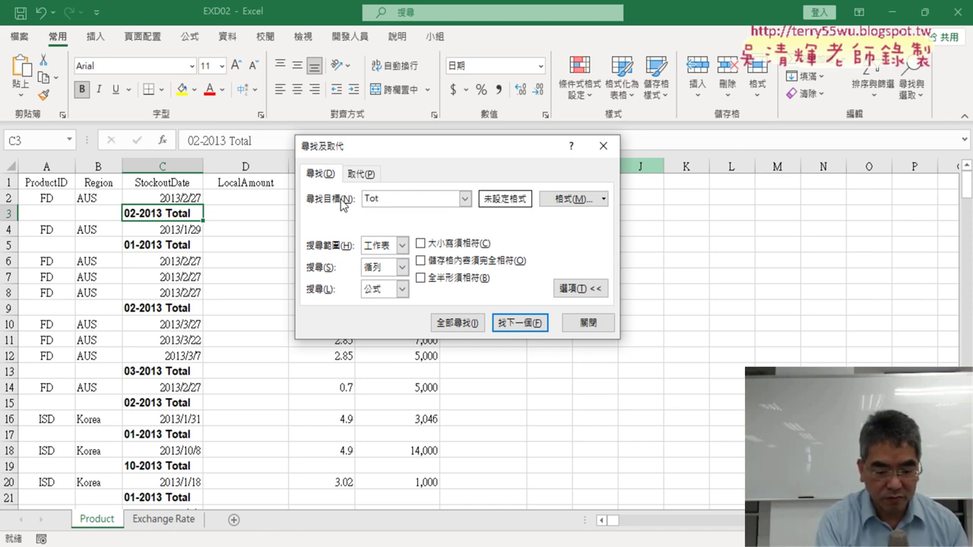
{"action": "type", "text": "a"}
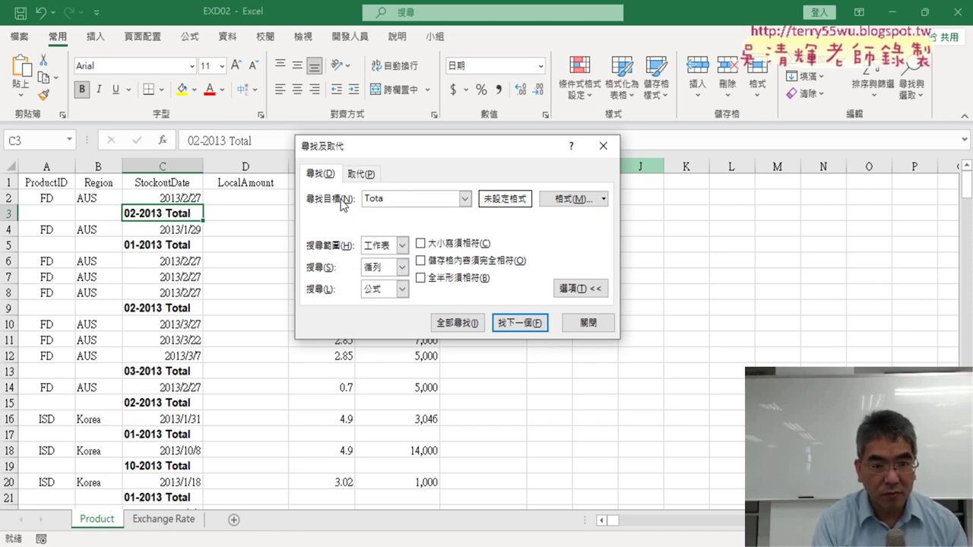
{"action": "type", "text": "l"}
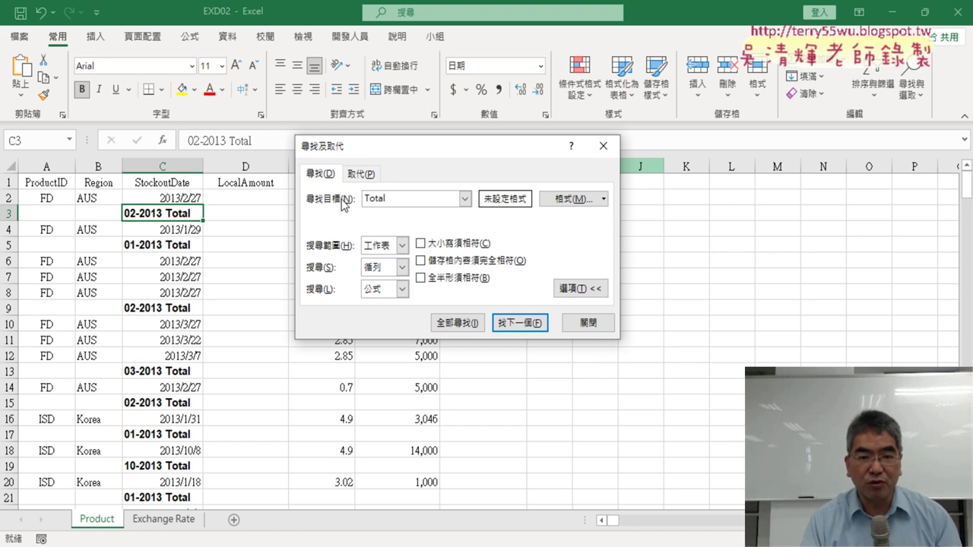
{"action": "left_click", "coordinate": [467, 323]}
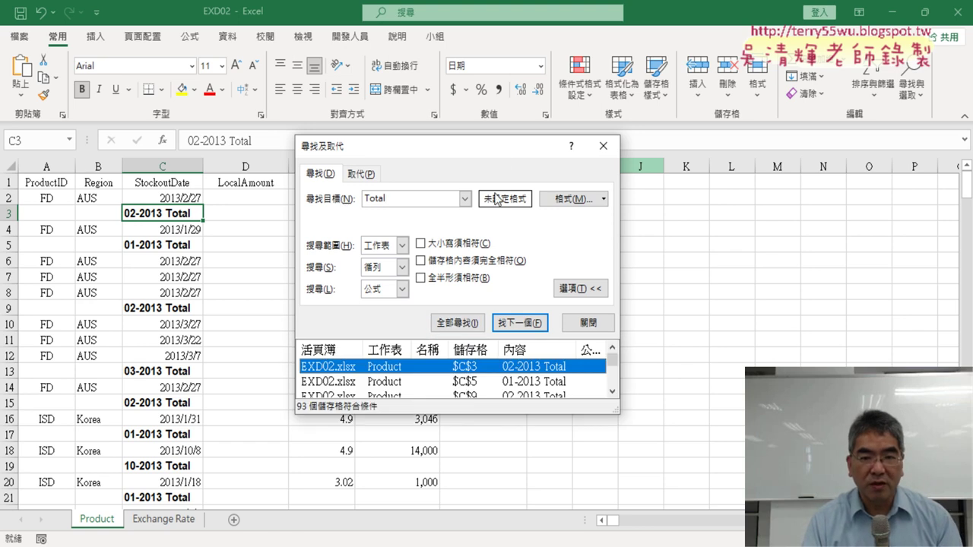
Select all 93 'Total' matches in the Find results, from C3 through C244
{"action": "left_click_drag", "start_coordinate": [497, 148], "coordinate": [475, 41]}
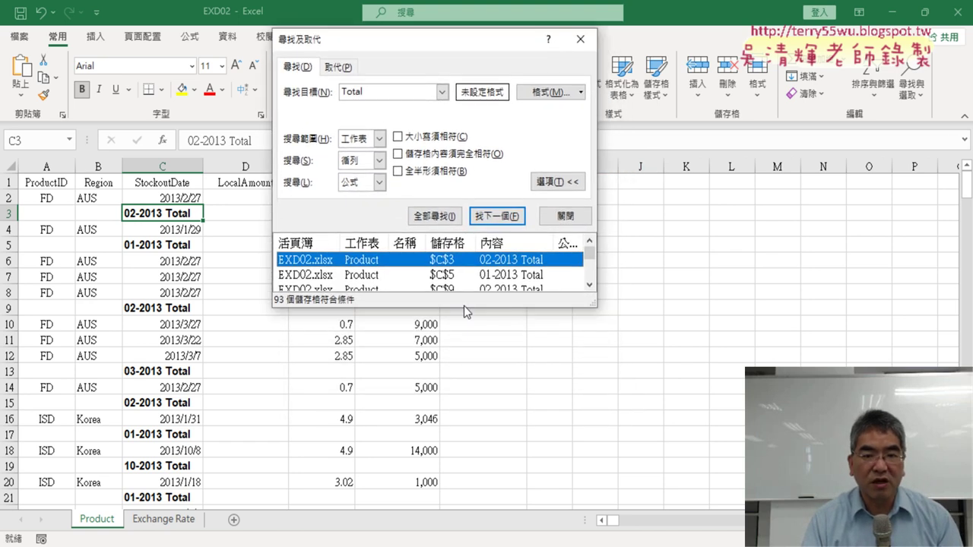
{"action": "left_click_drag", "start_coordinate": [463, 307], "coordinate": [464, 496]}
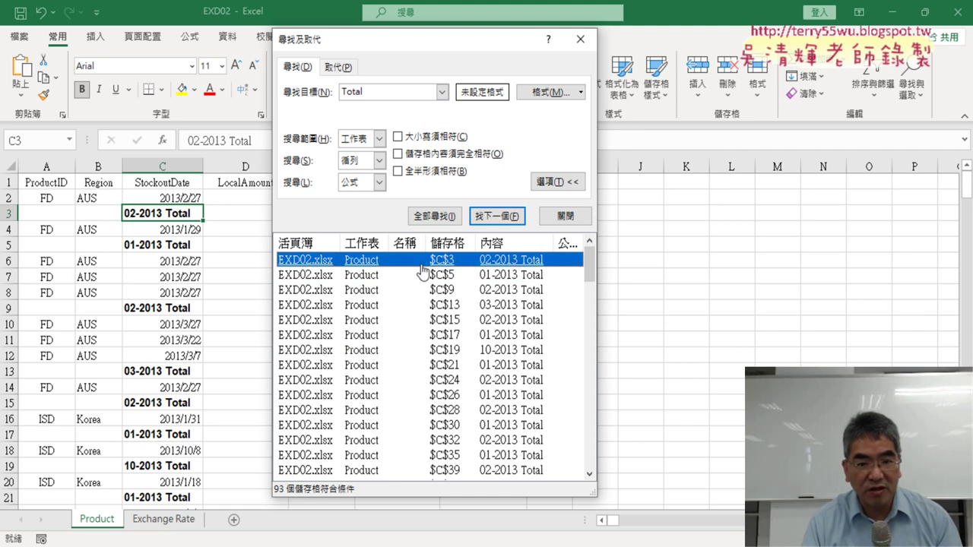
{"action": "scroll", "coordinate": [466, 345], "scroll_direction": "down", "scroll_amount": 6}
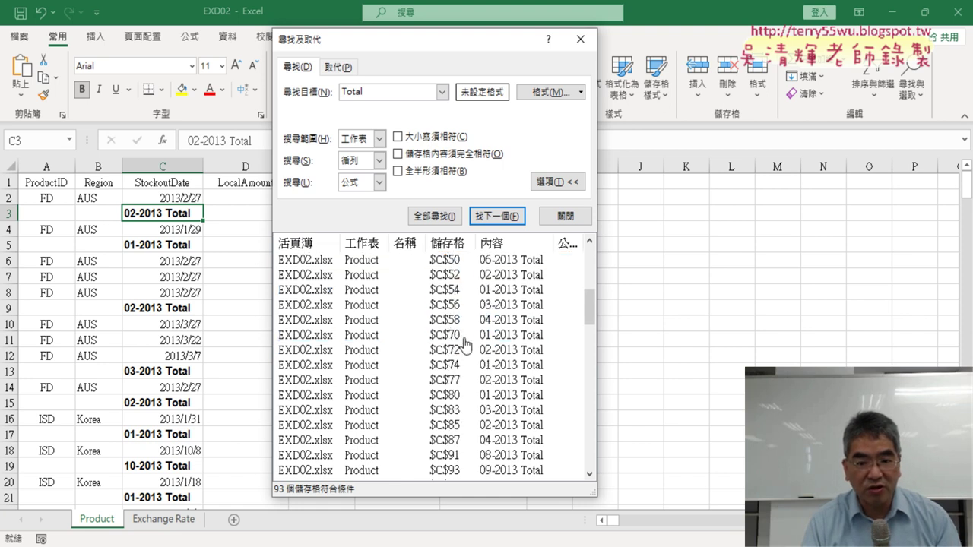
{"action": "scroll", "coordinate": [466, 344], "scroll_direction": "down", "scroll_amount": 7}
{"action": "scroll", "coordinate": [465, 344], "scroll_direction": "down", "scroll_amount": 4}
{"action": "scroll", "coordinate": [465, 344], "scroll_direction": "down", "scroll_amount": 6}
{"action": "scroll", "coordinate": [466, 344], "scroll_direction": "up", "scroll_amount": 5}
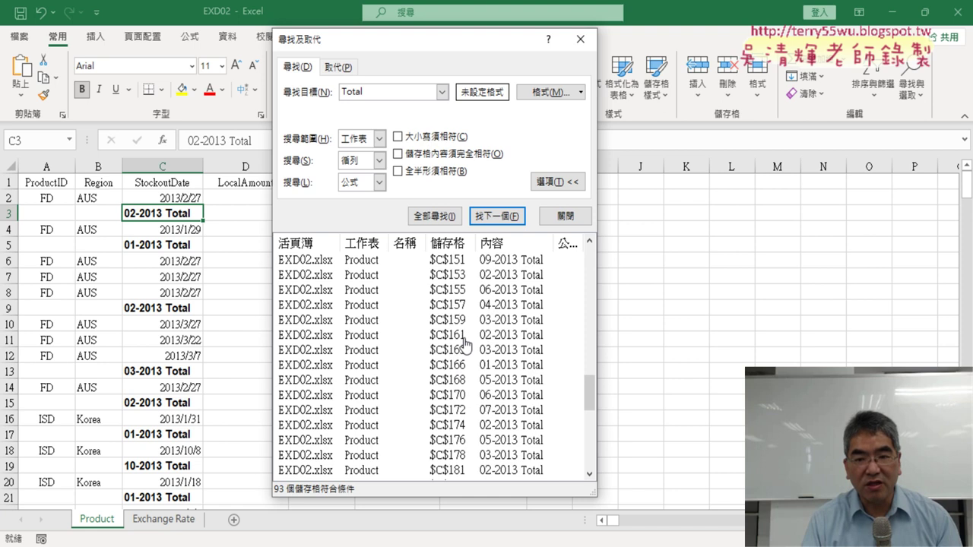
{"action": "scroll", "coordinate": [466, 345], "scroll_direction": "up", "scroll_amount": 7}
{"action": "scroll", "coordinate": [466, 345], "scroll_direction": "up", "scroll_amount": 7}
{"action": "scroll", "coordinate": [478, 319], "scroll_direction": "up", "scroll_amount": 7}
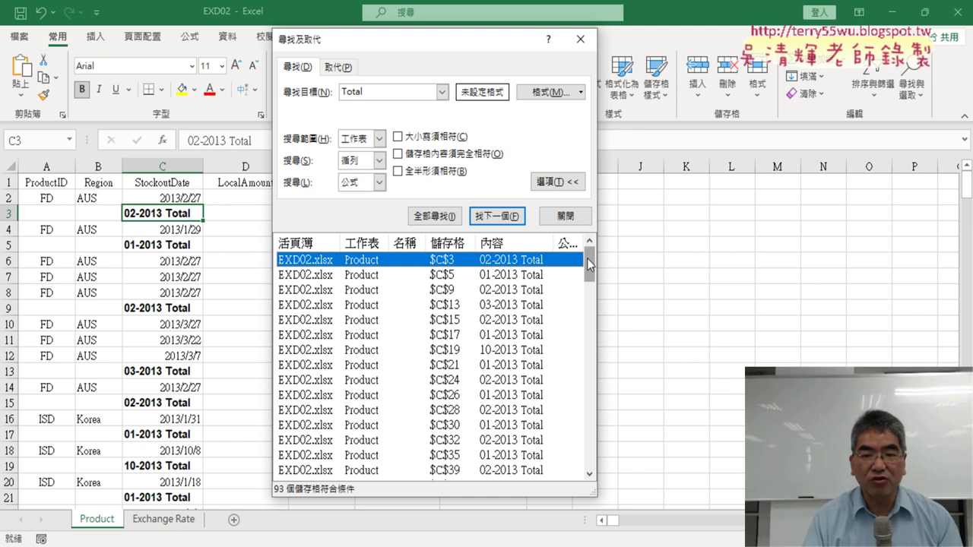
{"action": "left_click_drag", "start_coordinate": [587, 264], "coordinate": [586, 465]}
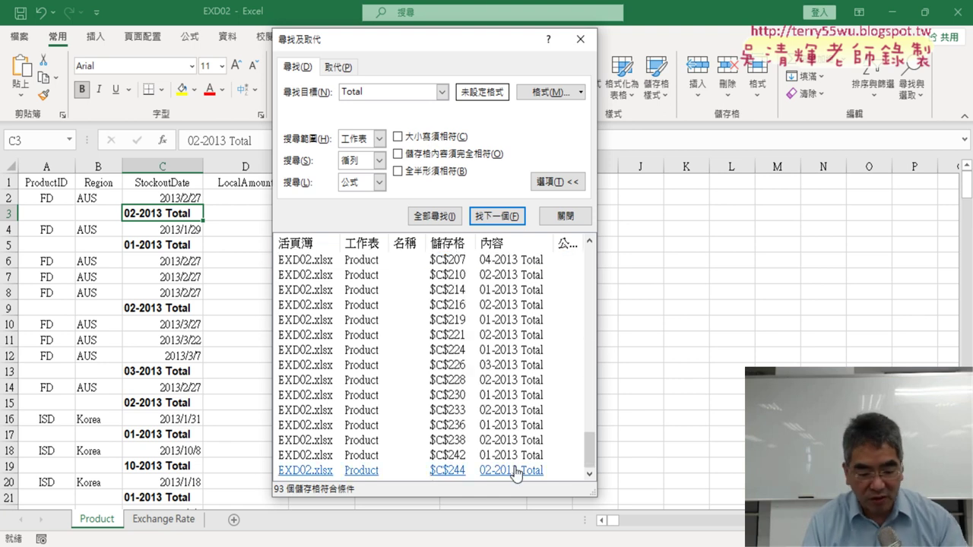
{"action": "left_click", "coordinate": [453, 471], "text": "shift"}
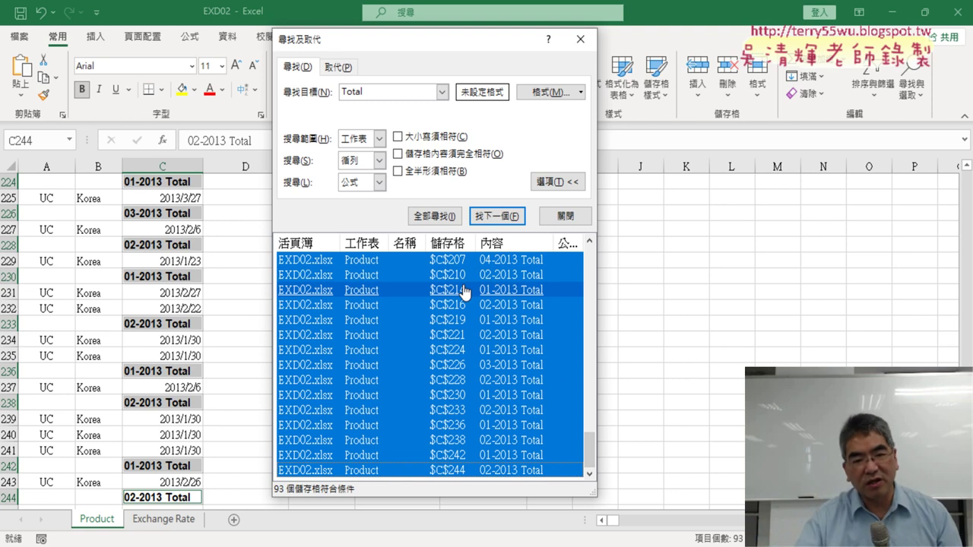
Open the Home ribbon's Delete options for the selected Total cells
{"action": "right_click", "coordinate": [181, 244]}
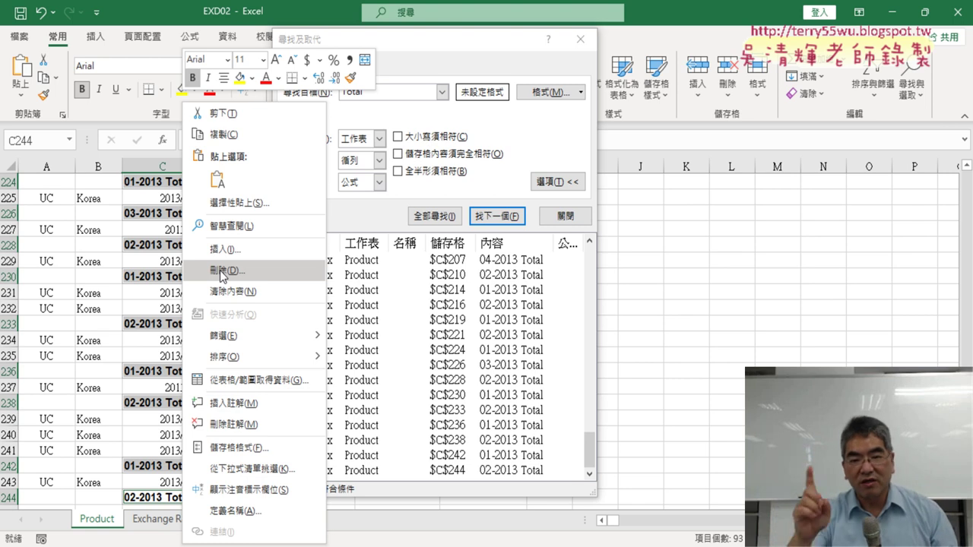
{"action": "left_click", "coordinate": [482, 47]}
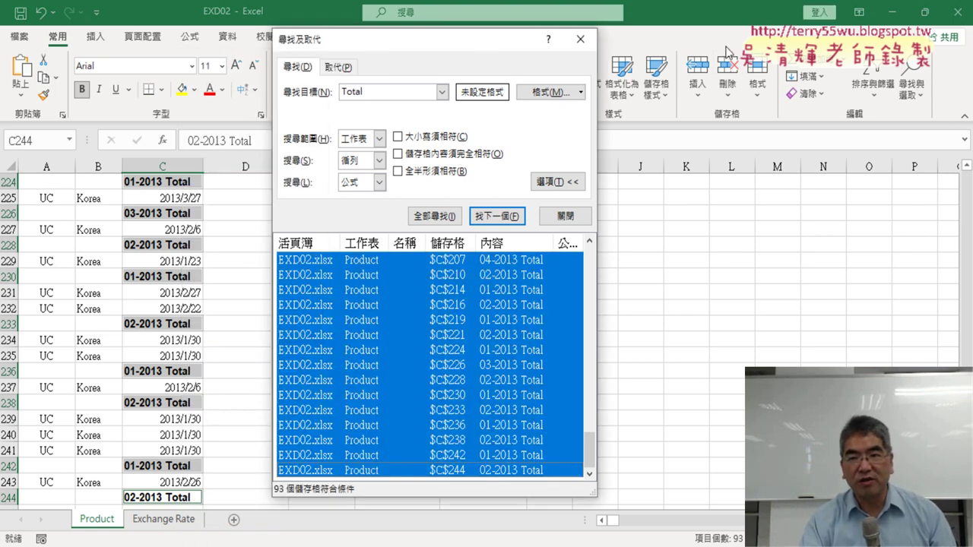
{"action": "left_click", "coordinate": [725, 96]}
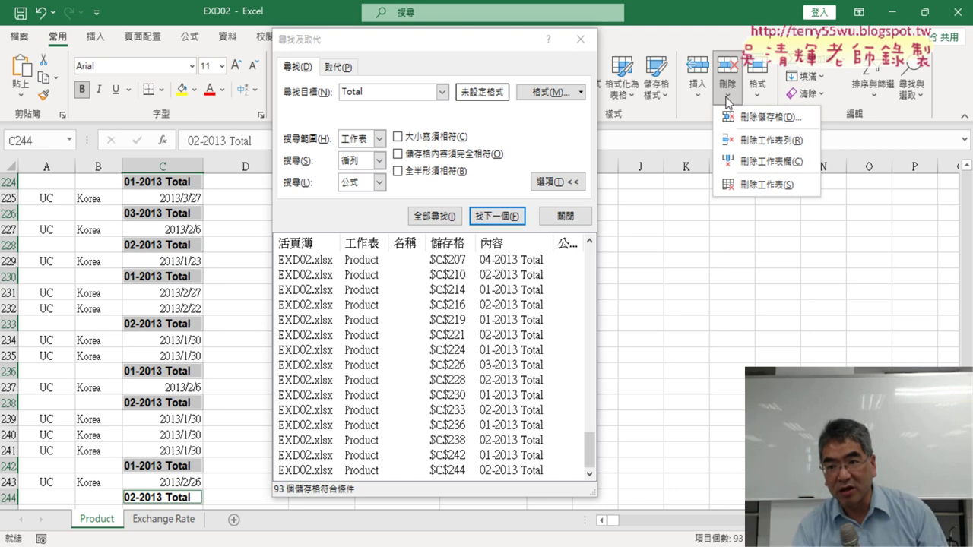
Delete the sheet rows of all Total cells, leaving data through row 151, then select column C
{"action": "left_click", "coordinate": [788, 140]}
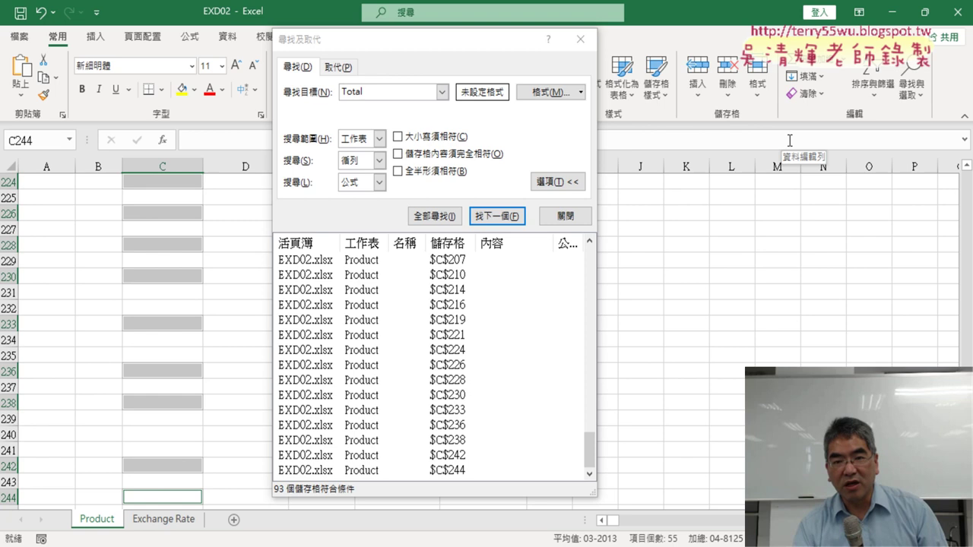
{"action": "left_click", "coordinate": [580, 39]}
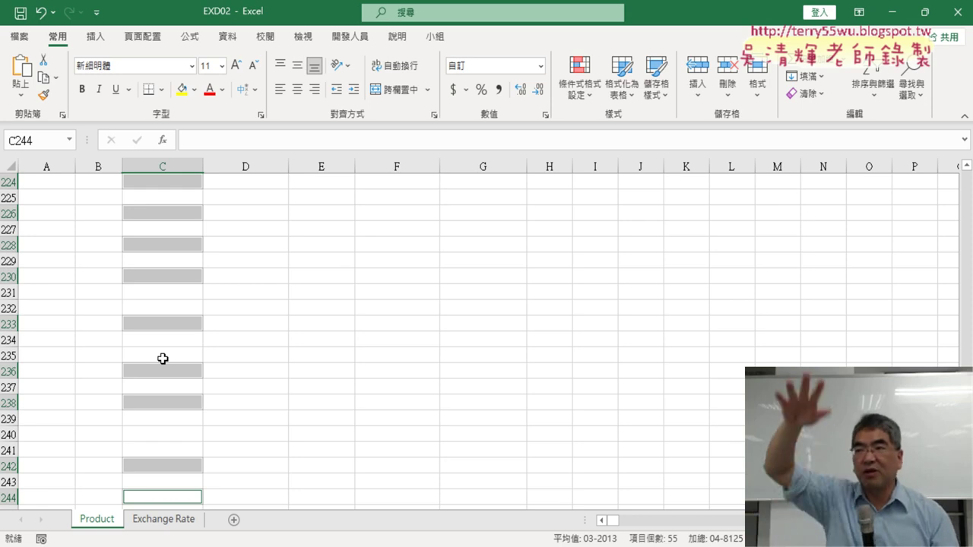
{"action": "scroll", "coordinate": [163, 359], "scroll_direction": "up", "scroll_amount": 5}
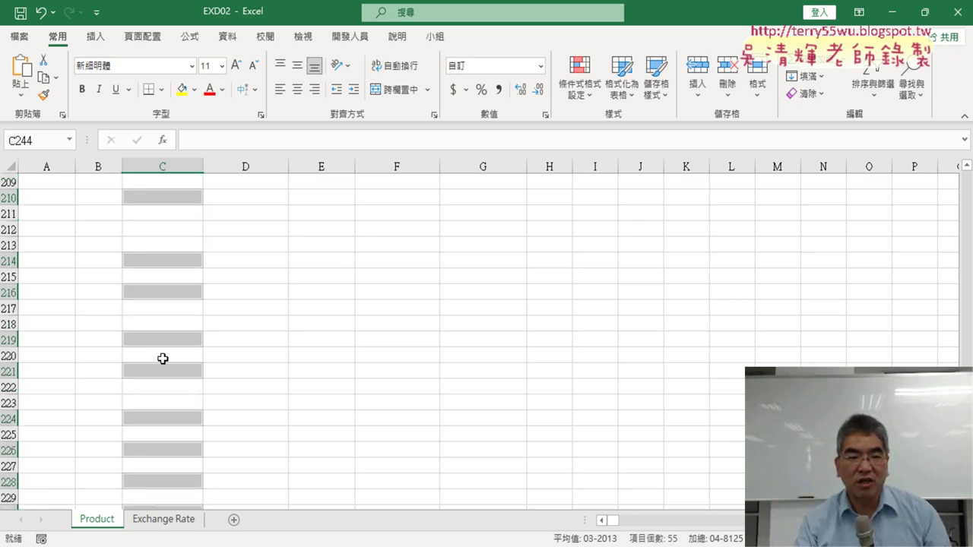
{"action": "scroll", "coordinate": [163, 358], "scroll_direction": "up", "scroll_amount": 11}
{"action": "scroll", "coordinate": [163, 359], "scroll_direction": "up", "scroll_amount": 6}
{"action": "scroll", "coordinate": [486, 341], "scroll_direction": "up", "scroll_amount": 6}
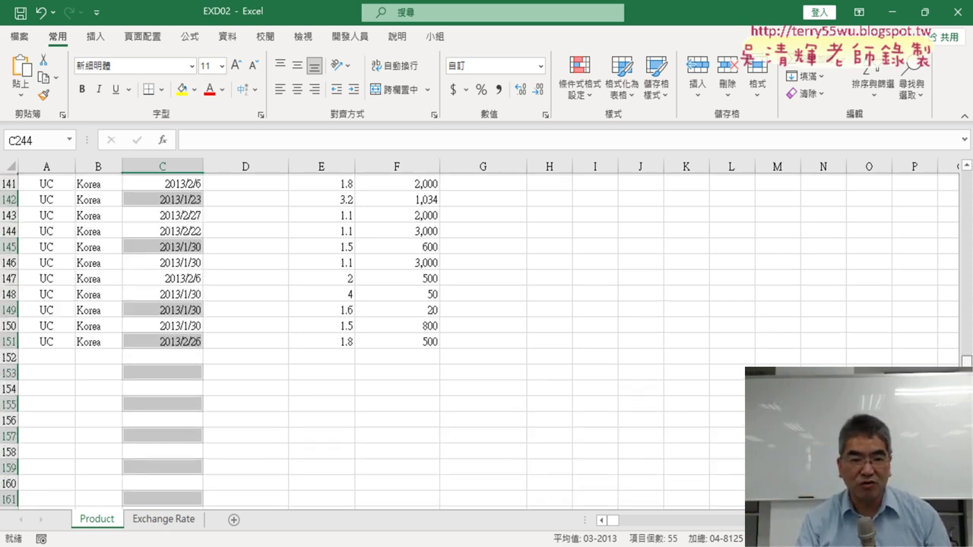
{"action": "scroll", "coordinate": [487, 341], "scroll_direction": "up", "scroll_amount": 19}
{"action": "scroll", "coordinate": [486, 341], "scroll_direction": "up", "scroll_amount": 20}
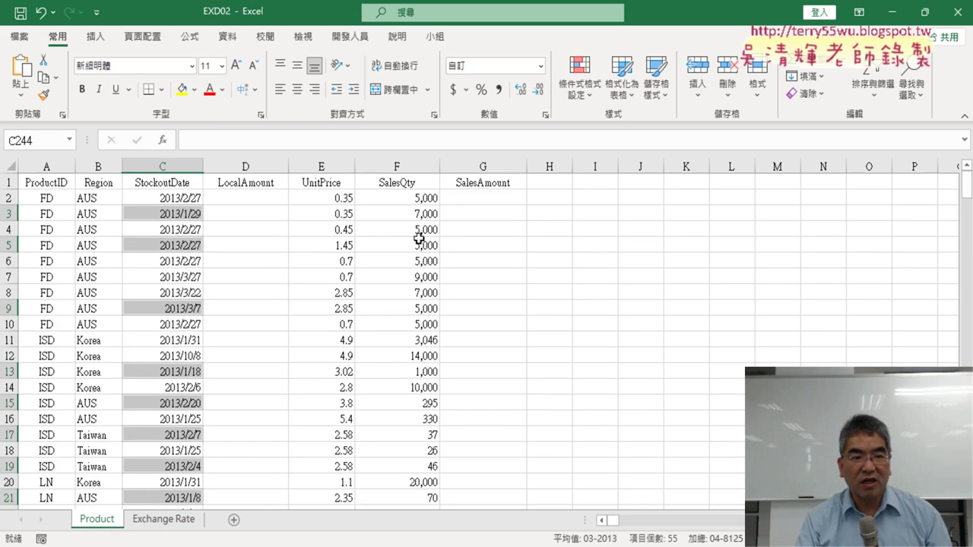
{"action": "left_click", "coordinate": [164, 164]}
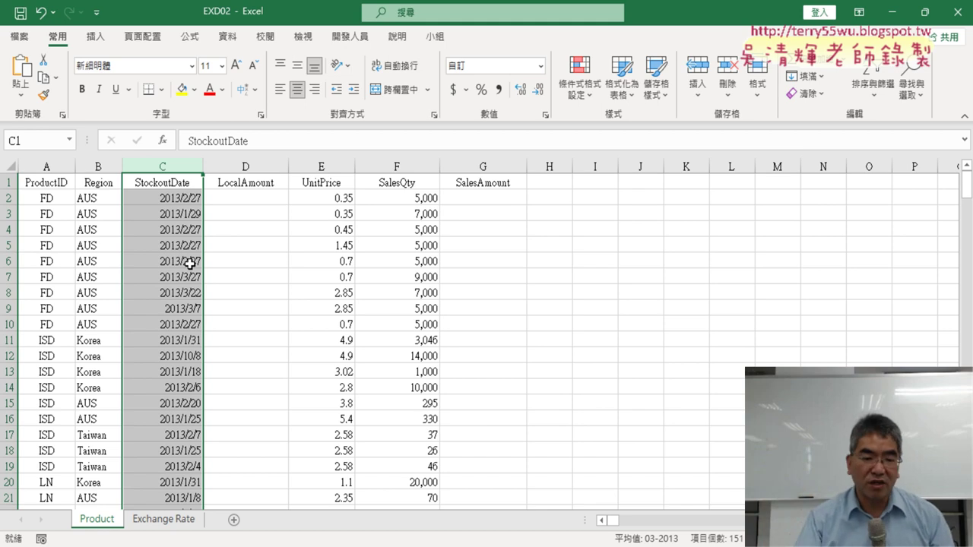
{"action": "key", "text": "alt+Tab"}
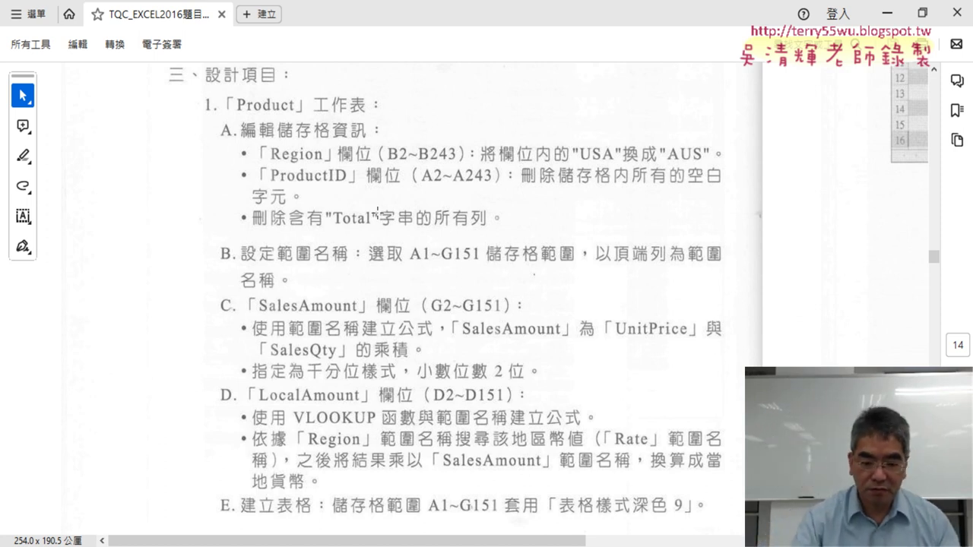
Read tasks B–E in the PDF, then return to Excel and select cell A1
{"action": "scroll", "coordinate": [377, 213], "scroll_direction": "down", "scroll_amount": 3}
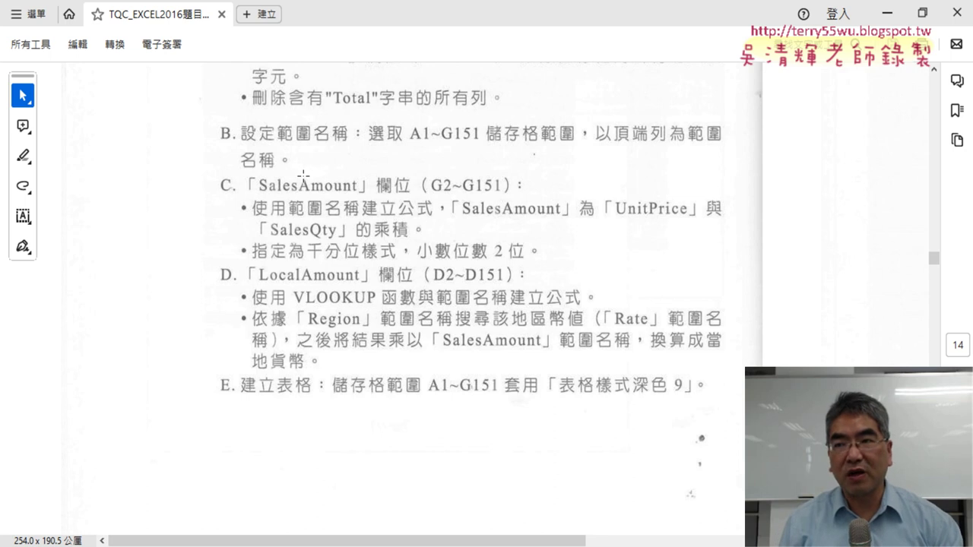
{"action": "left_click", "coordinate": [887, 13]}
{"action": "left_click", "coordinate": [32, 183]}
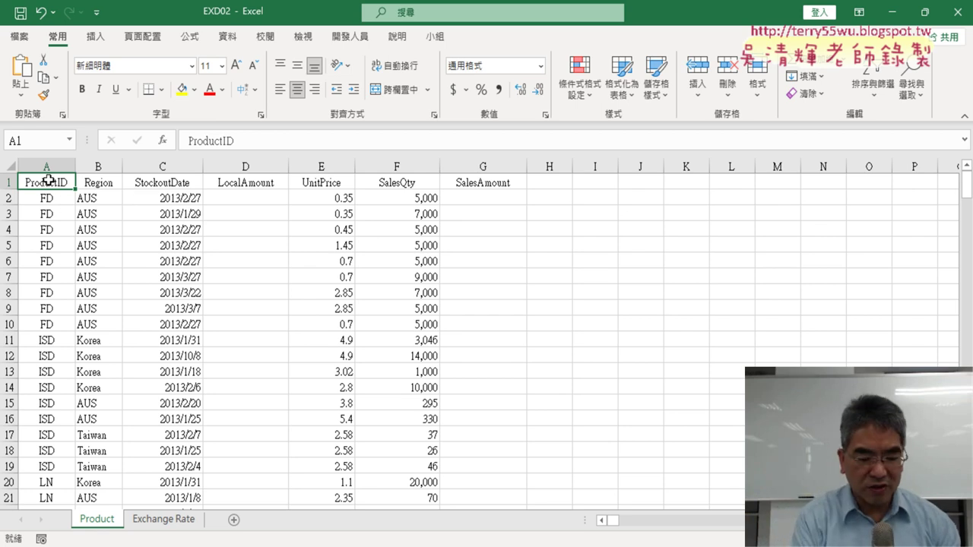
Copy the ProductID header, then select A2:A151 and leave the Name Box with Esc
{"action": "key", "text": "ctrl+c"}
{"action": "left_click", "coordinate": [53, 201]}
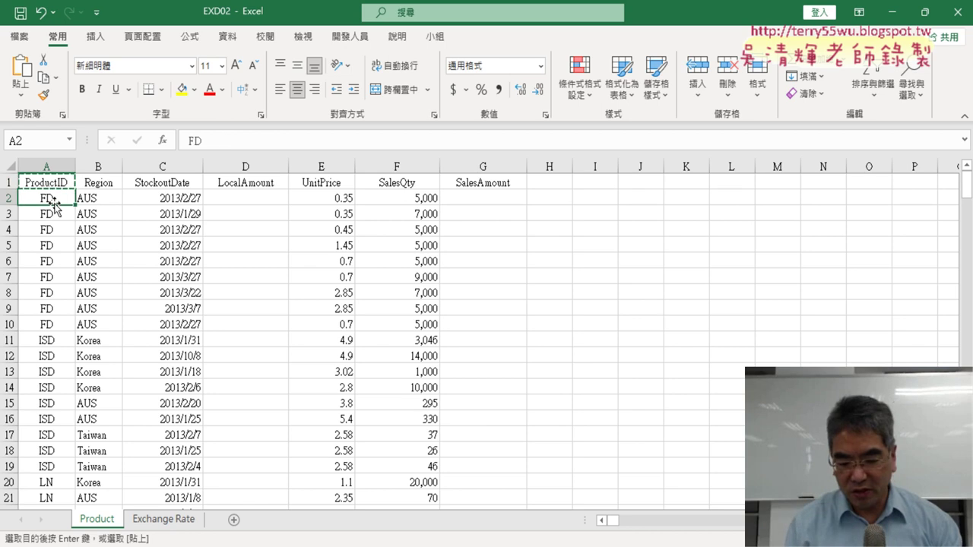
{"action": "key", "text": "ctrl+shift+Down"}
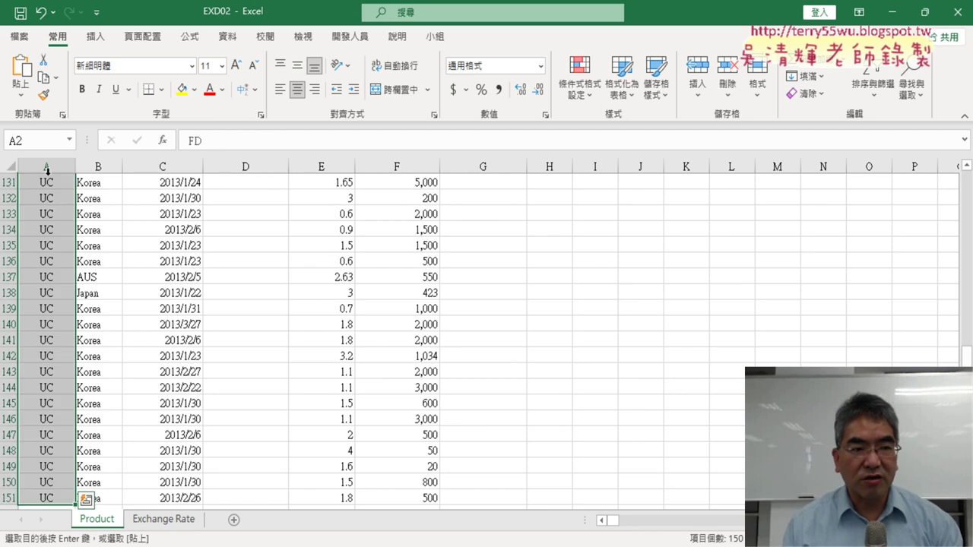
{"action": "left_click", "coordinate": [53, 142]}
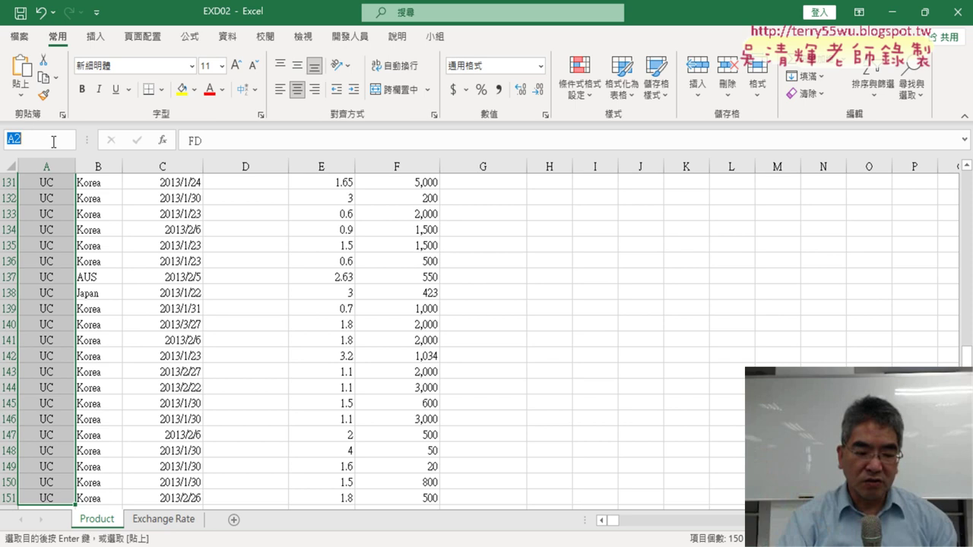
{"action": "key", "text": "Escape"}
Select the full data block A1:G151, from header A1 across to column G and down to row 151
{"action": "key", "text": "ctrl+BackSpace"}
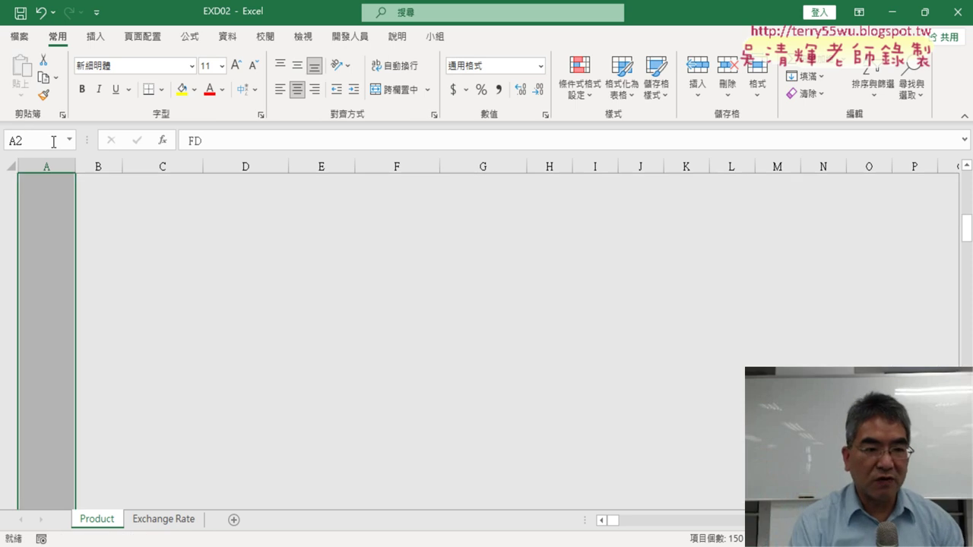
{"action": "left_click", "coordinate": [47, 182]}
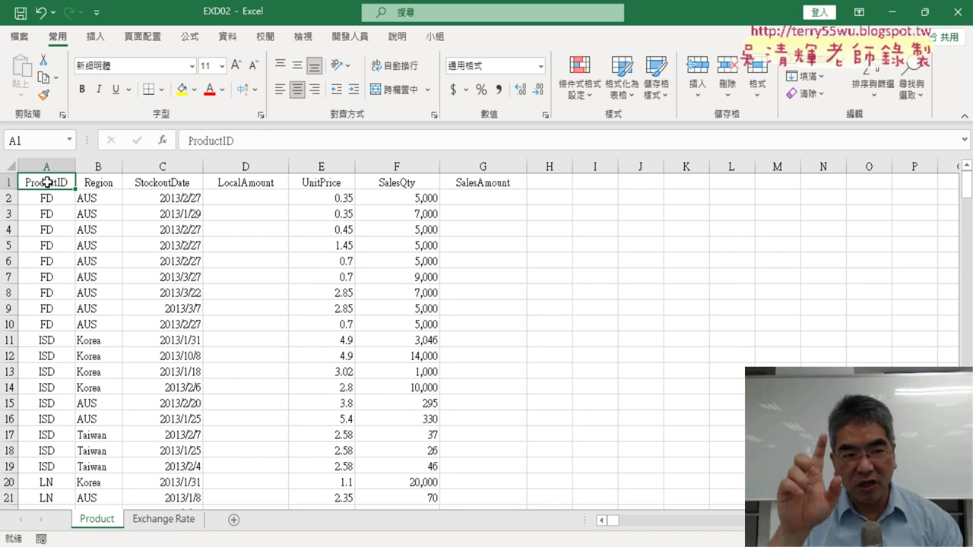
{"action": "key", "text": "ctrl+shift+Right"}
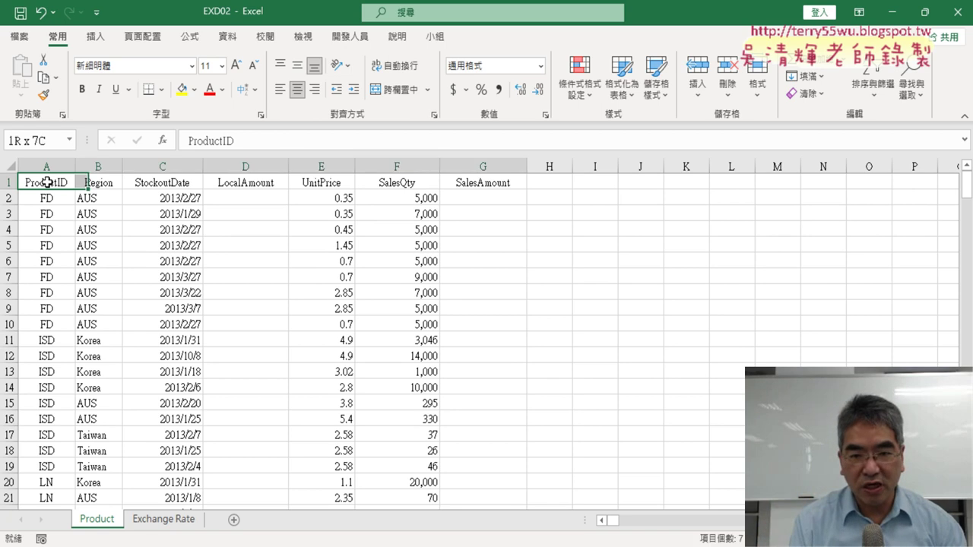
{"action": "key", "text": "ctrl+shift+Down"}
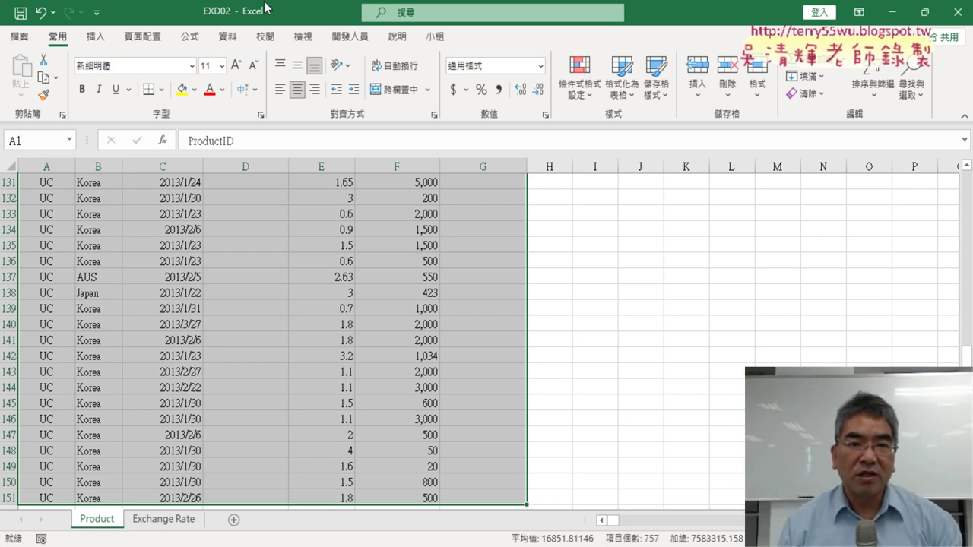
Create names from the Product headers with Top row only, Left column unchecked, then open Name Manager
{"action": "left_click", "coordinate": [201, 38]}
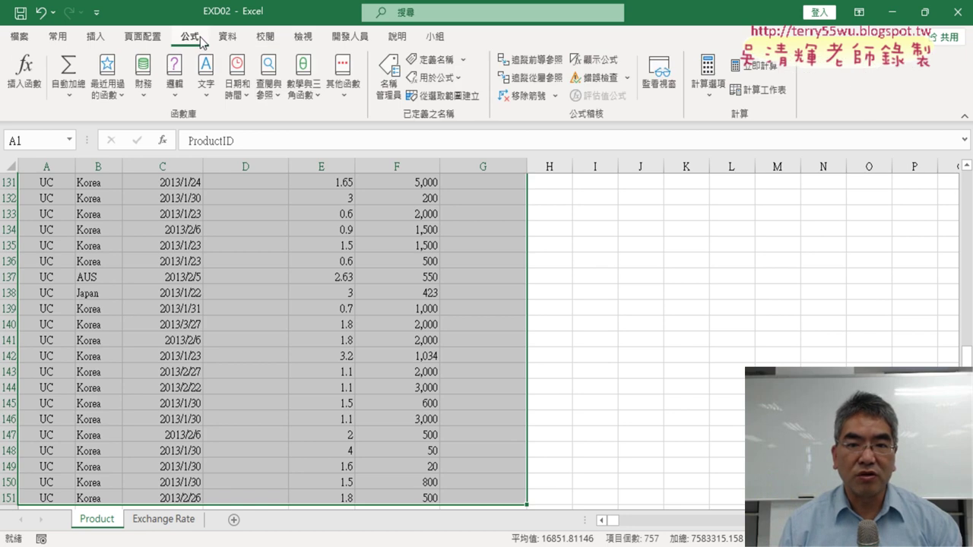
{"action": "left_click", "coordinate": [448, 96]}
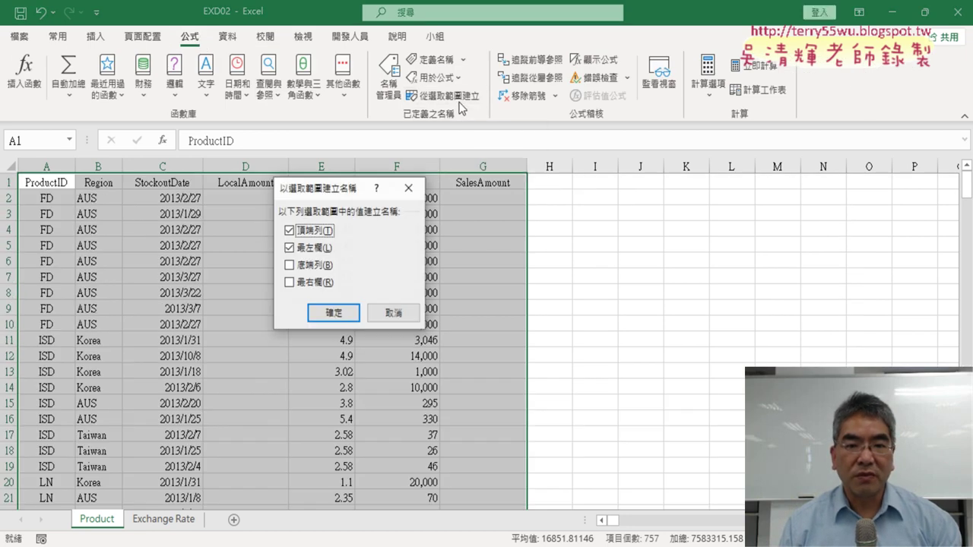
{"action": "left_click", "coordinate": [288, 247]}
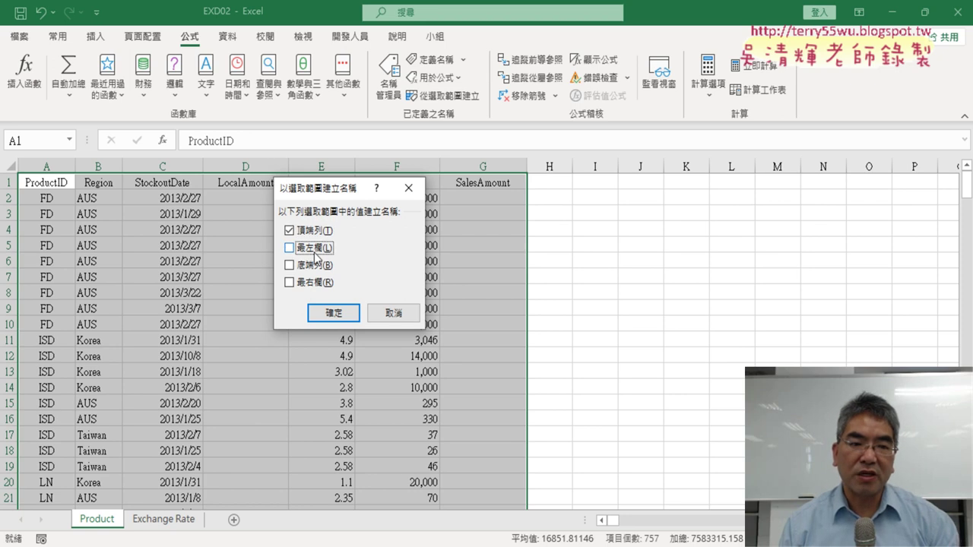
{"action": "left_click_drag", "start_coordinate": [332, 196], "coordinate": [595, 155]}
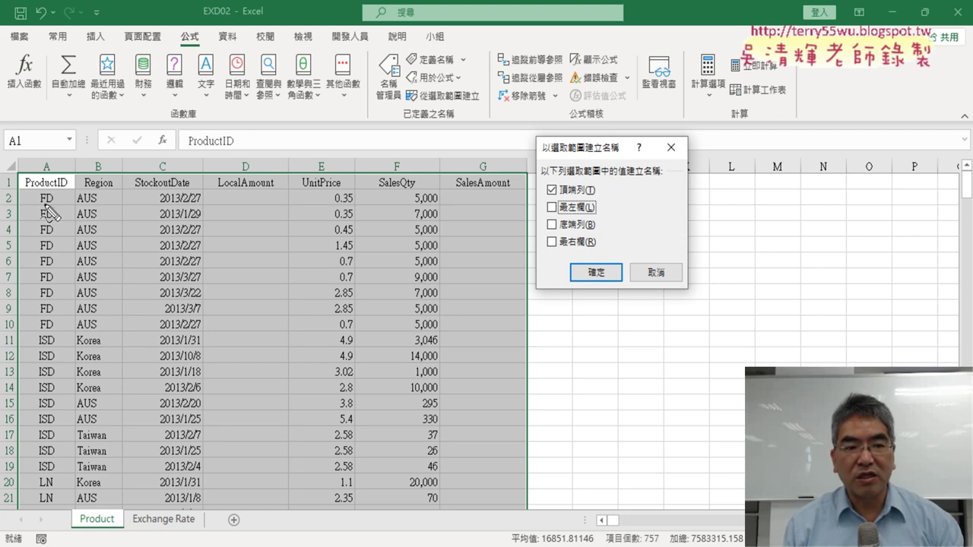
{"action": "left_click_drag", "start_coordinate": [52, 196], "coordinate": [70, 187]}
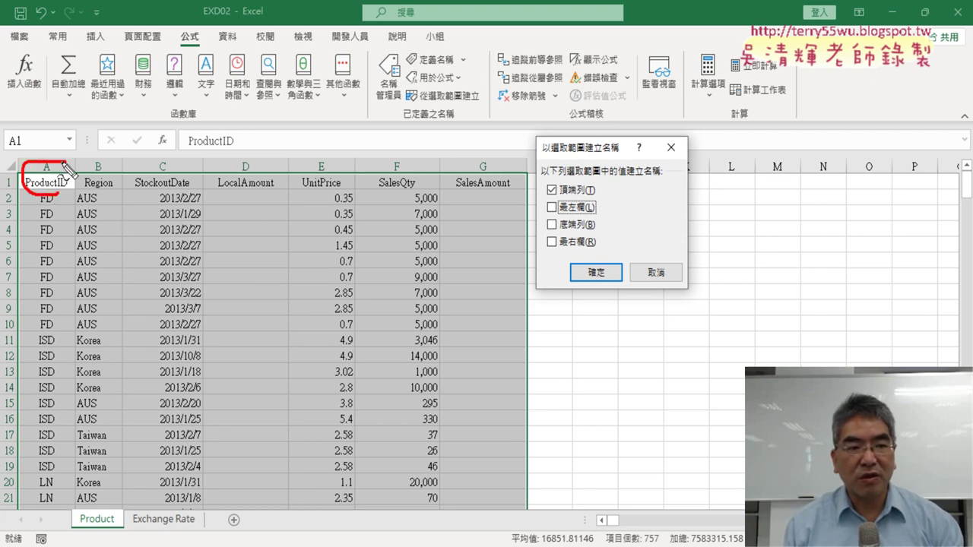
{"action": "mouse_move", "coordinate": [31, 354]}
{"action": "left_mouse_down"}
{"action": "mouse_move", "coordinate": [55, 199]}
{"action": "mouse_move", "coordinate": [47, 335]}
{"action": "left_mouse_up"}
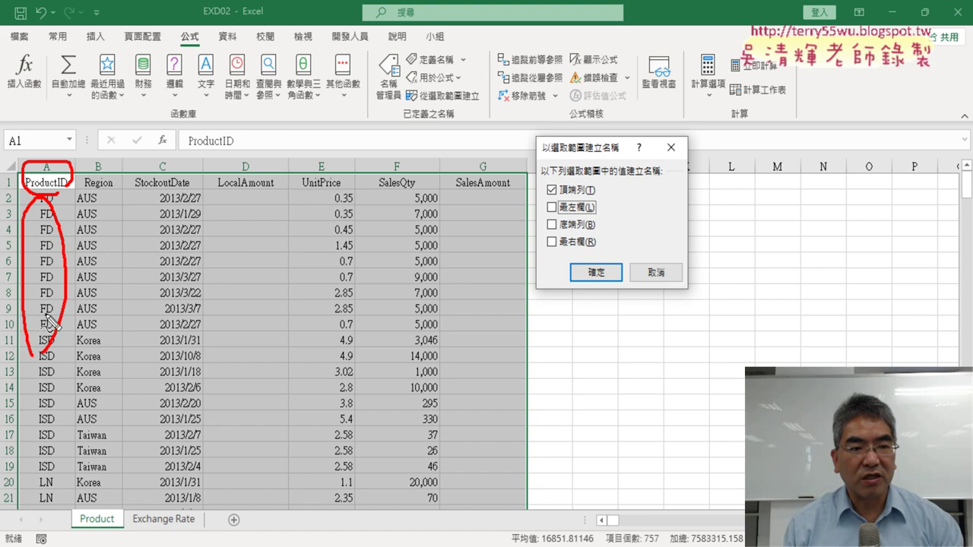
{"action": "left_click_drag", "start_coordinate": [102, 163], "coordinate": [91, 186]}
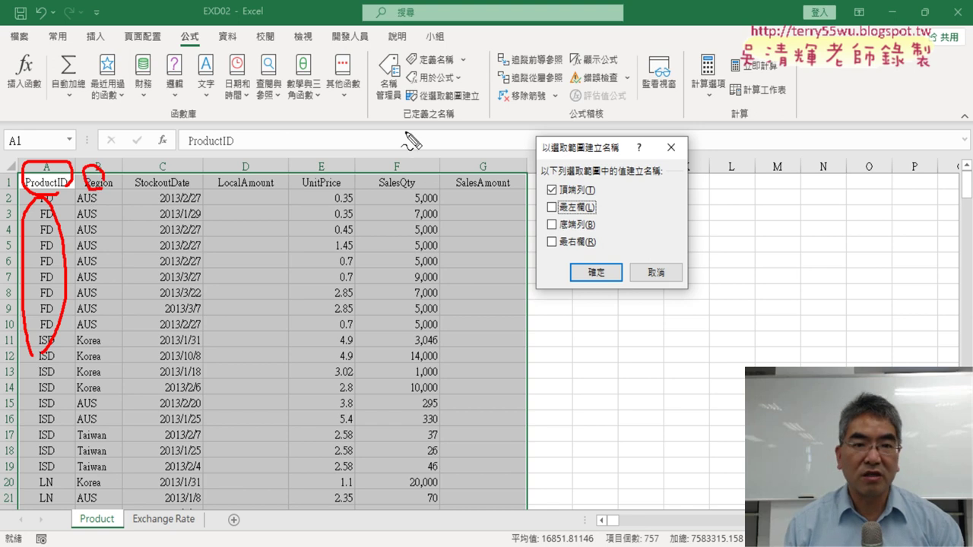
{"action": "left_click_drag", "start_coordinate": [199, 50], "coordinate": [203, 39]}
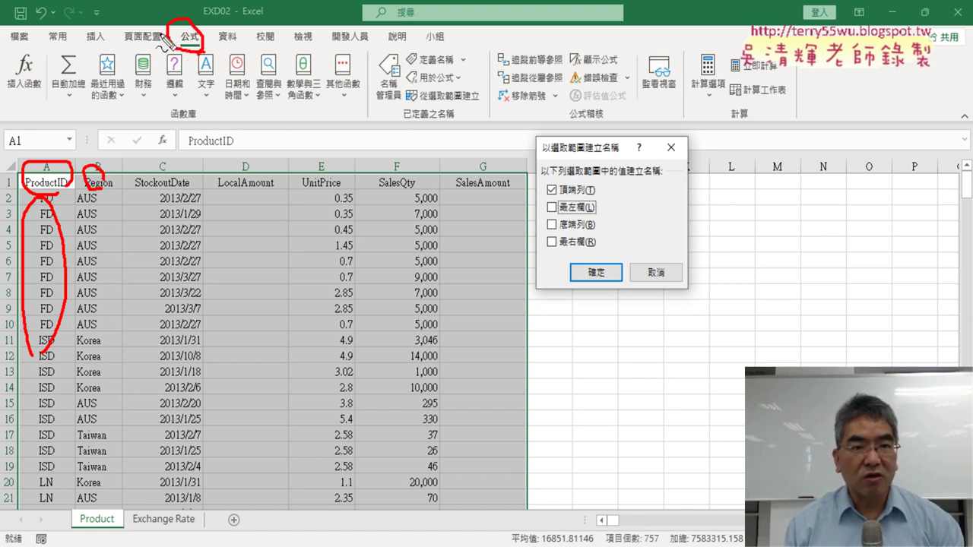
{"action": "left_click_drag", "start_coordinate": [475, 102], "coordinate": [478, 95]}
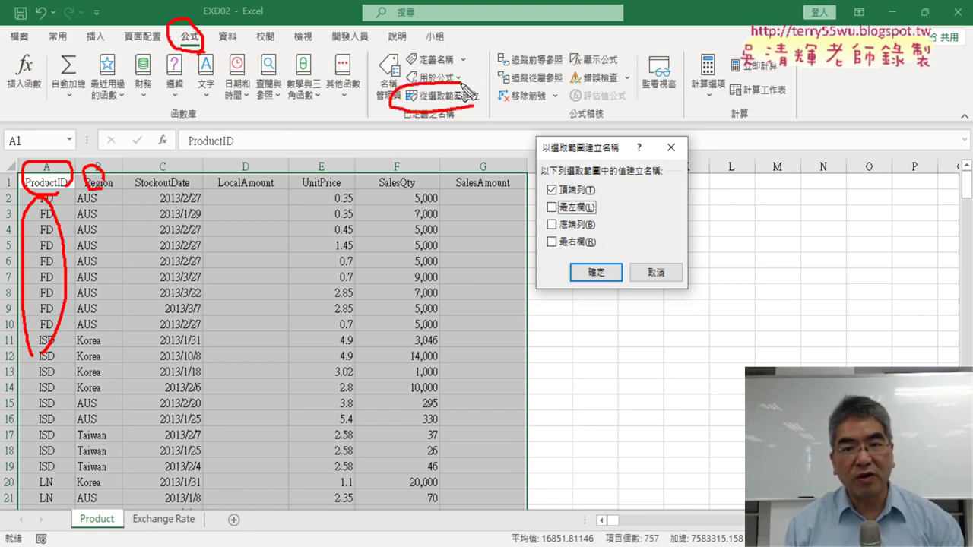
{"action": "left_click_drag", "start_coordinate": [613, 187], "coordinate": [614, 195]}
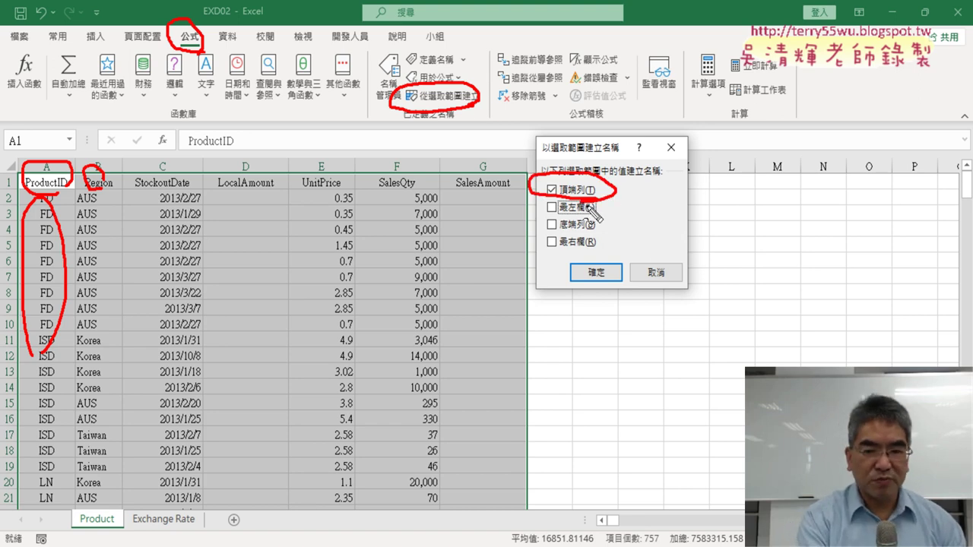
{"action": "key", "text": "Escape"}
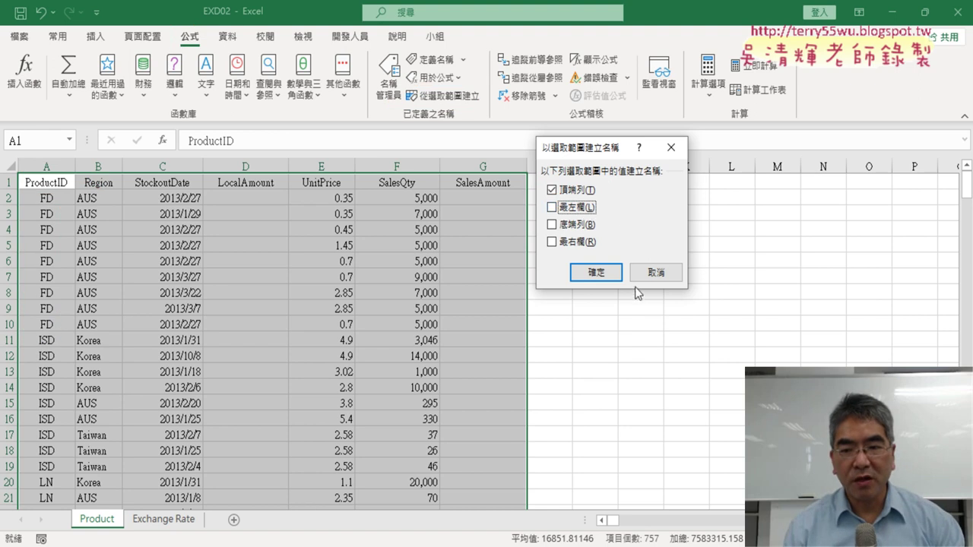
{"action": "left_click", "coordinate": [595, 270]}
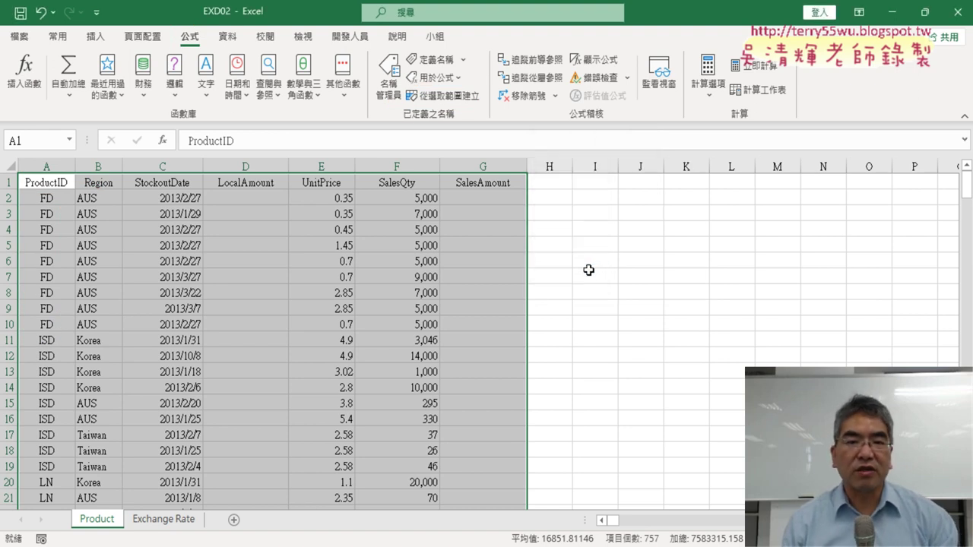
{"action": "left_click", "coordinate": [395, 97]}
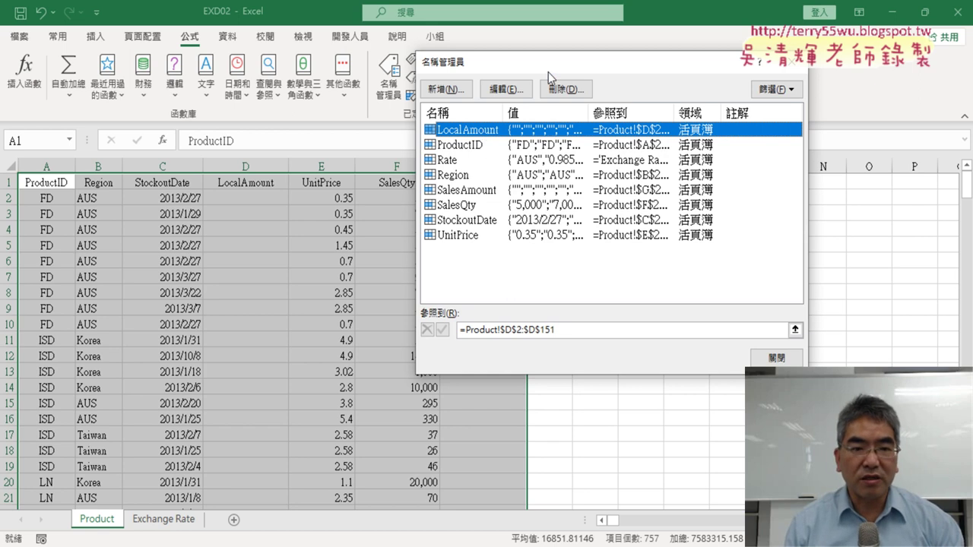
Verify Rate, ProductID (A2:A151) and Region ranges in Name Manager, then switch to the exam PDF
{"action": "left_click_drag", "start_coordinate": [565, 68], "coordinate": [702, 84]}
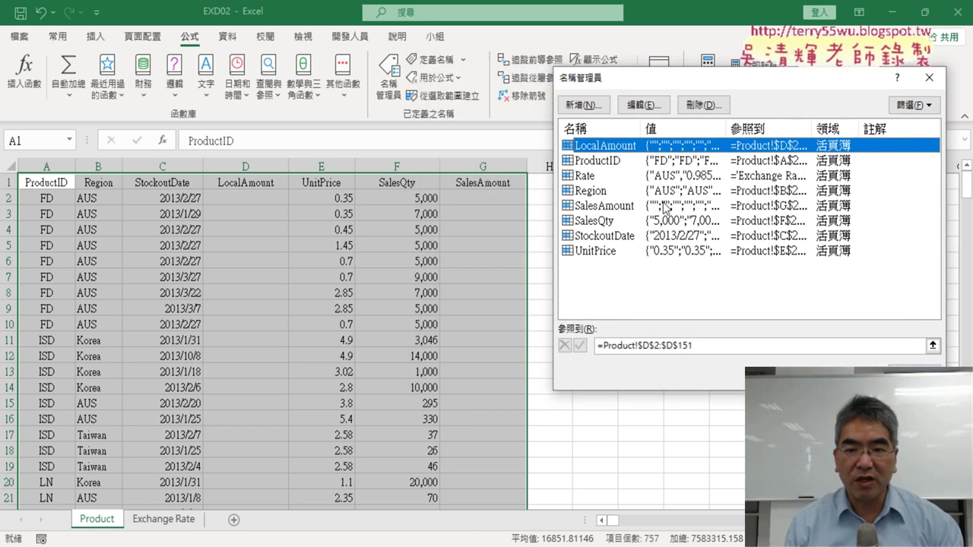
{"action": "left_click", "coordinate": [598, 179]}
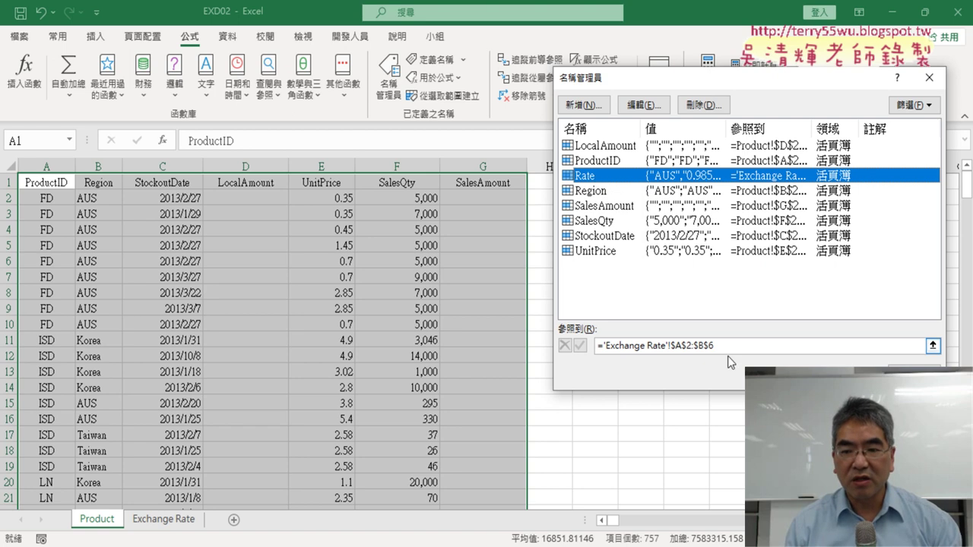
{"action": "left_click", "coordinate": [727, 346]}
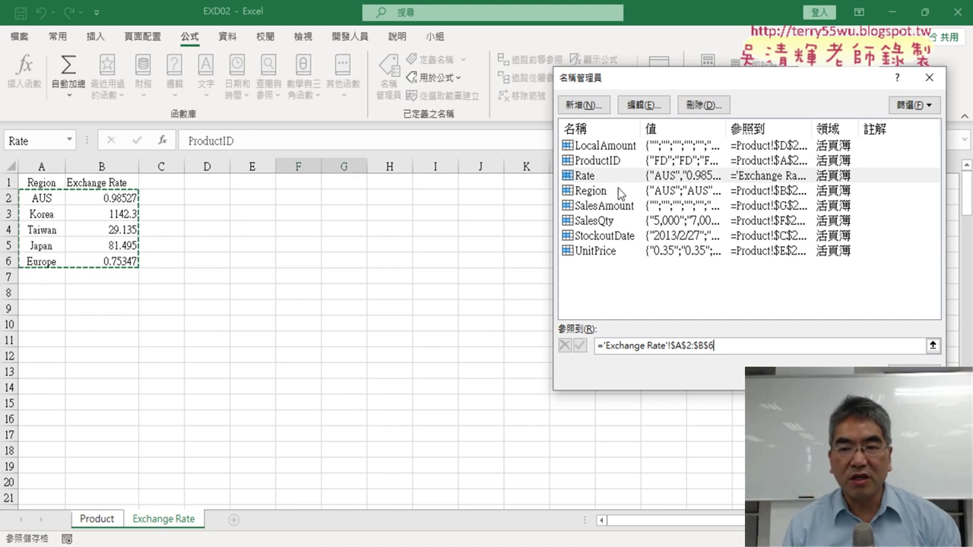
{"action": "left_click", "coordinate": [619, 162]}
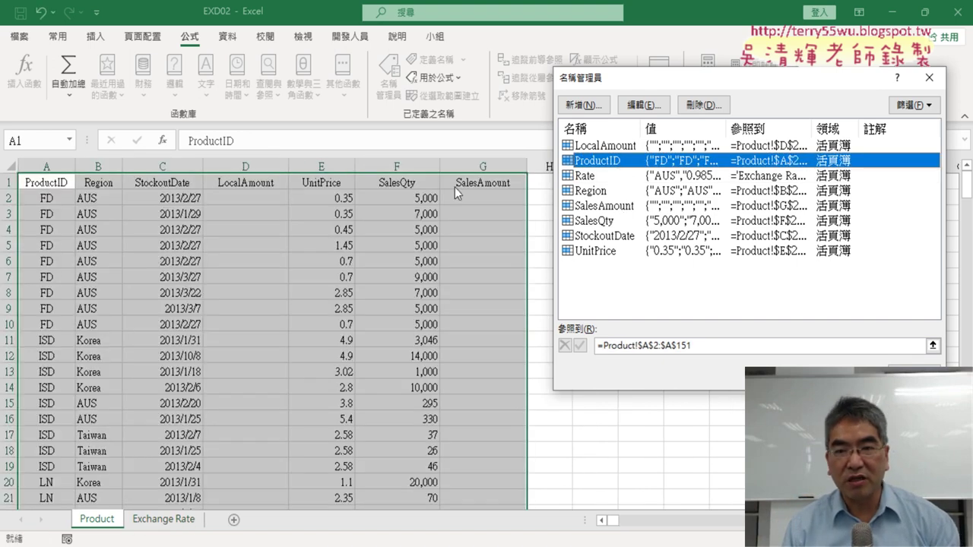
{"action": "left_click", "coordinate": [711, 346]}
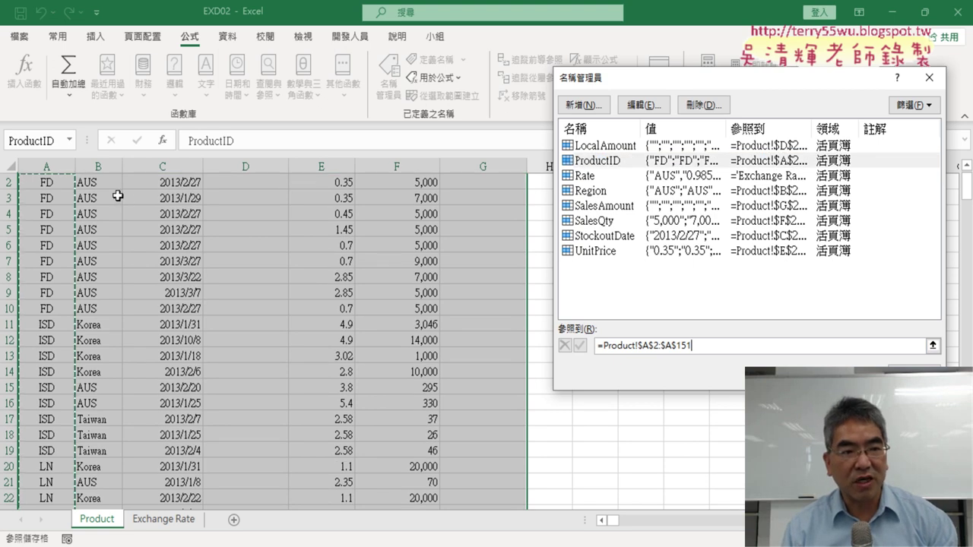
{"action": "scroll", "coordinate": [125, 193], "scroll_direction": "up", "scroll_amount": 1}
{"action": "left_click", "coordinate": [608, 196]}
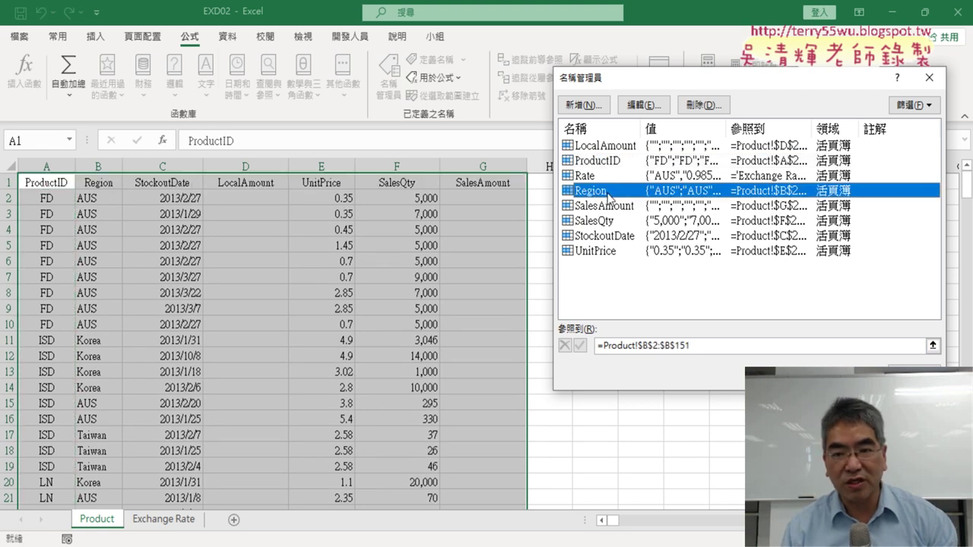
{"action": "left_click", "coordinate": [701, 344]}
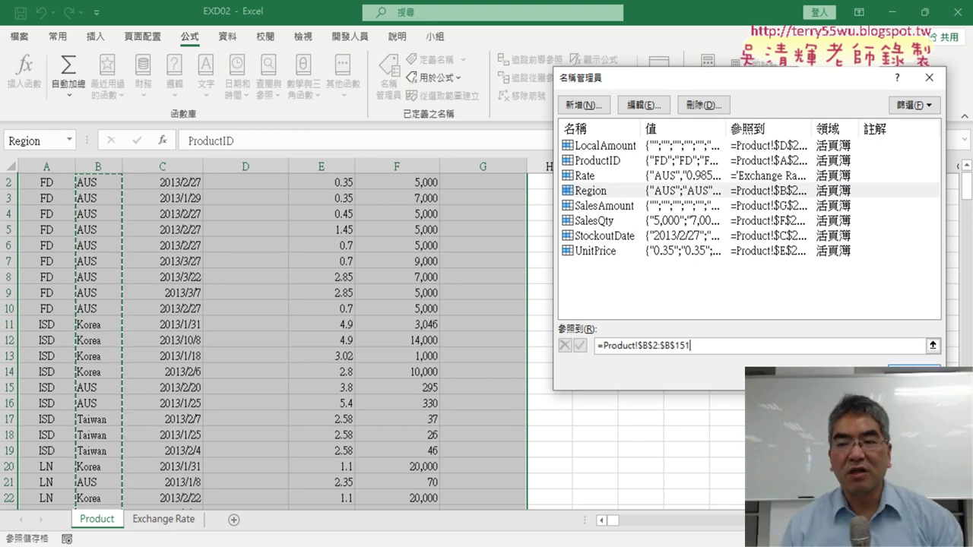
{"action": "left_click", "coordinate": [912, 374]}
{"action": "key", "text": "alt+Tab"}
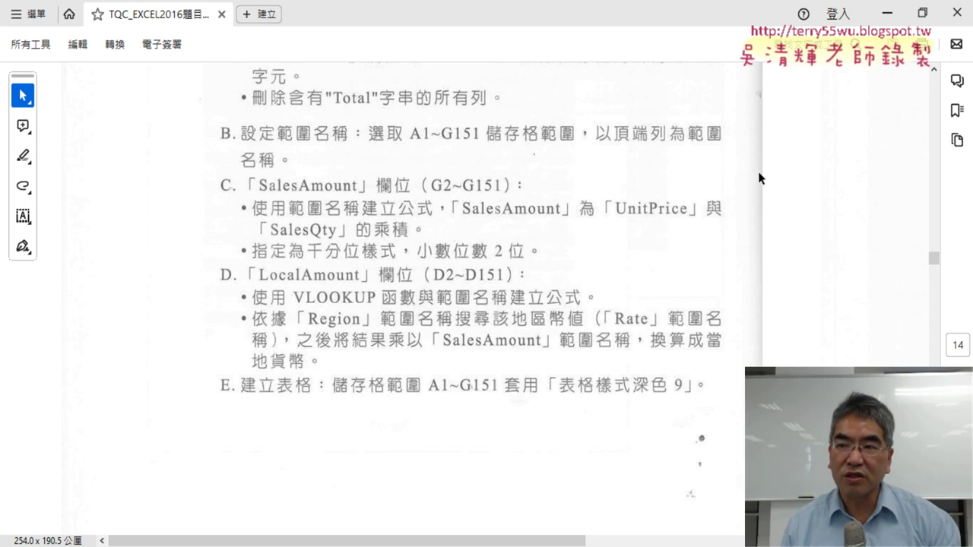
Return to the workbook and select G2, cancelling a stray character typed there
{"action": "left_click", "coordinate": [887, 13]}
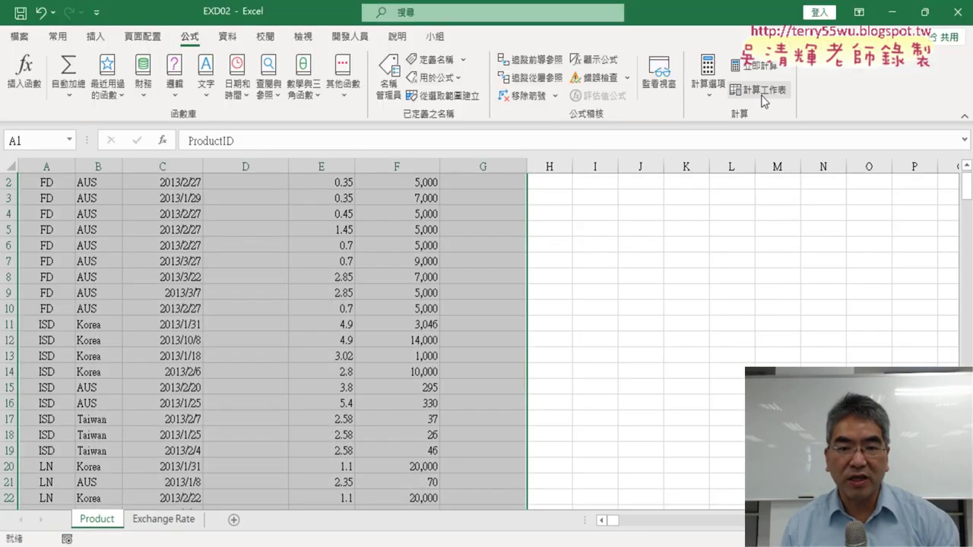
{"action": "left_click", "coordinate": [320, 184]}
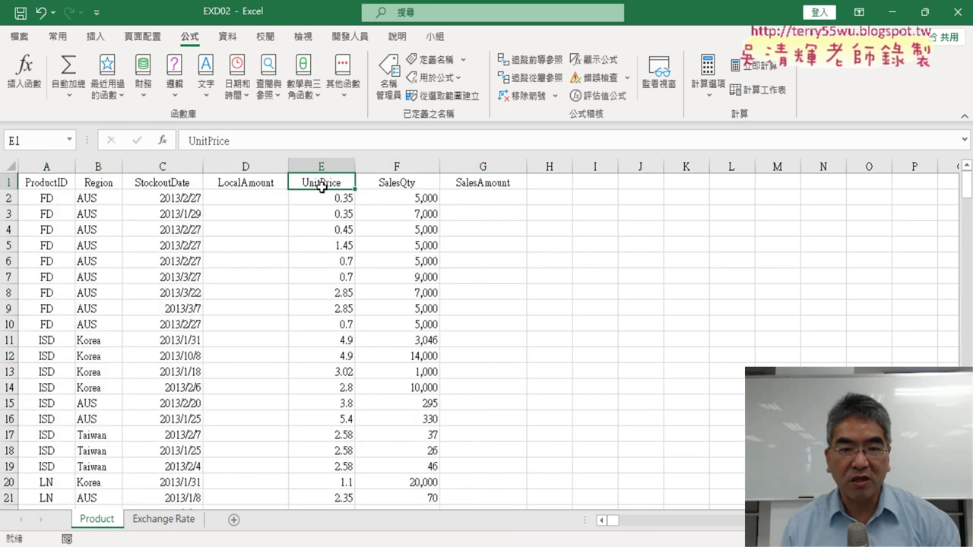
{"action": "left_click", "coordinate": [417, 184]}
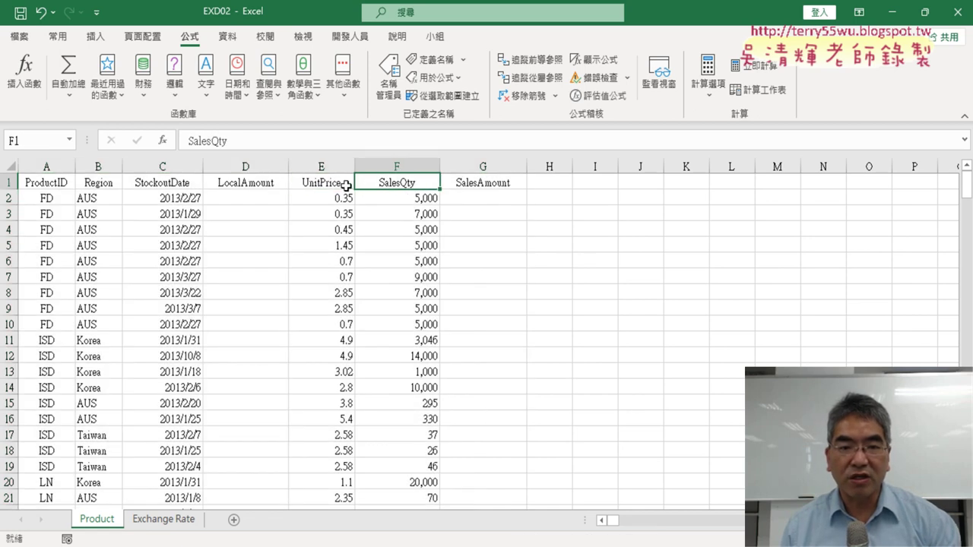
{"action": "left_click", "coordinate": [485, 198]}
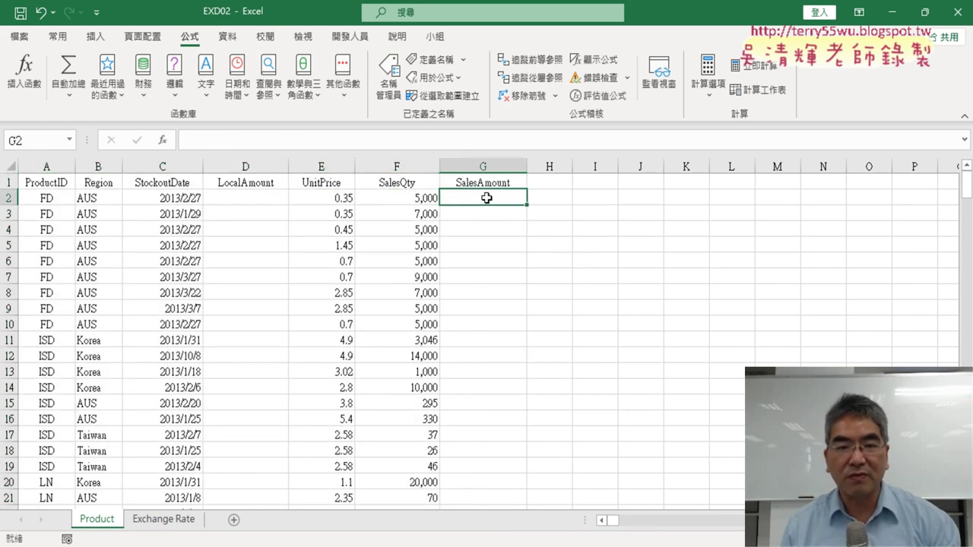
{"action": "type", "text": "ㄦ"}
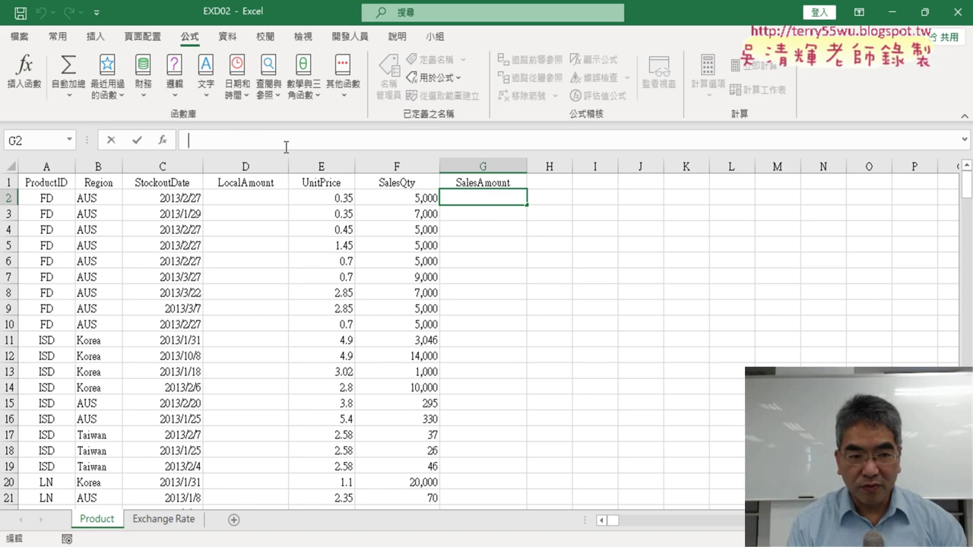
{"action": "key", "text": "Escape"}
Build =E2*F2 in G2, then delete the cell references back to just '='
{"action": "type", "text": "="}
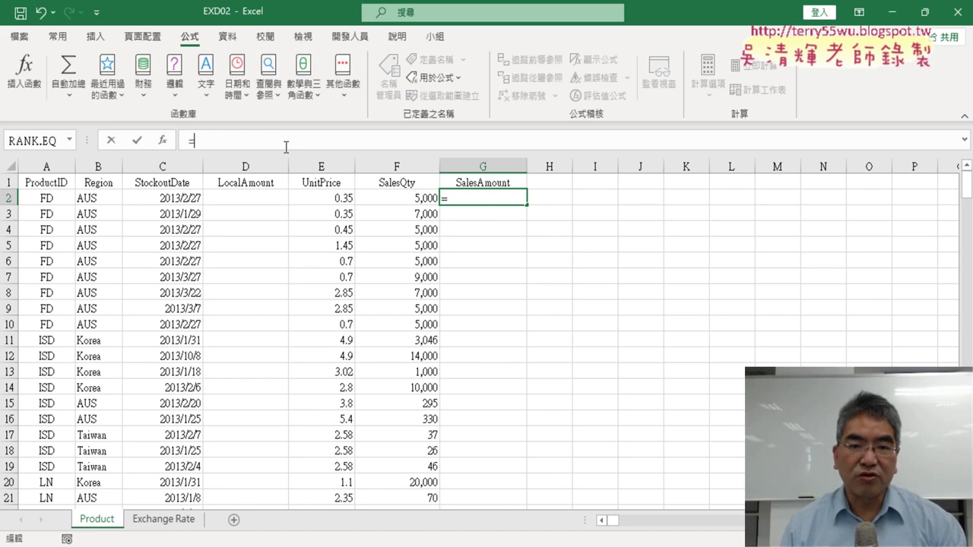
{"action": "left_click", "coordinate": [325, 201]}
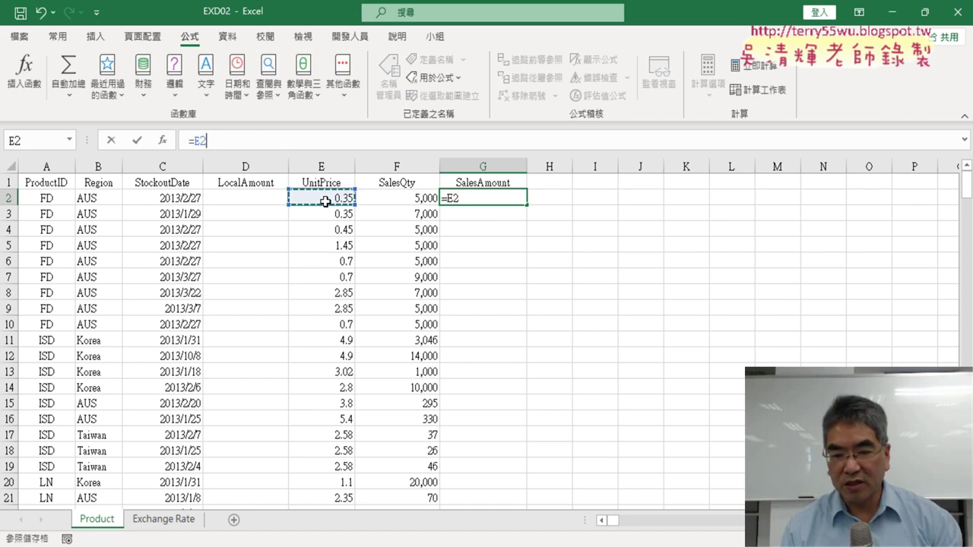
{"action": "type", "text": "*"}
{"action": "left_click", "coordinate": [436, 199]}
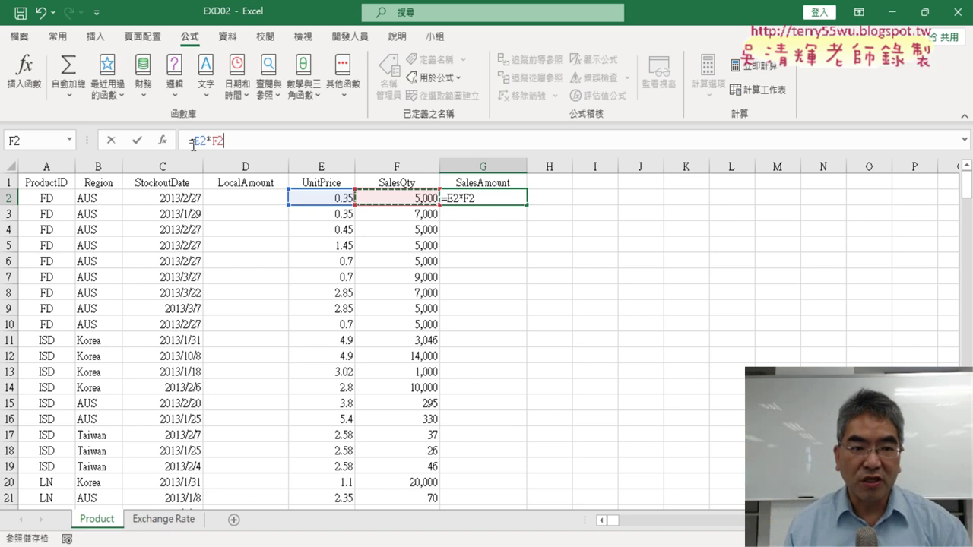
{"action": "left_click_drag", "start_coordinate": [195, 140], "coordinate": [223, 141]}
{"action": "key", "text": "Delete"}
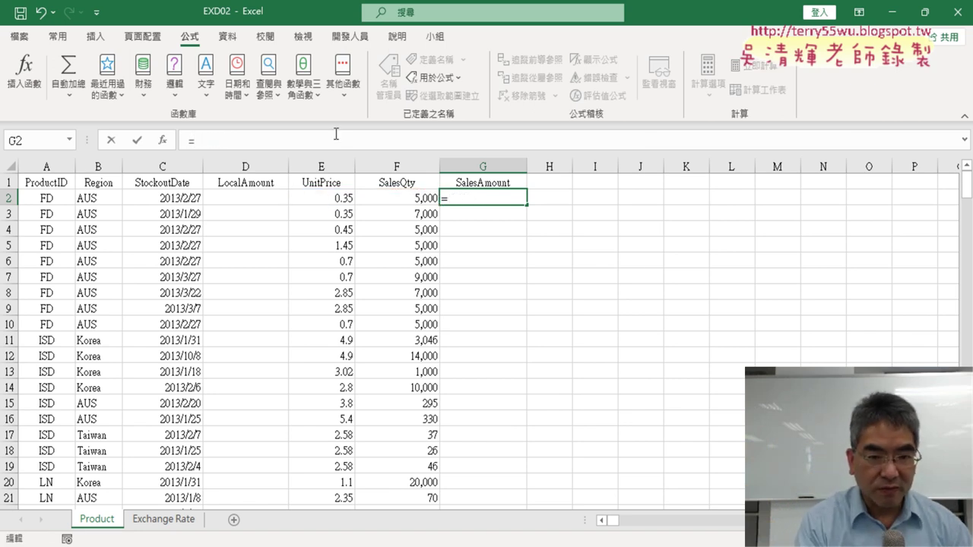
Complete G2 as =UnitPrice*SalesQty using pasted names (F3) and commit it so column G fills
{"action": "key", "text": "F3"}
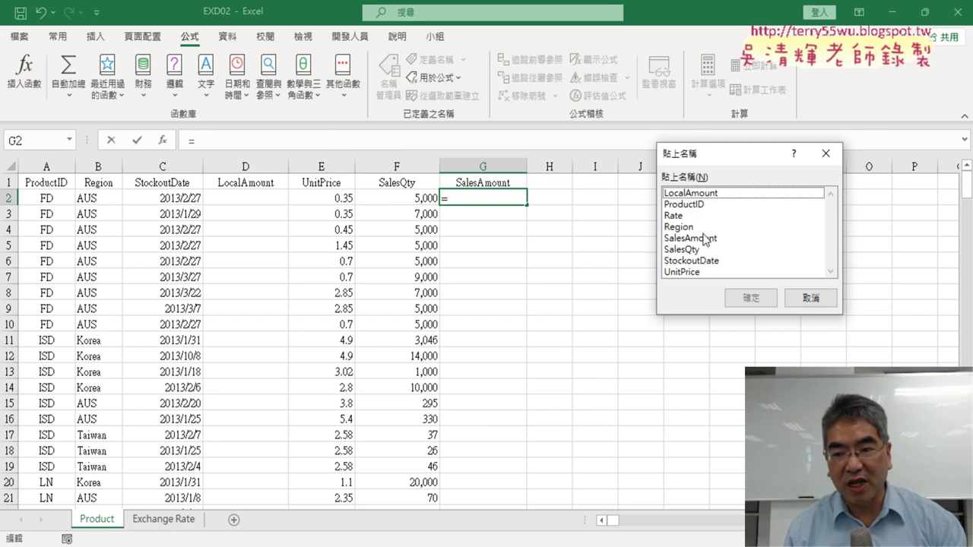
{"action": "left_click", "coordinate": [690, 272]}
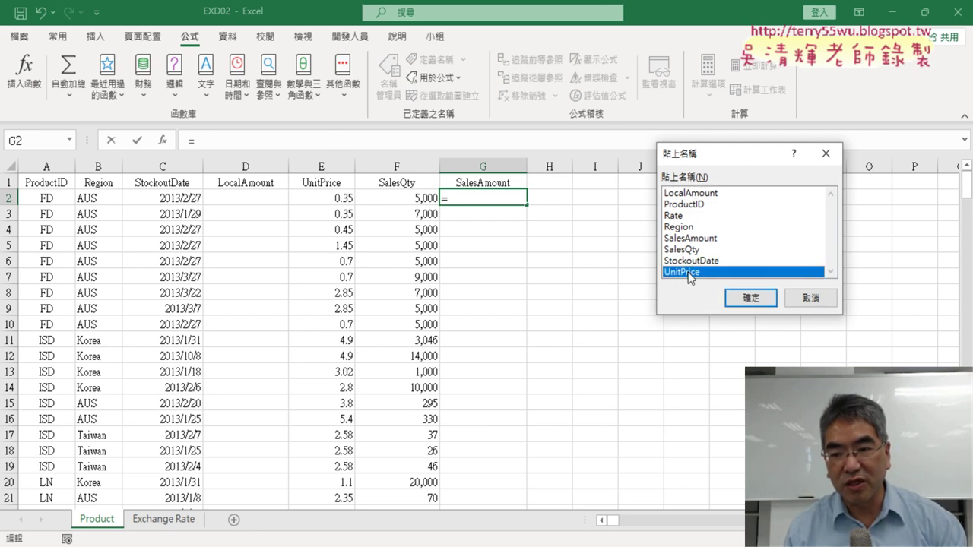
{"action": "left_click", "coordinate": [737, 296]}
{"action": "type", "text": "*"}
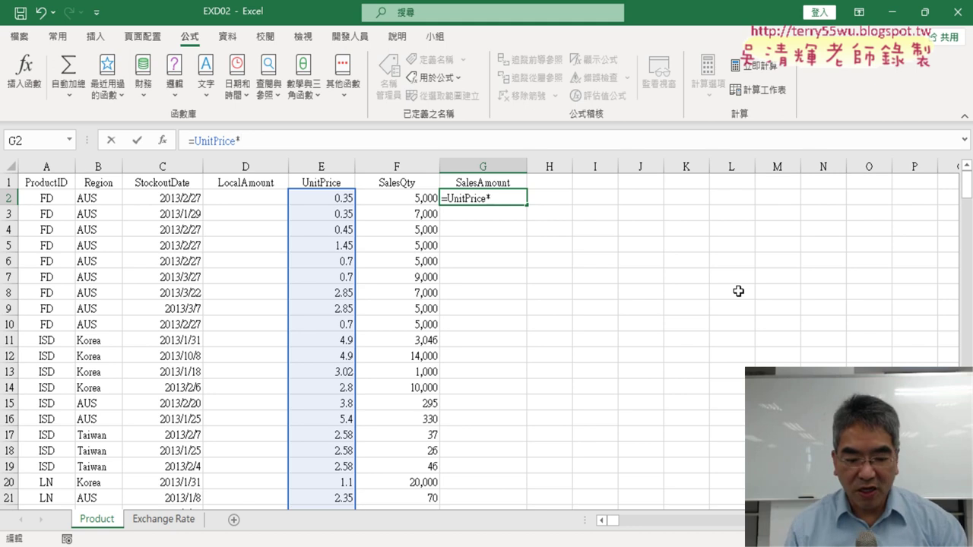
{"action": "key", "text": "F3"}
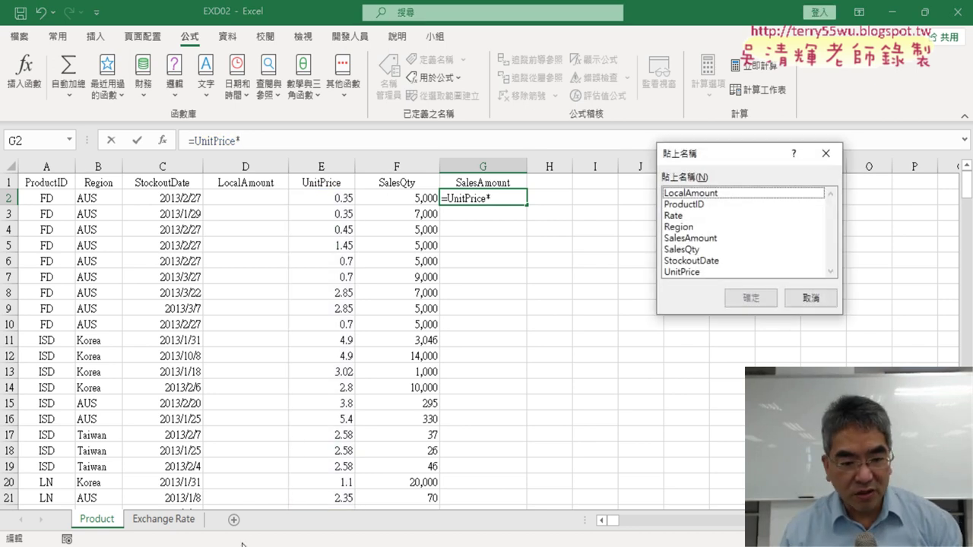
{"action": "key", "text": "alt+Tab"}
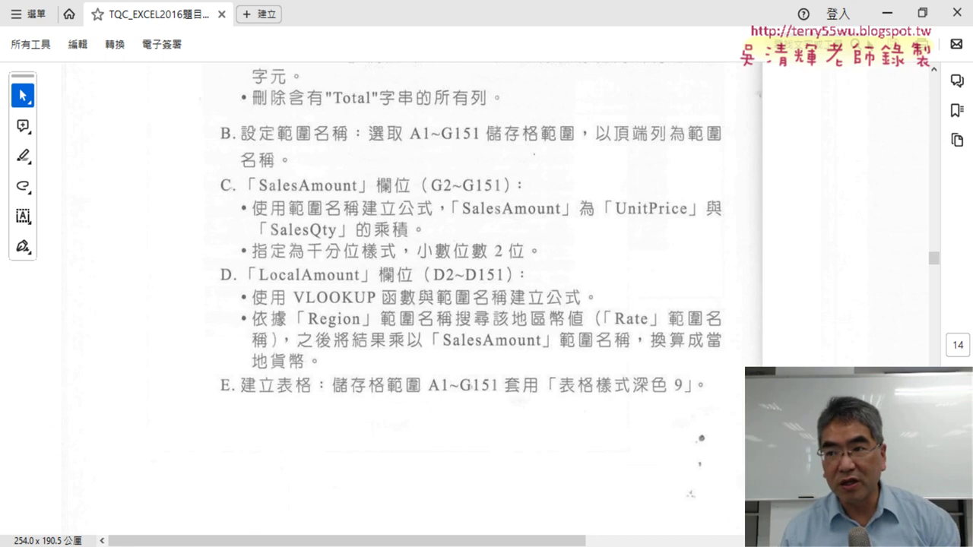
{"action": "key", "text": "alt+Tab"}
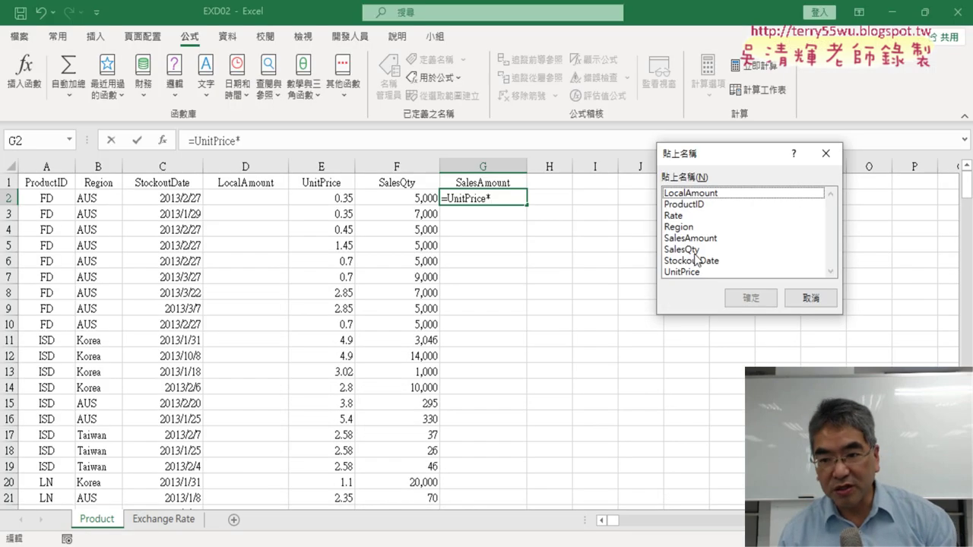
{"action": "left_click", "coordinate": [696, 250]}
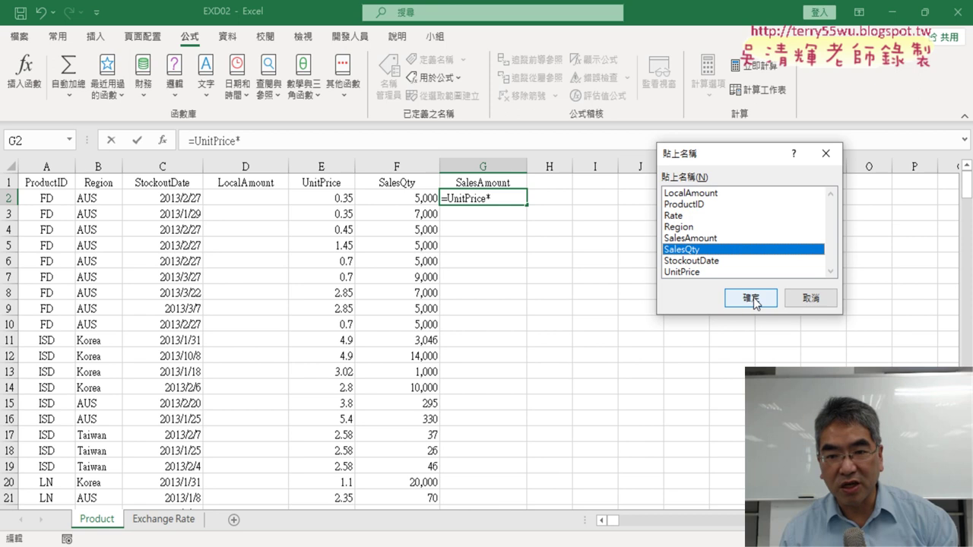
{"action": "left_click", "coordinate": [751, 298]}
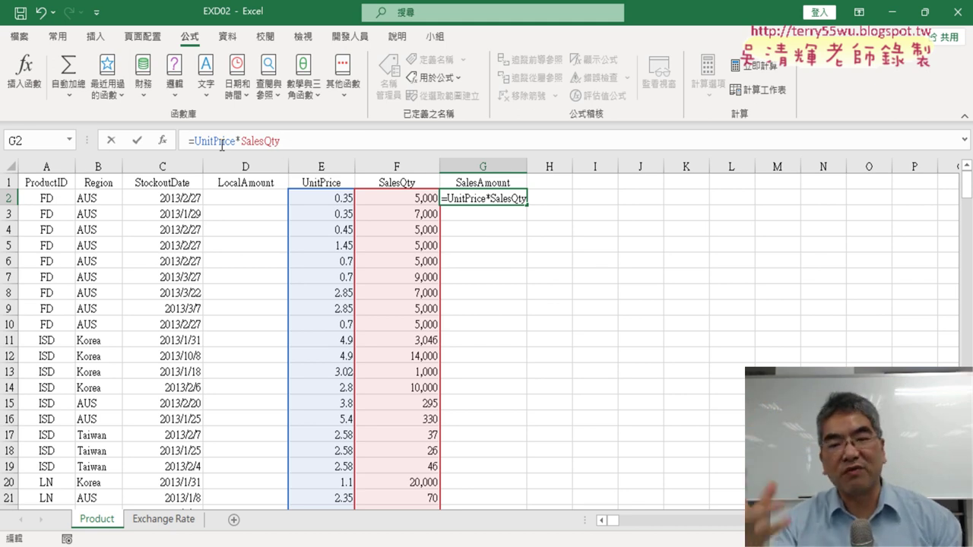
{"action": "left_click", "coordinate": [134, 142]}
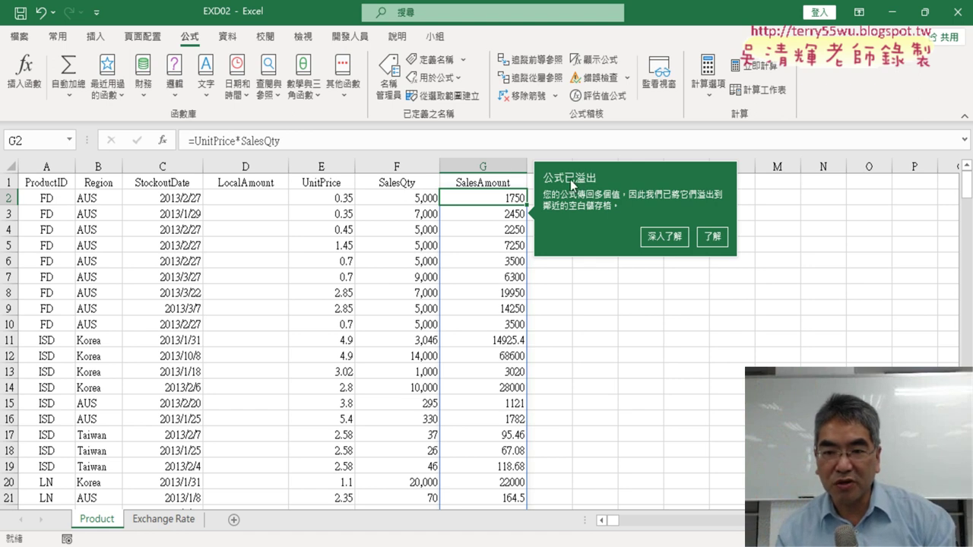
Dismiss the spill notice with 了解 and switch to the exam PDF
{"action": "left_click", "coordinate": [712, 238]}
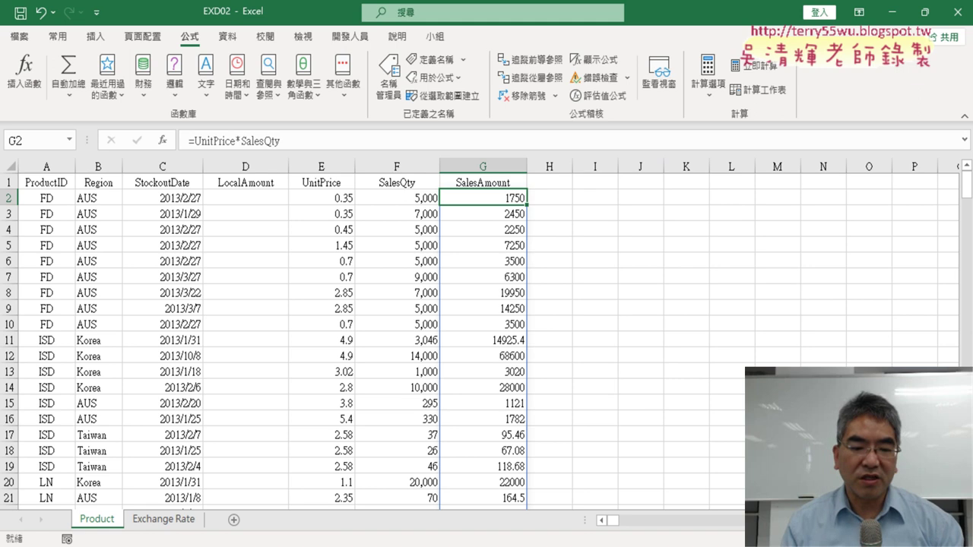
{"action": "key", "text": "alt+Tab"}
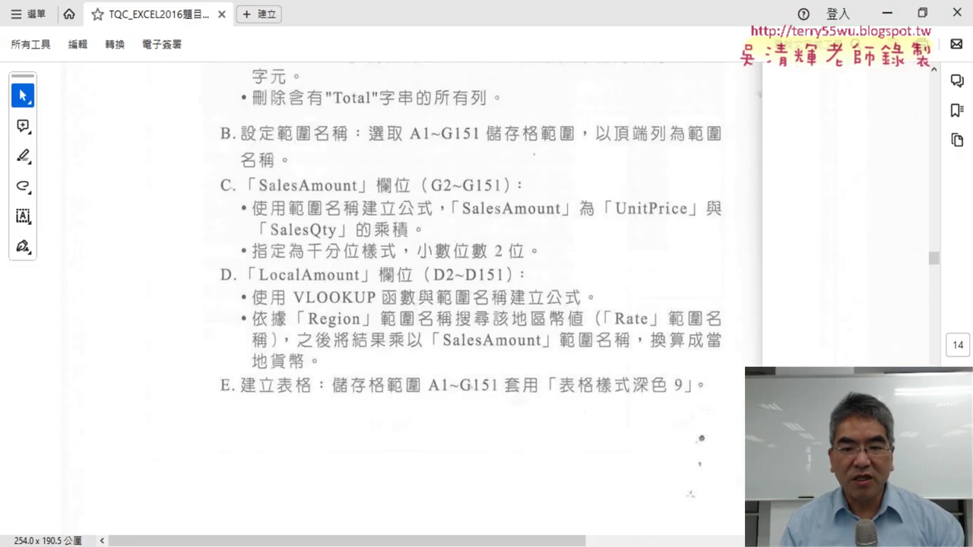
Read section D of the PDF, then return to Excel with D2 under LocalAmount selected
{"action": "scroll", "coordinate": [433, 311], "scroll_direction": "down", "scroll_amount": 1}
{"action": "scroll", "coordinate": [433, 312], "scroll_direction": "down", "scroll_amount": 1}
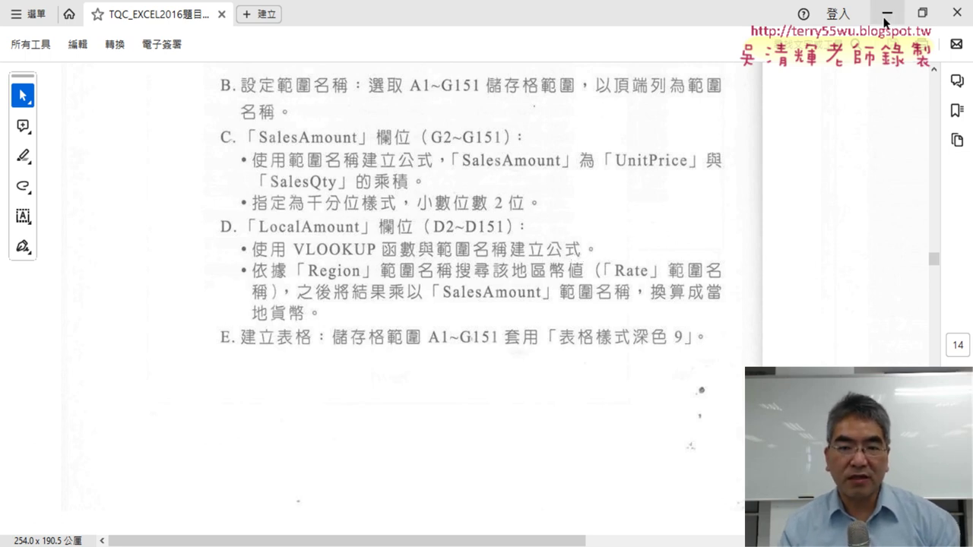
{"action": "key", "text": "alt+Tab"}
{"action": "left_click", "coordinate": [247, 195]}
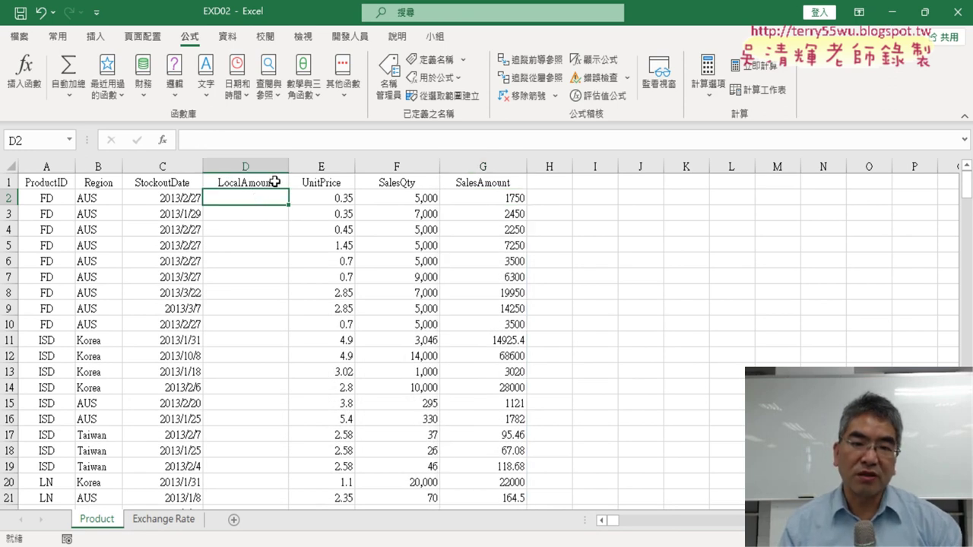
Check G2, B2's Region and the AUS rate on Exchange Rate, then reselect D2 and switch to the PDF
{"action": "left_click", "coordinate": [518, 199]}
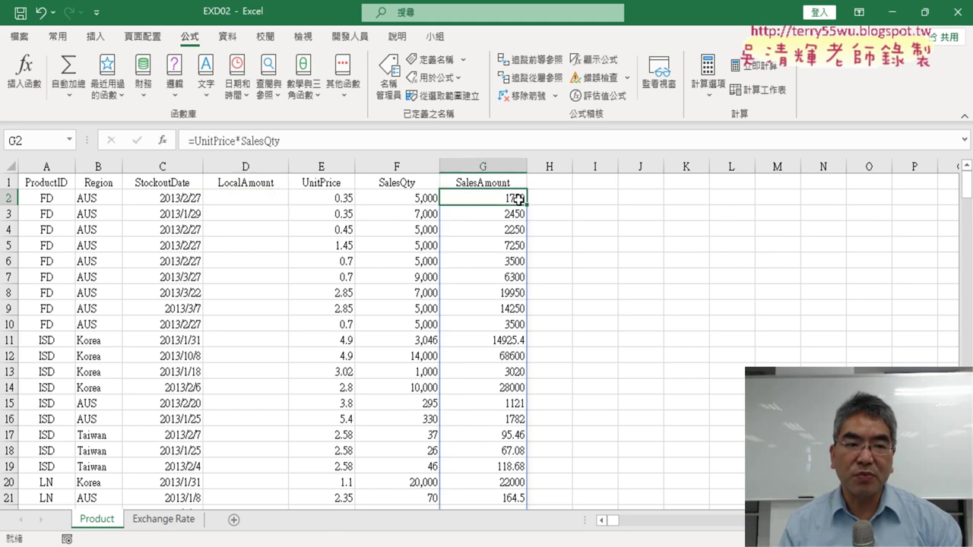
{"action": "left_click", "coordinate": [99, 201]}
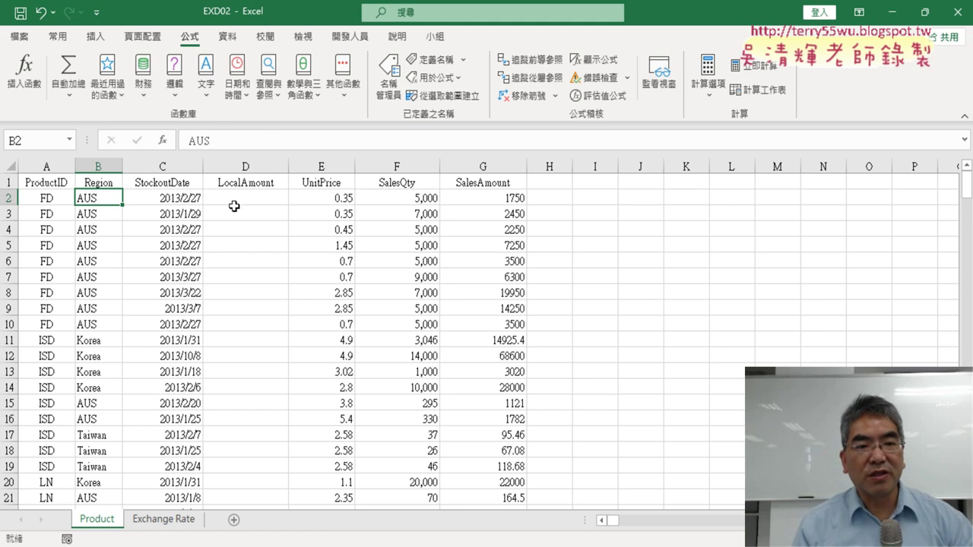
{"action": "left_click", "coordinate": [242, 201]}
{"action": "left_click", "coordinate": [156, 524]}
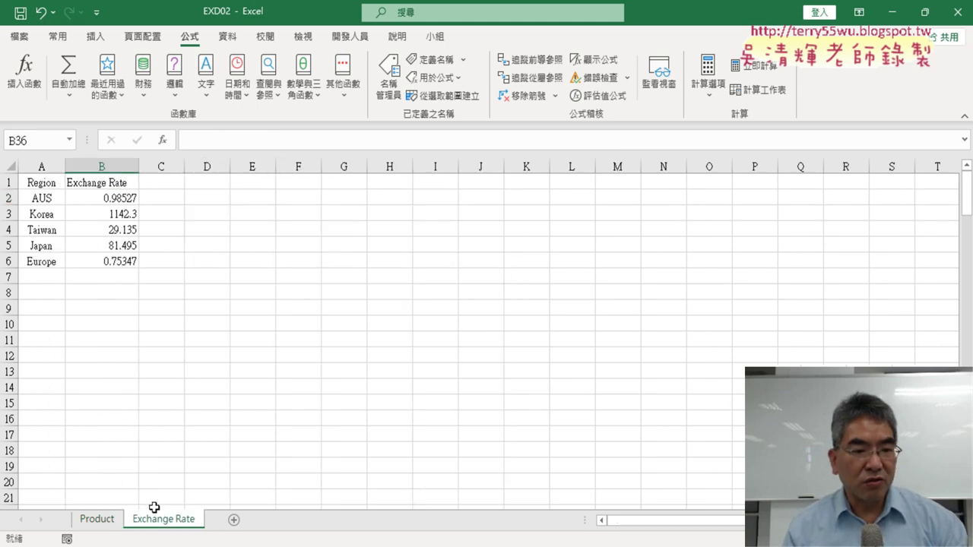
{"action": "left_click", "coordinate": [95, 198]}
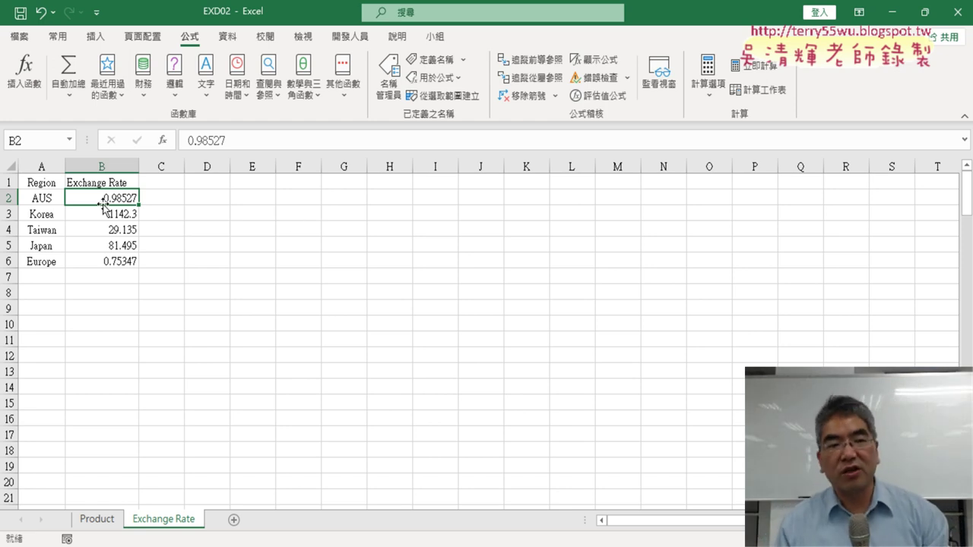
{"action": "left_click", "coordinate": [107, 519]}
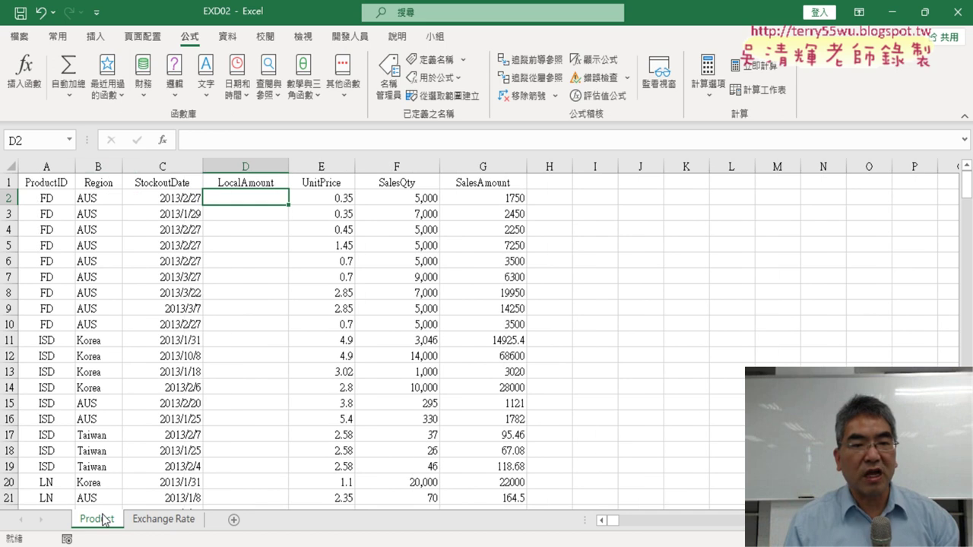
{"action": "left_click", "coordinate": [525, 198]}
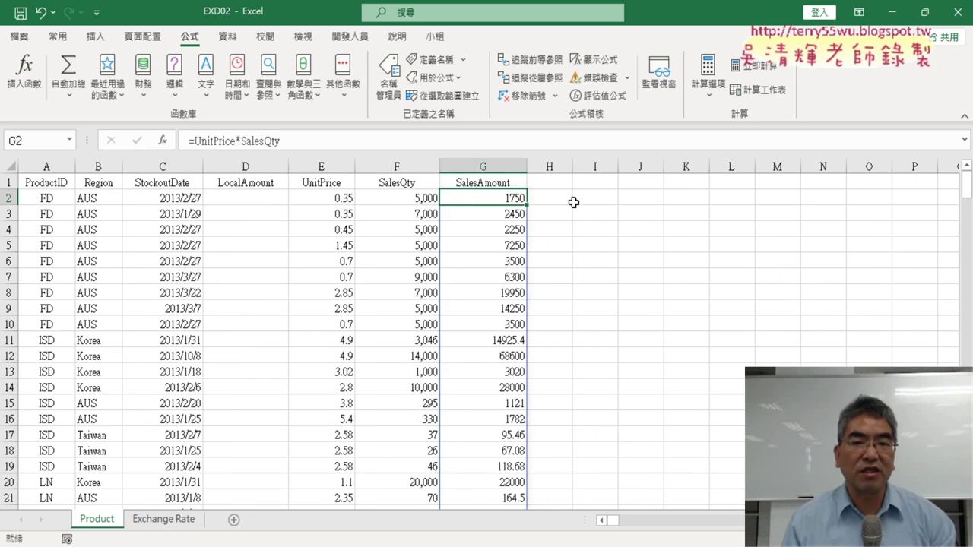
{"action": "left_click", "coordinate": [256, 205]}
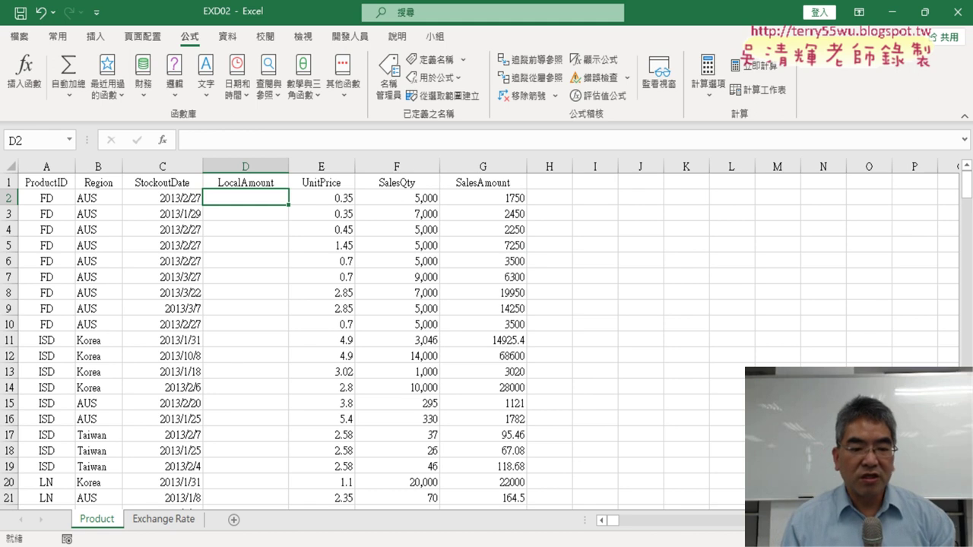
{"action": "key", "text": "alt+Tab"}
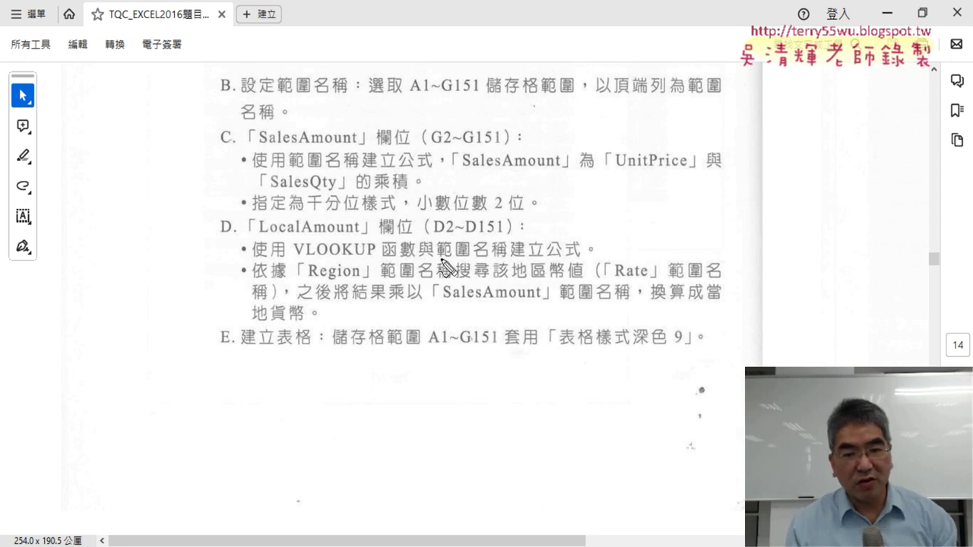
Underline the range-name, Region, Rate and local-currency wording, clear the marks and minimize Acrobat
{"action": "mouse_move", "coordinate": [439, 260]}
{"action": "left_mouse_down"}
{"action": "mouse_move", "coordinate": [513, 242]}
{"action": "mouse_move", "coordinate": [440, 260]}
{"action": "left_mouse_up"}
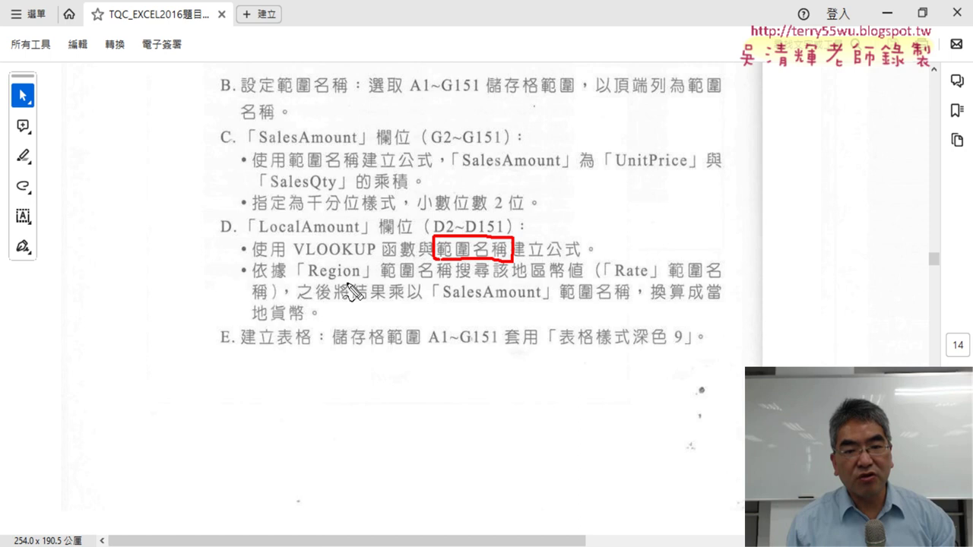
{"action": "left_click_drag", "start_coordinate": [308, 282], "coordinate": [363, 281]}
{"action": "left_click_drag", "start_coordinate": [614, 280], "coordinate": [638, 280]}
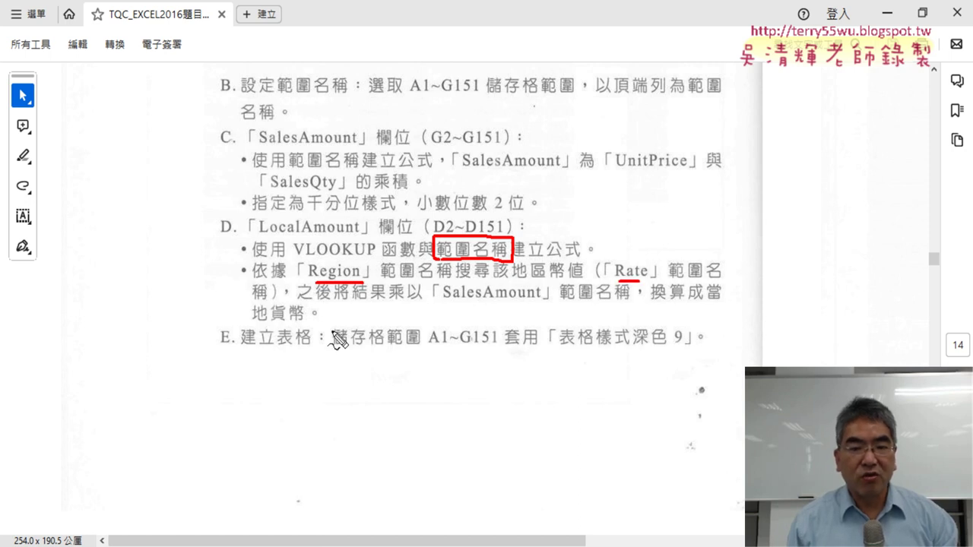
{"action": "left_click_drag", "start_coordinate": [278, 323], "coordinate": [291, 323]}
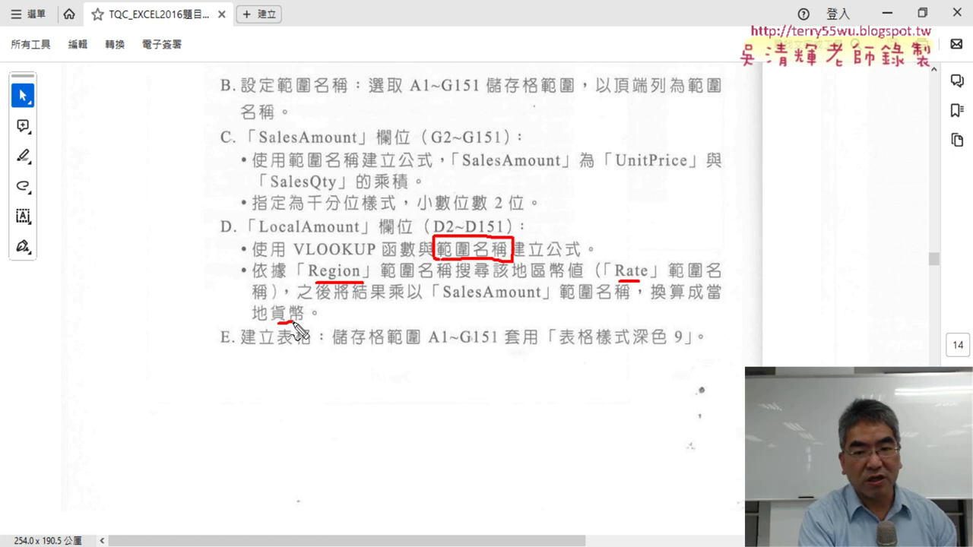
{"action": "key", "text": "Escape"}
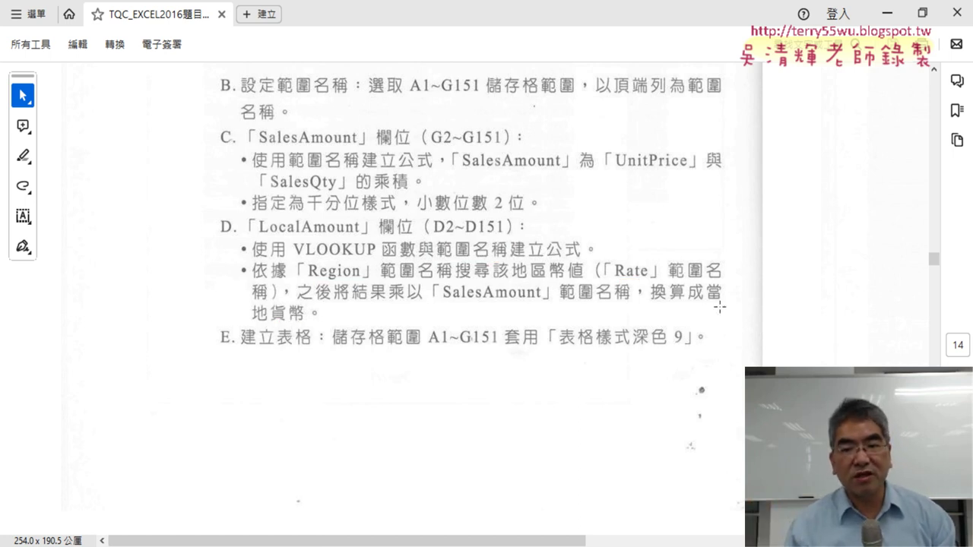
{"action": "left_click", "coordinate": [886, 13]}
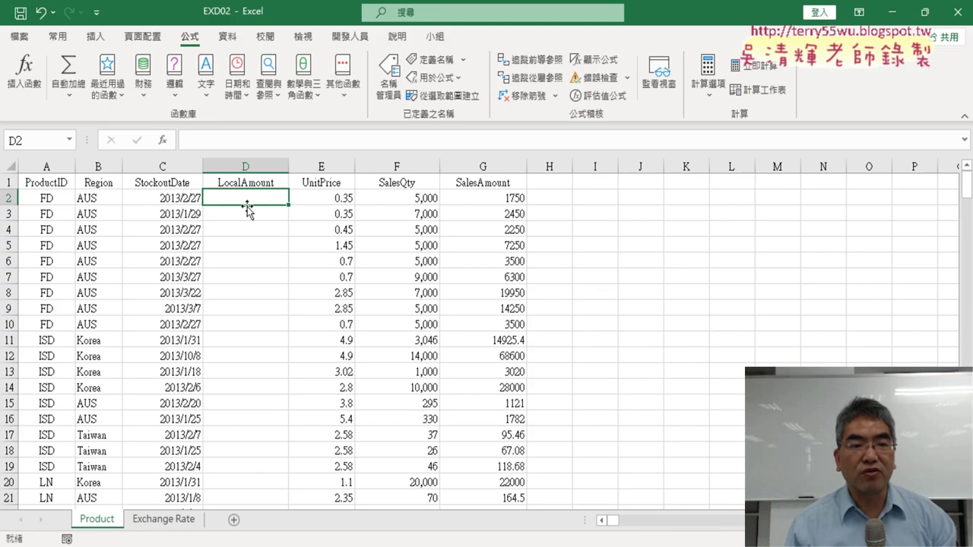
Insert a VLOOKUP function into D2 from the Lookup & Reference category
{"action": "left_click", "coordinate": [93, 199]}
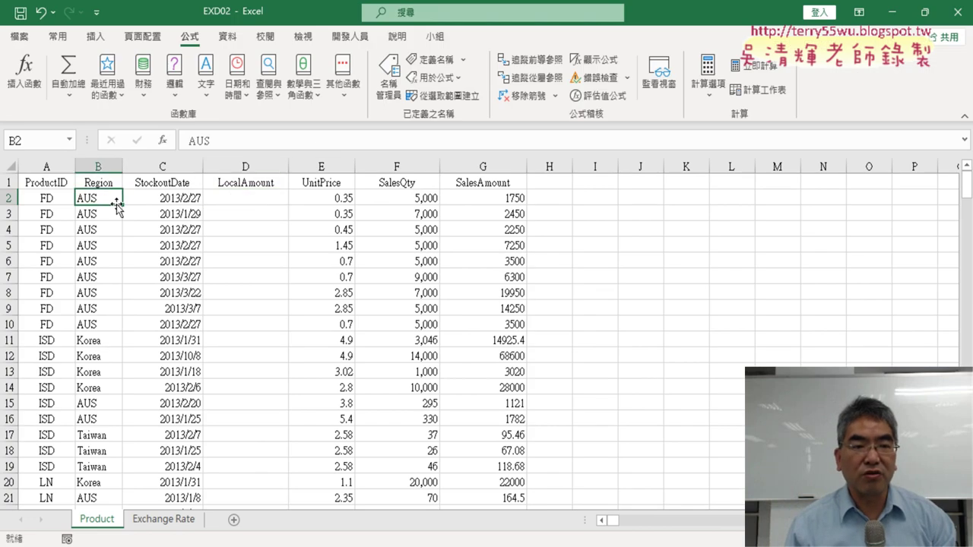
{"action": "left_click", "coordinate": [238, 198]}
{"action": "left_click", "coordinate": [163, 141]}
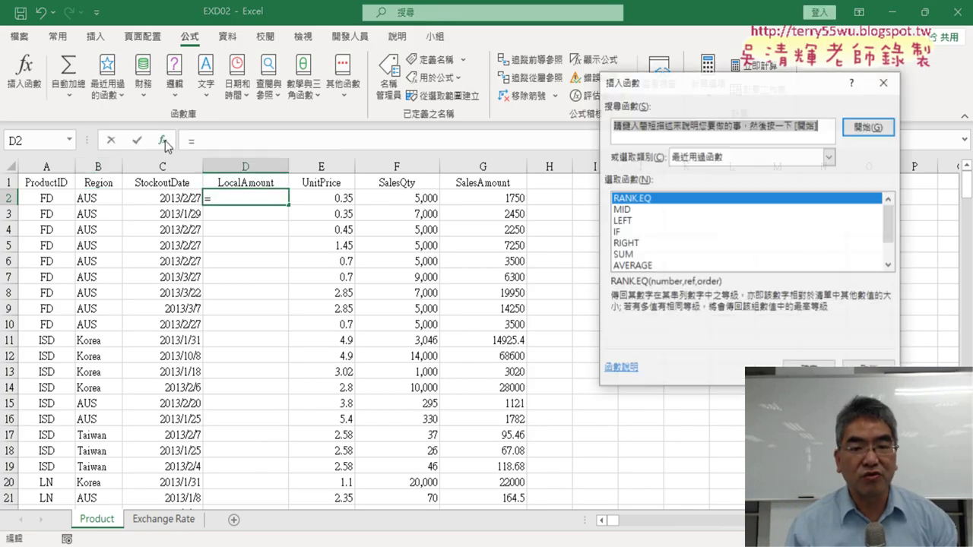
{"action": "left_click", "coordinate": [828, 156]}
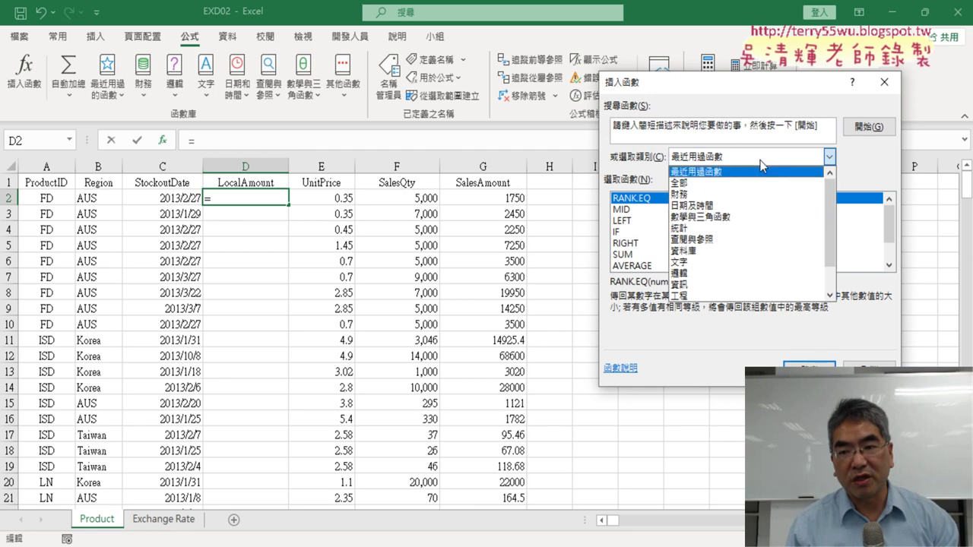
{"action": "left_click", "coordinate": [751, 241]}
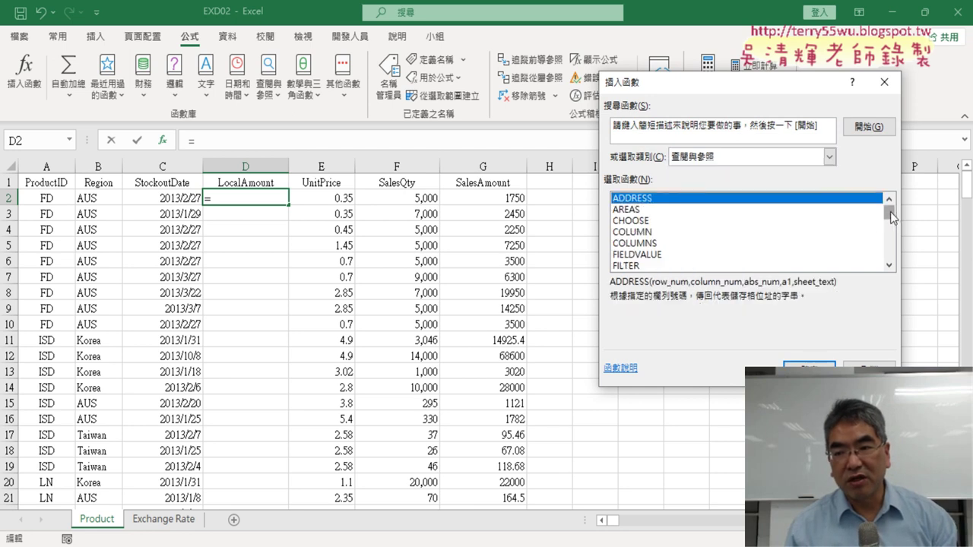
{"action": "scroll", "coordinate": [890, 211], "scroll_direction": "down", "scroll_amount": 6}
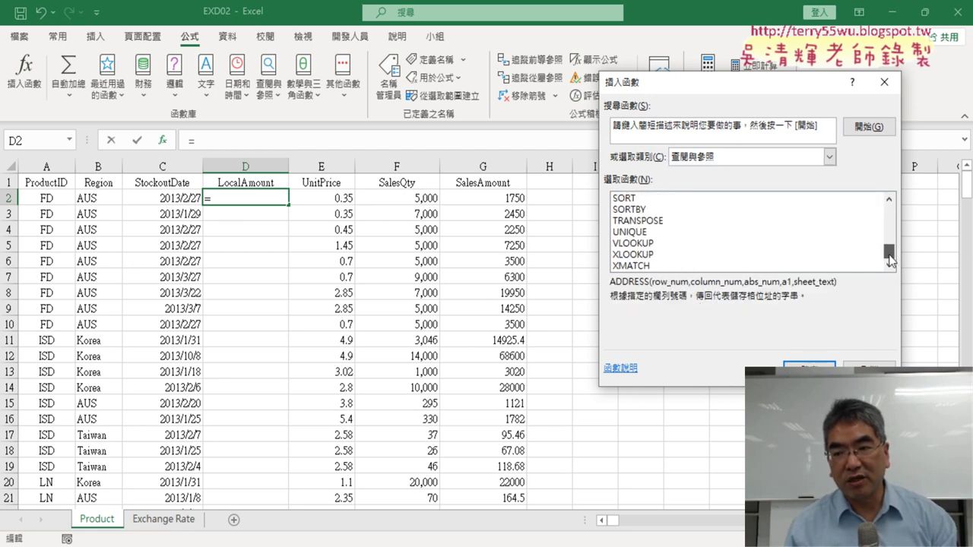
{"action": "left_click", "coordinate": [637, 243]}
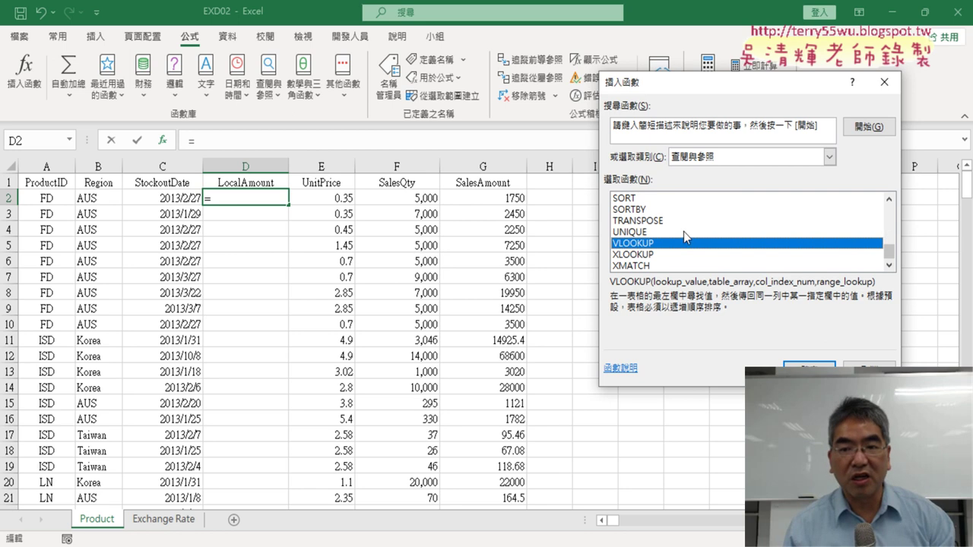
{"action": "left_click", "coordinate": [809, 366]}
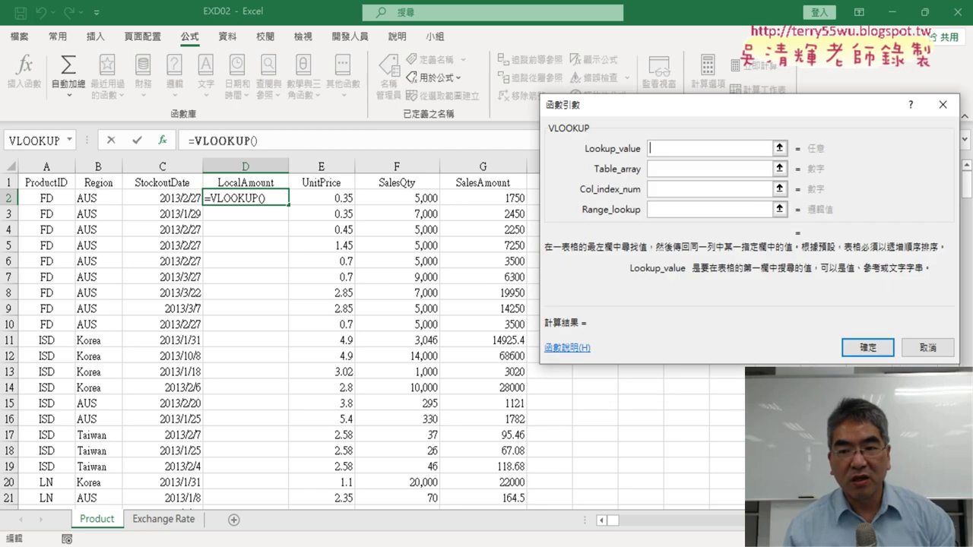
Set Lookup_value to B2 and paste the Rate name as Table_array, then view the Rate range
{"action": "left_click", "coordinate": [93, 199]}
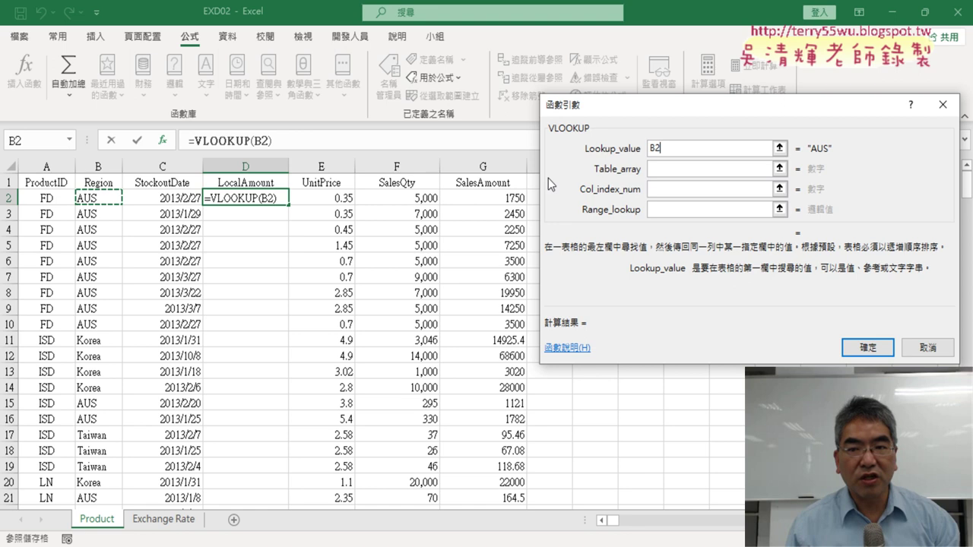
{"action": "left_click", "coordinate": [670, 170]}
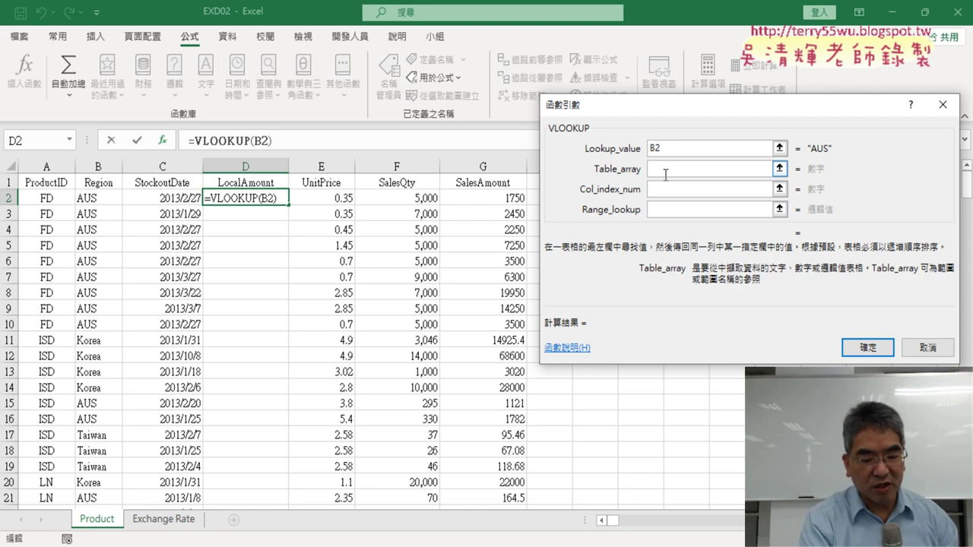
{"action": "key", "text": "F3"}
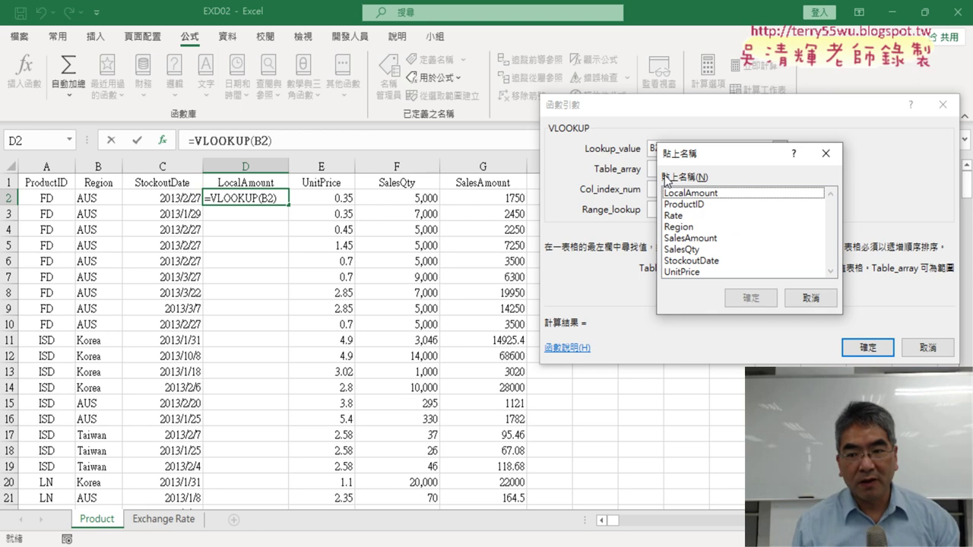
{"action": "left_click", "coordinate": [676, 216]}
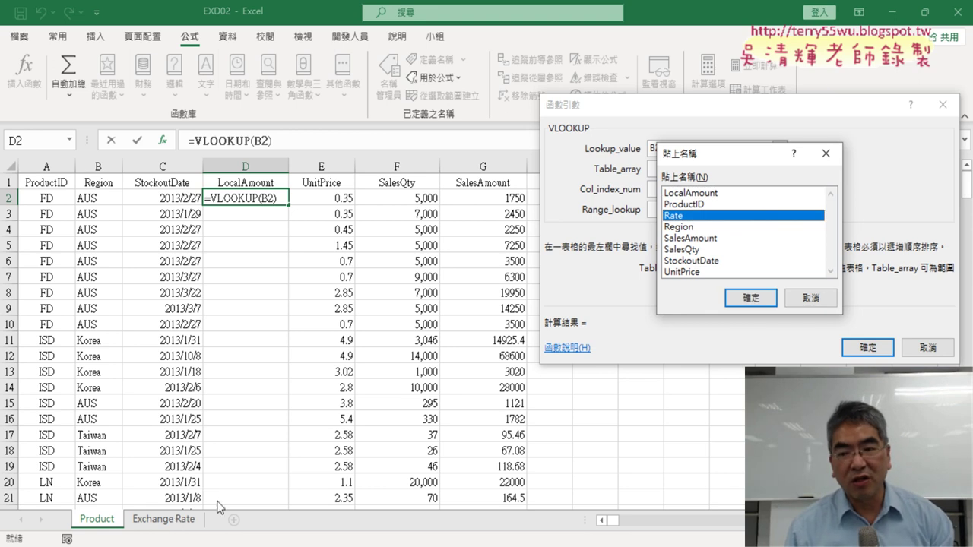
{"action": "left_click", "coordinate": [751, 298]}
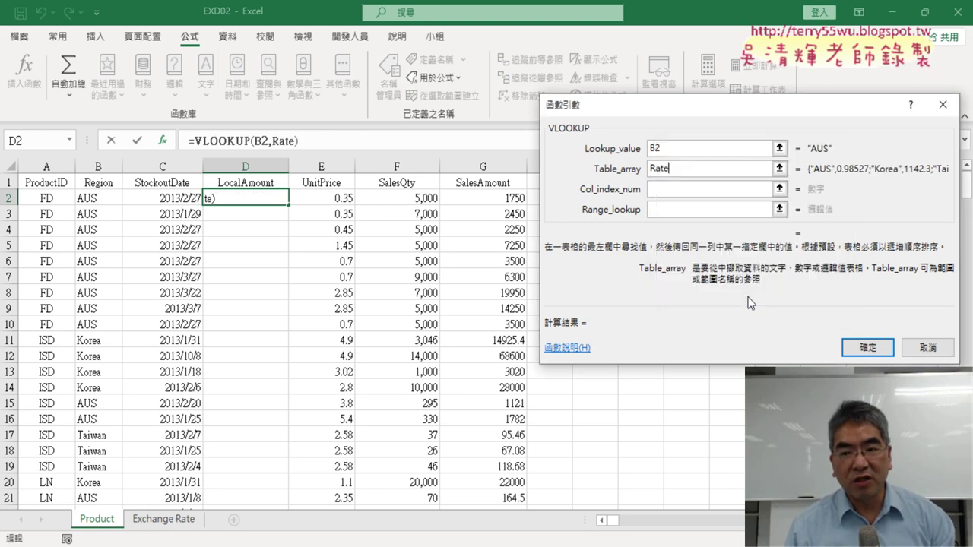
{"action": "left_click", "coordinate": [688, 195]}
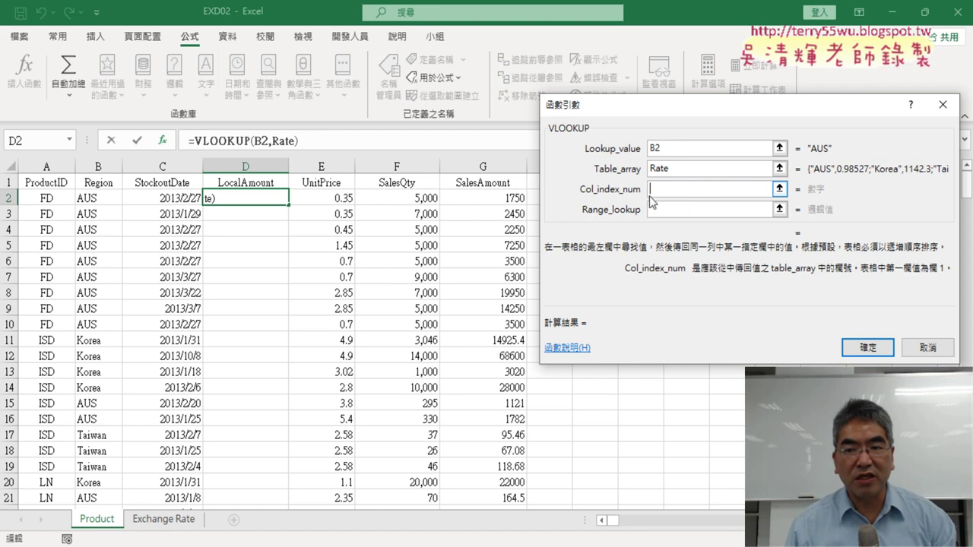
{"action": "left_click", "coordinate": [685, 169]}
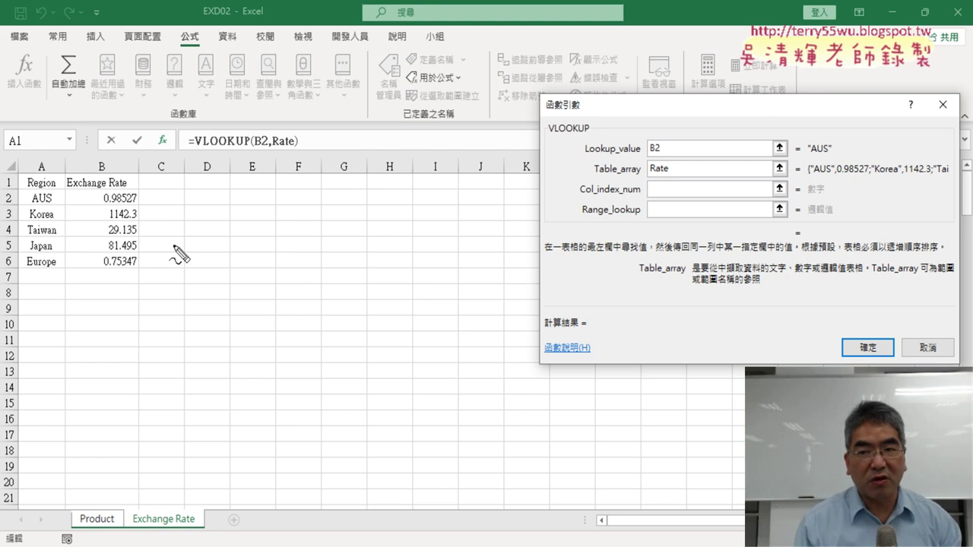
Annotate the Rate table: Region as column 1, Exchange Rate column 2, AUS 0.98527, then clear marks
{"action": "left_click_drag", "start_coordinate": [21, 187], "coordinate": [13, 267]}
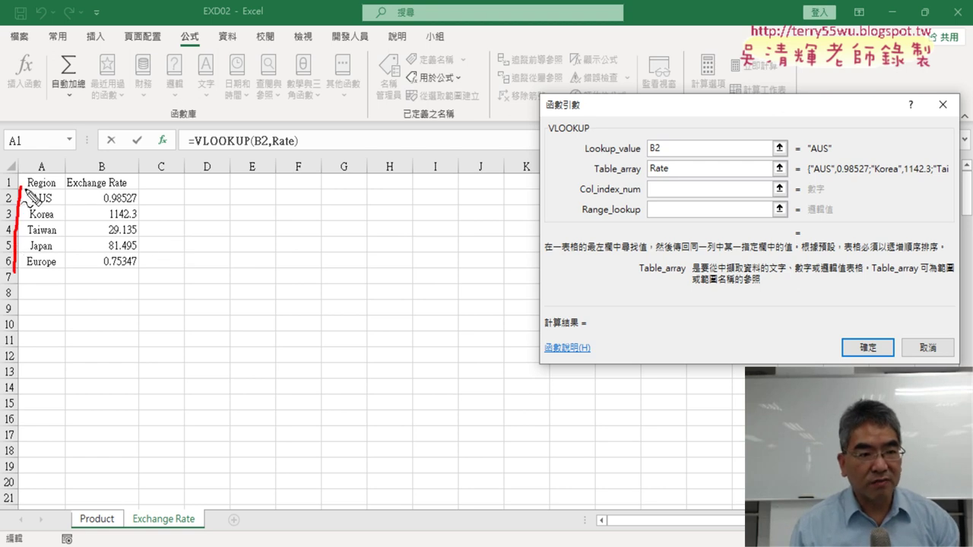
{"action": "left_click_drag", "start_coordinate": [25, 190], "coordinate": [16, 270]}
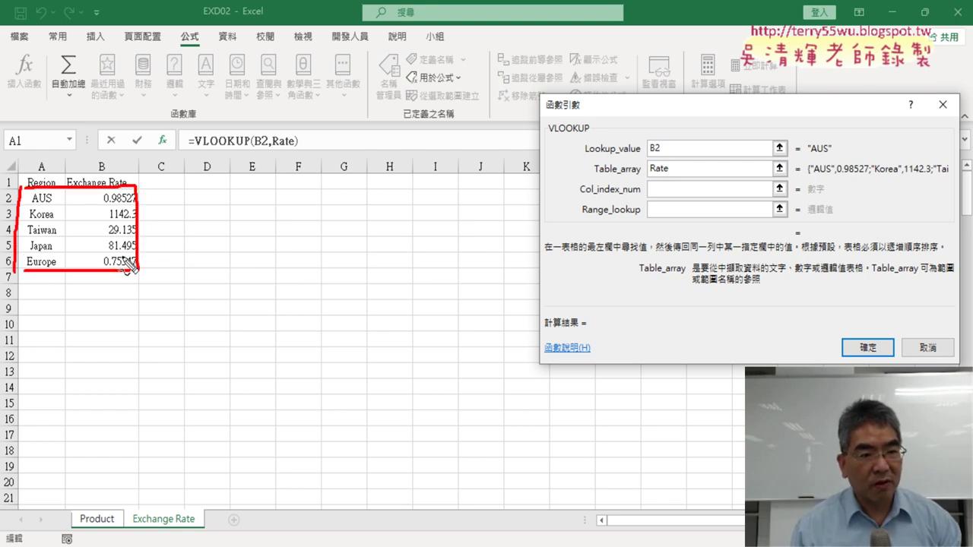
{"action": "left_click_drag", "start_coordinate": [73, 187], "coordinate": [71, 283]}
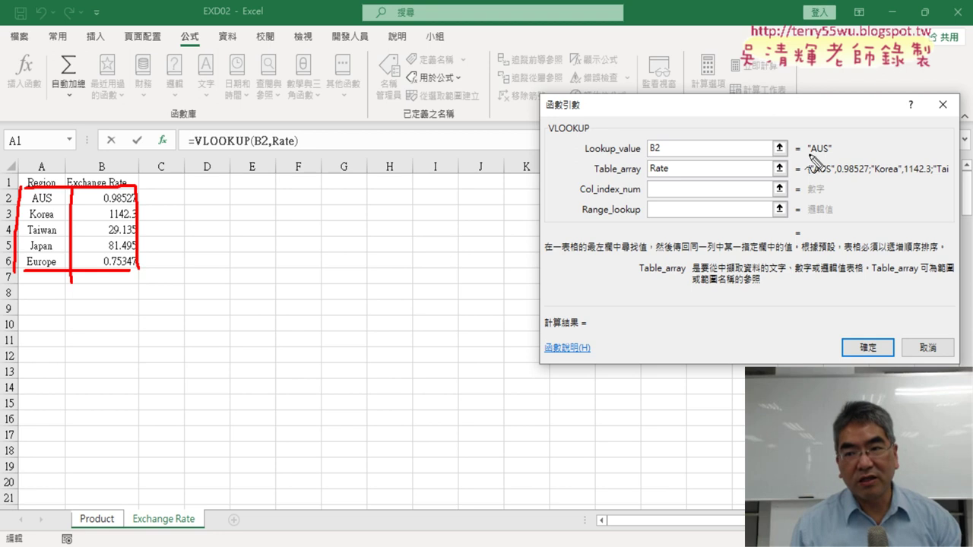
{"action": "mouse_move", "coordinate": [804, 158]}
{"action": "left_mouse_down"}
{"action": "mouse_move", "coordinate": [834, 157]}
{"action": "mouse_move", "coordinate": [392, 54]}
{"action": "mouse_move", "coordinate": [94, 161]}
{"action": "left_mouse_up"}
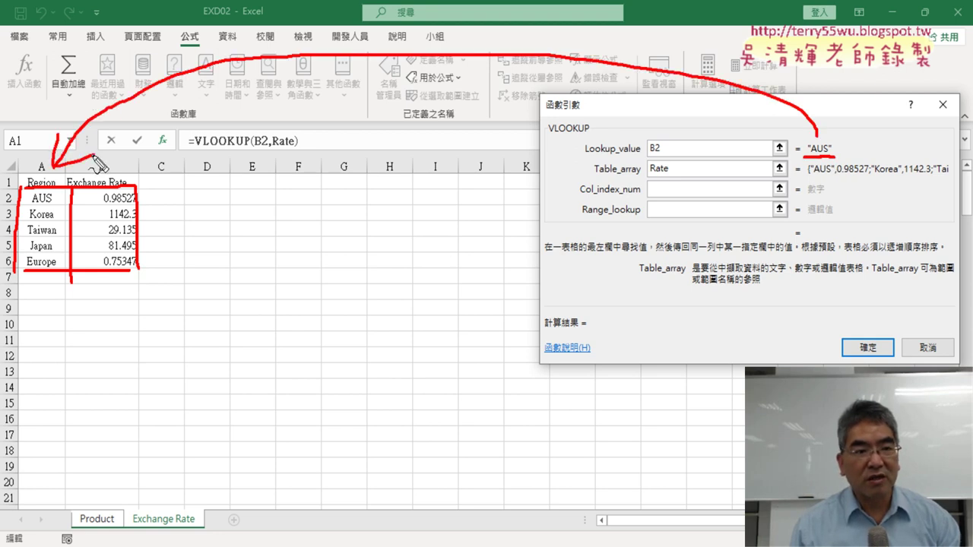
{"action": "left_click_drag", "start_coordinate": [31, 206], "coordinate": [137, 203]}
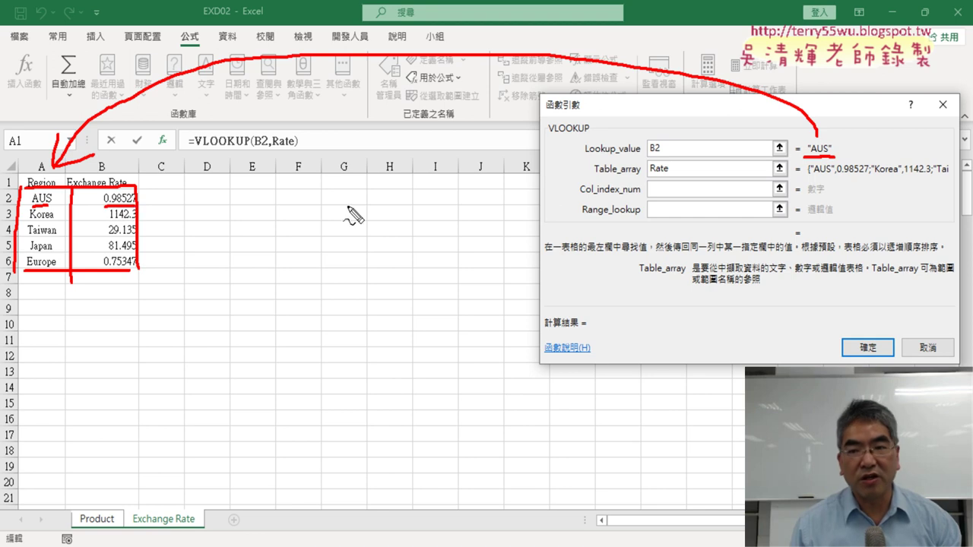
{"action": "left_click_drag", "start_coordinate": [580, 199], "coordinate": [640, 197]}
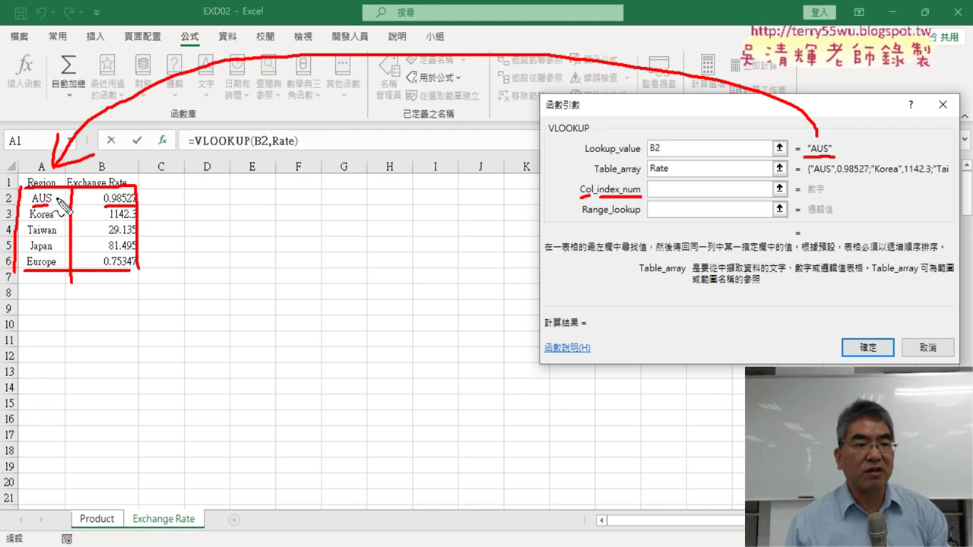
{"action": "mouse_move", "coordinate": [41, 135]}
{"action": "left_mouse_down"}
{"action": "mouse_move", "coordinate": [43, 161]}
{"action": "mouse_move", "coordinate": [56, 160]}
{"action": "left_mouse_up"}
{"action": "left_click_drag", "start_coordinate": [105, 138], "coordinate": [128, 161]}
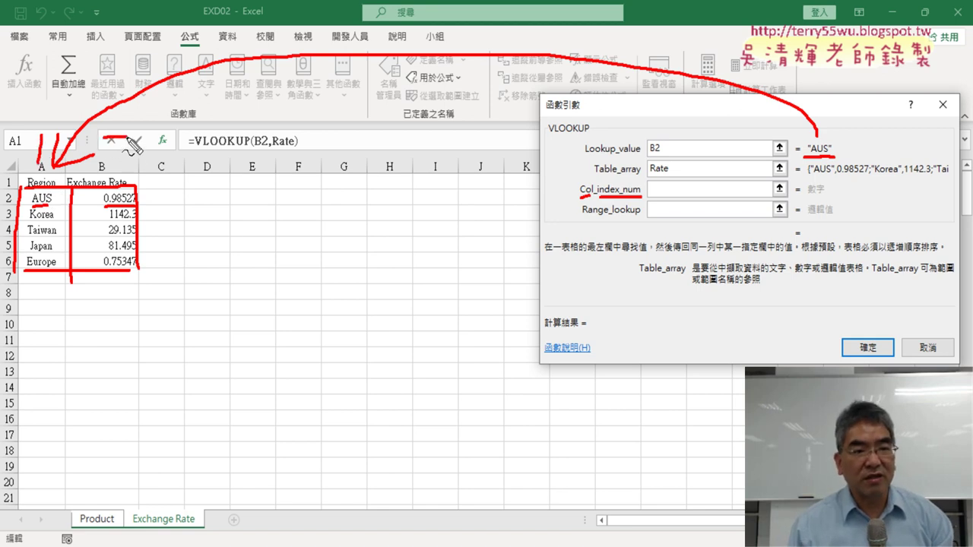
{"action": "left_click_drag", "start_coordinate": [104, 204], "coordinate": [135, 204]}
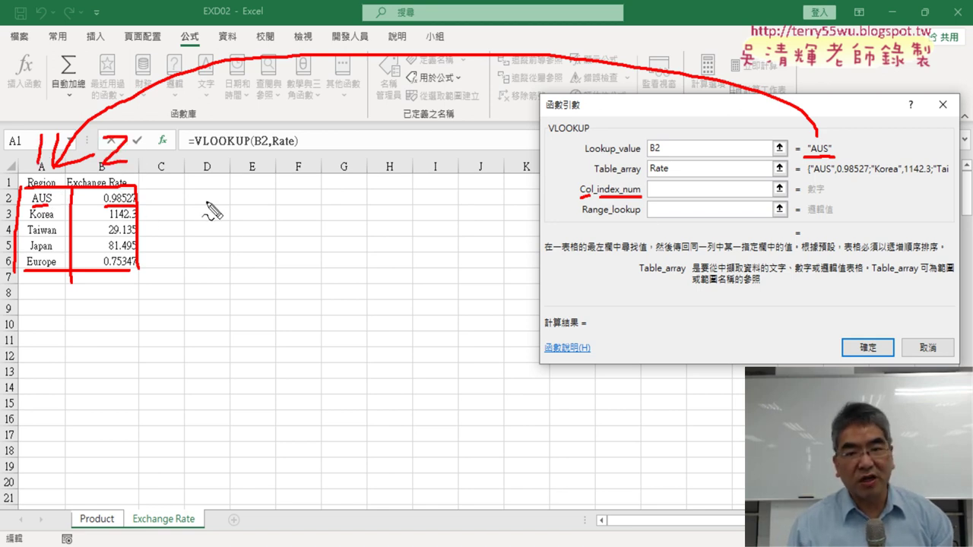
{"action": "left_click_drag", "start_coordinate": [650, 186], "coordinate": [674, 196]}
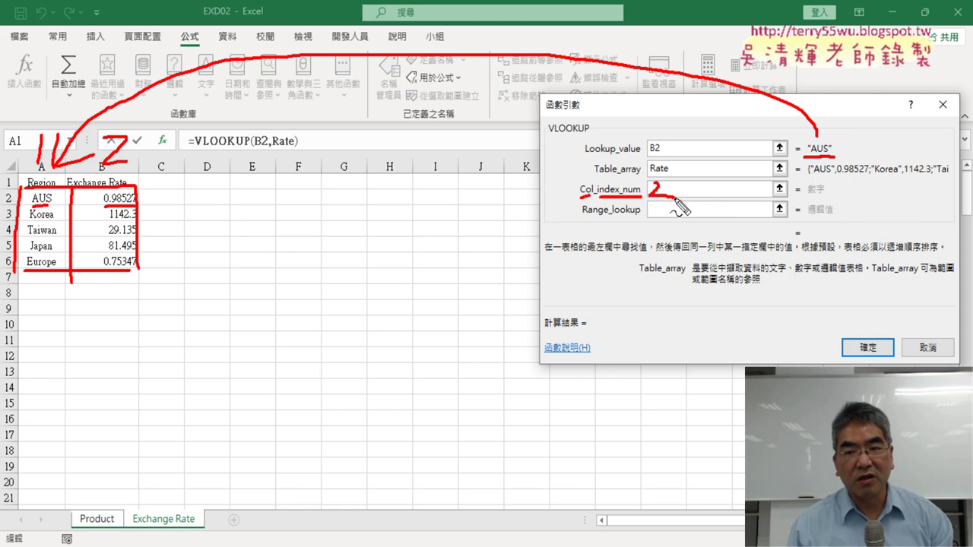
{"action": "left_click_drag", "start_coordinate": [586, 219], "coordinate": [636, 218]}
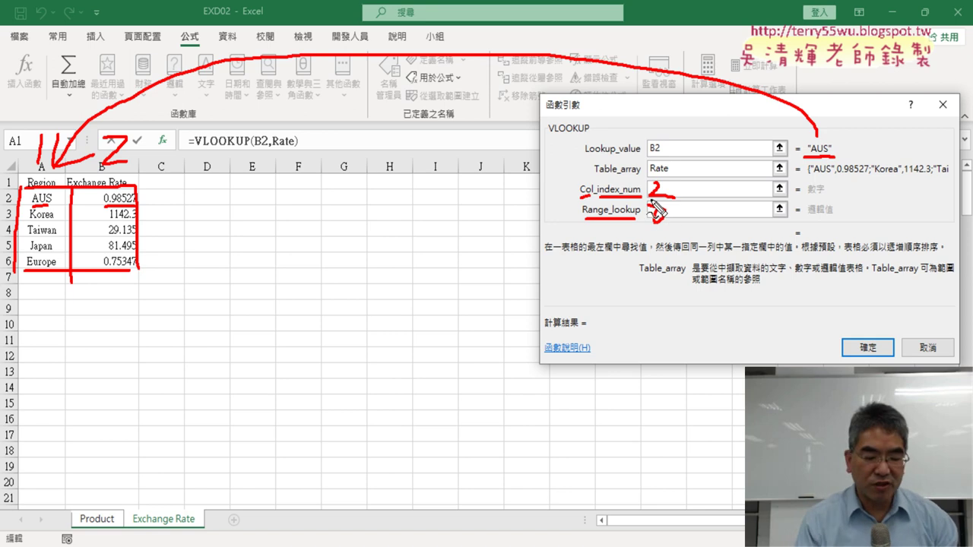
{"action": "key", "text": "Escape"}
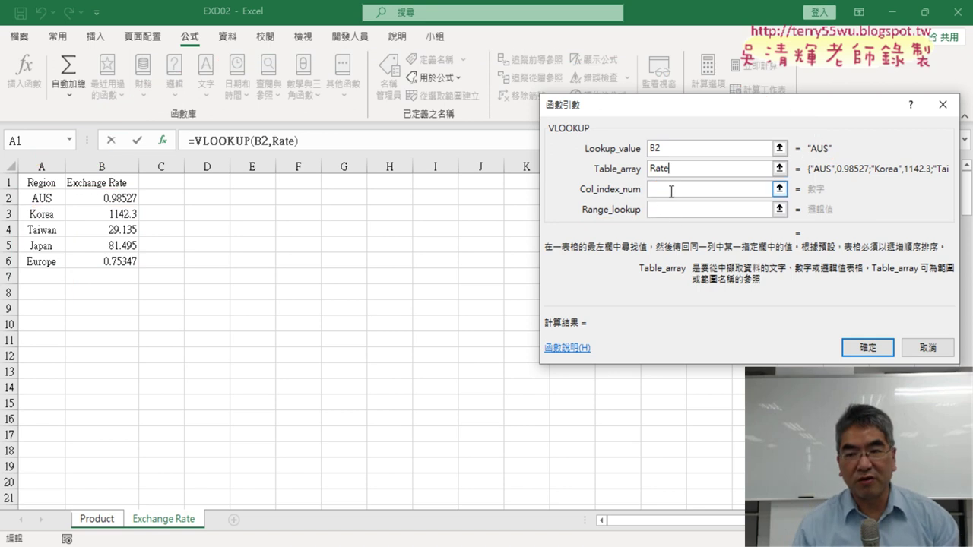
Give the D2 VLOOKUP column index 2 and exact match 0, returning AUS rate 0.99
{"action": "left_click", "coordinate": [666, 189]}
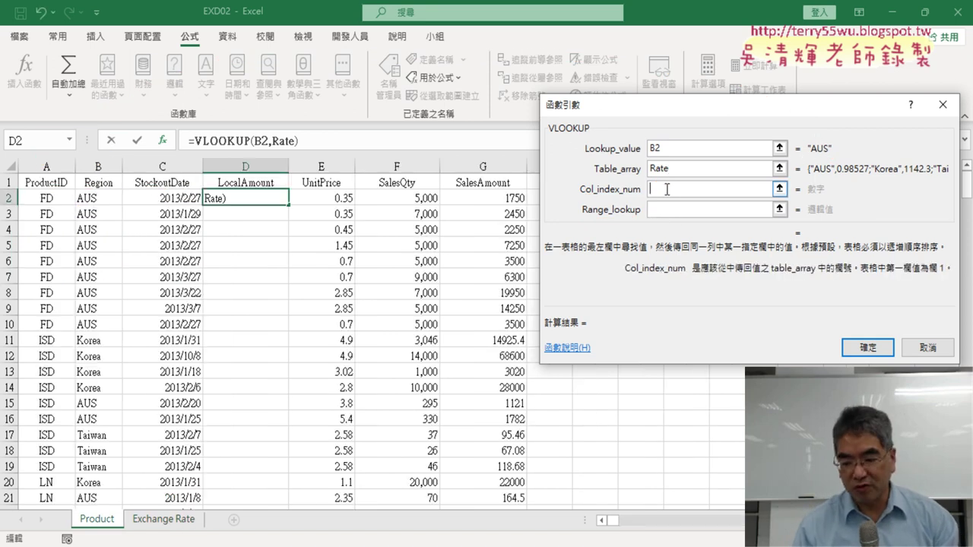
{"action": "type", "text": "2"}
{"action": "left_click", "coordinate": [669, 210]}
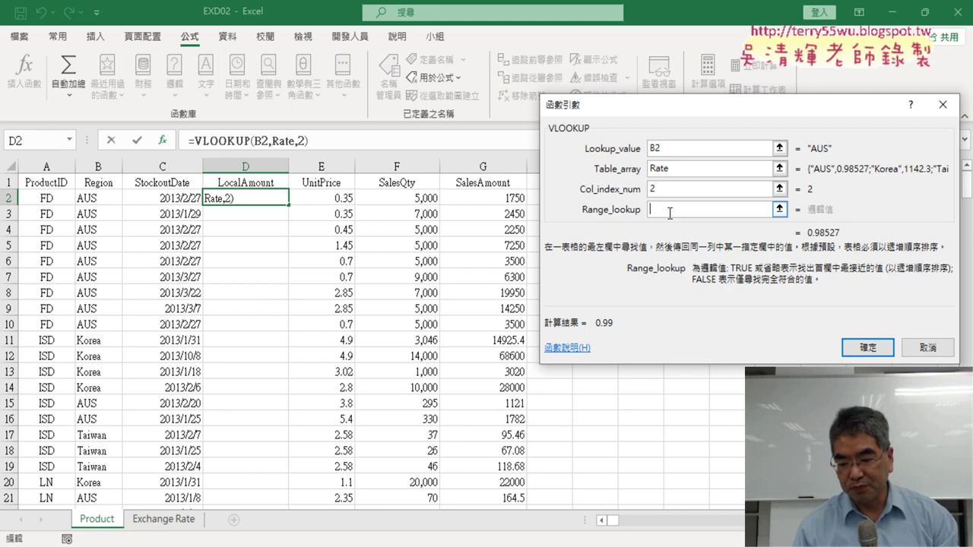
{"action": "type", "text": "0"}
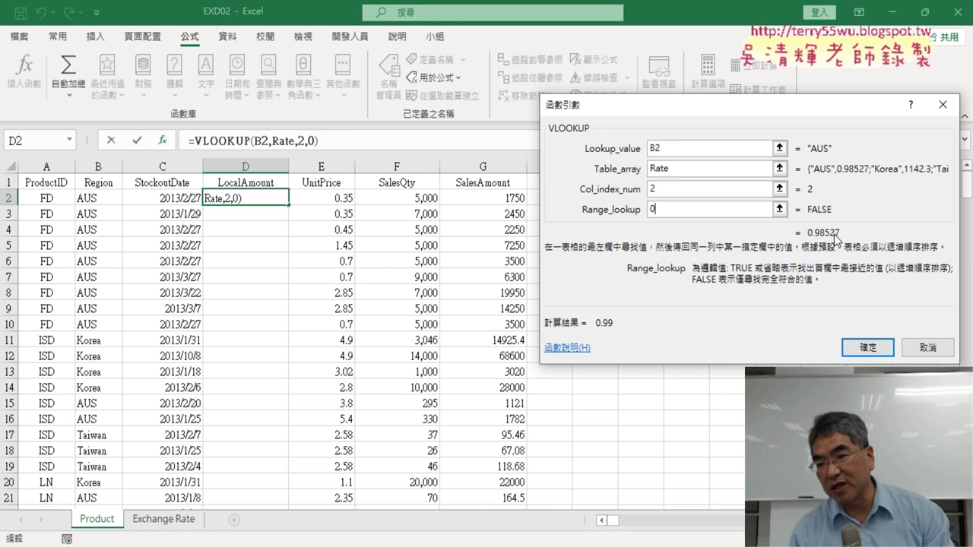
{"action": "left_click", "coordinate": [867, 348]}
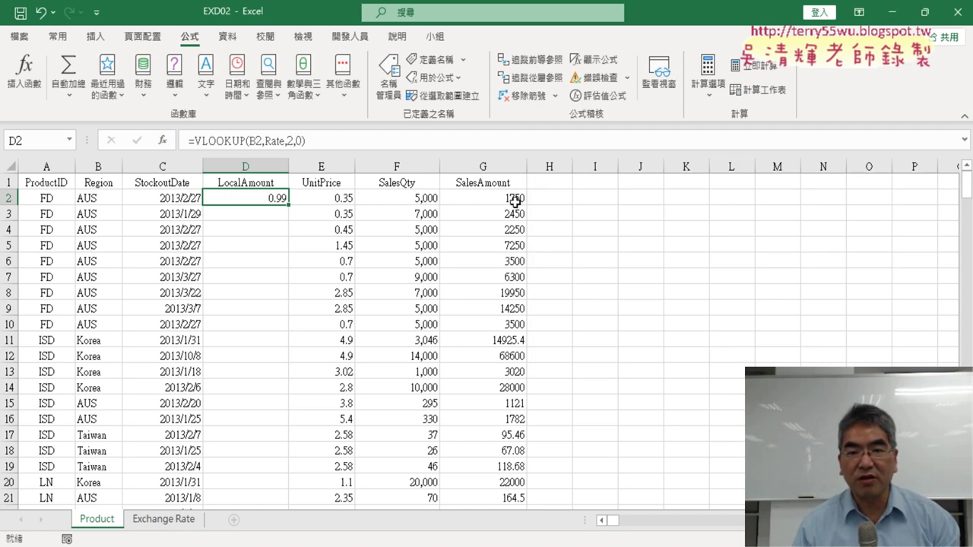
Extend D2 to =VLOOKUP(B2,Rate,2,0)*SalesAmount, pasting SalesAmount from the F3 name list
{"action": "left_click", "coordinate": [334, 140]}
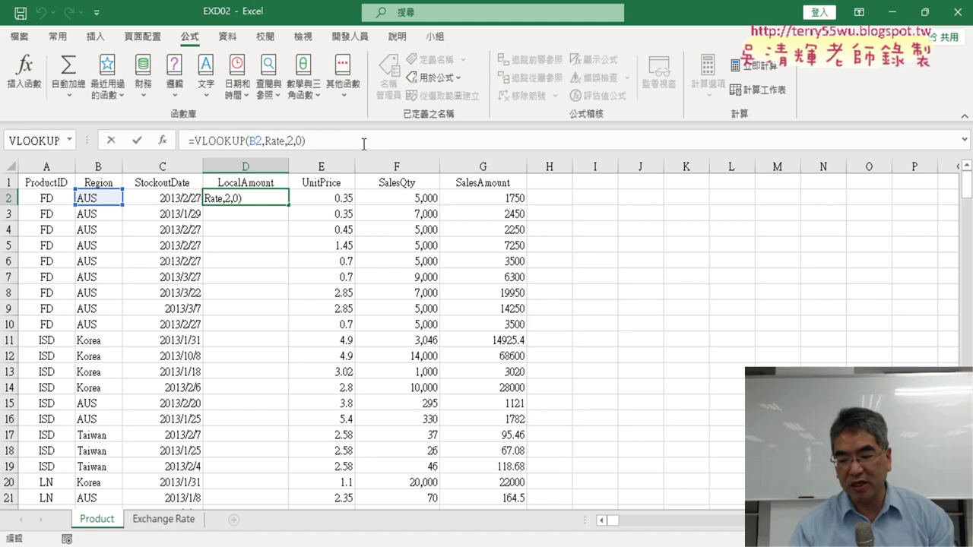
{"action": "type", "text": "*"}
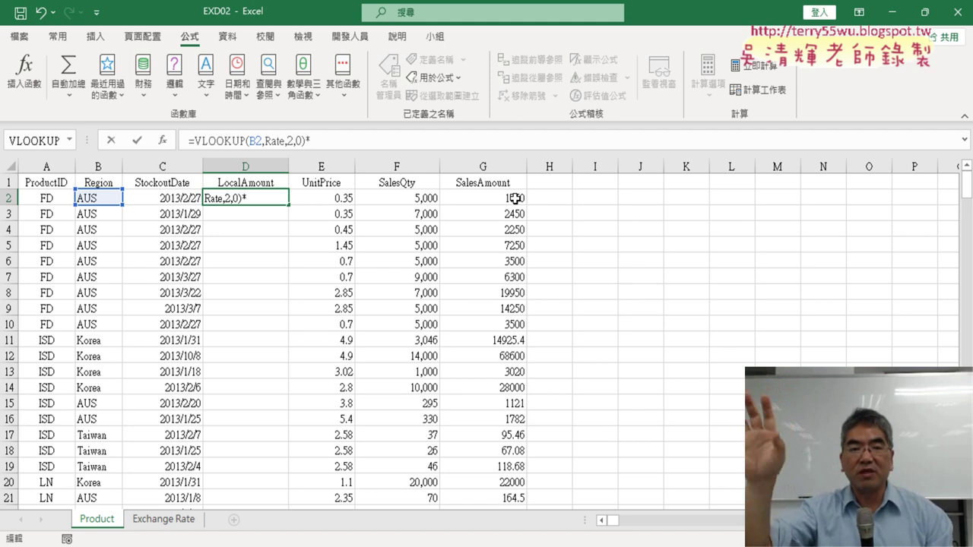
{"action": "key", "text": "F3"}
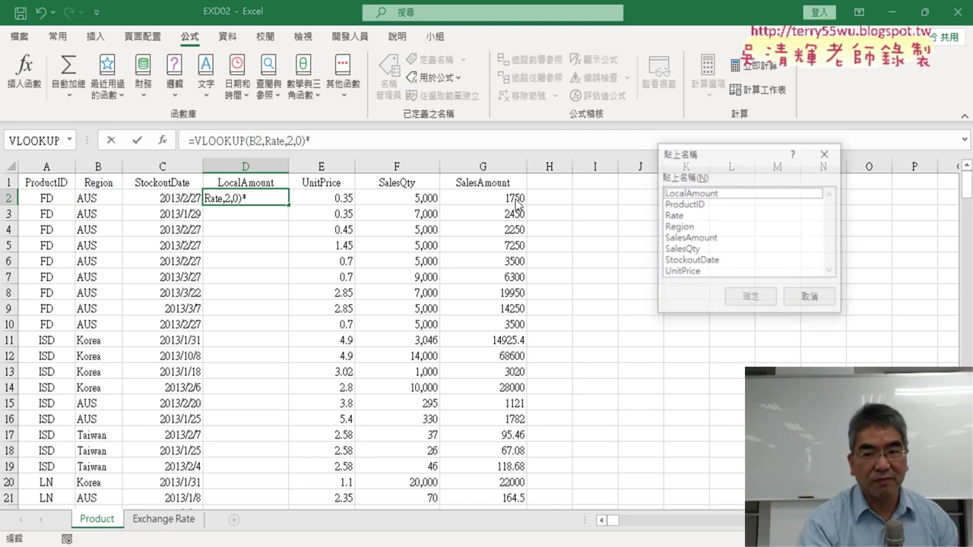
{"action": "left_click", "coordinate": [711, 238]}
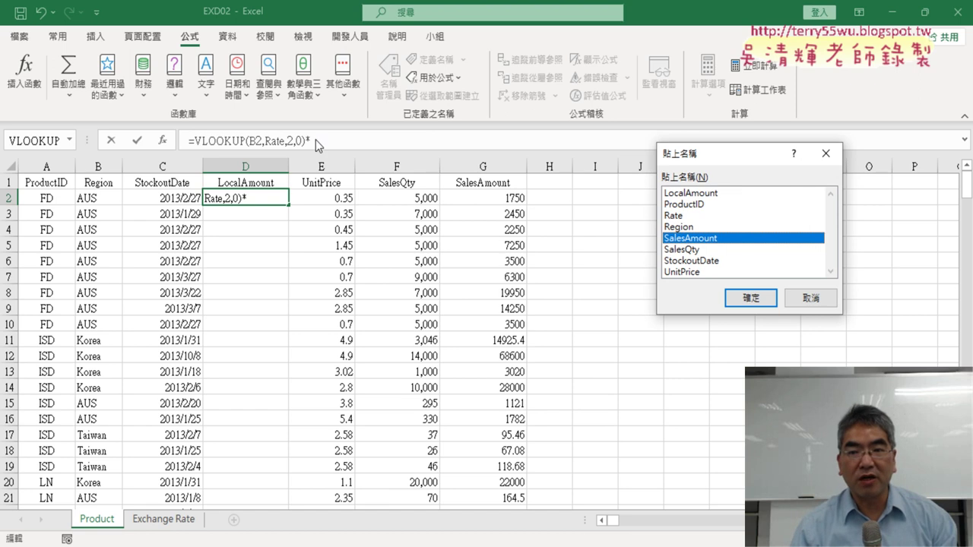
{"action": "left_click", "coordinate": [750, 298]}
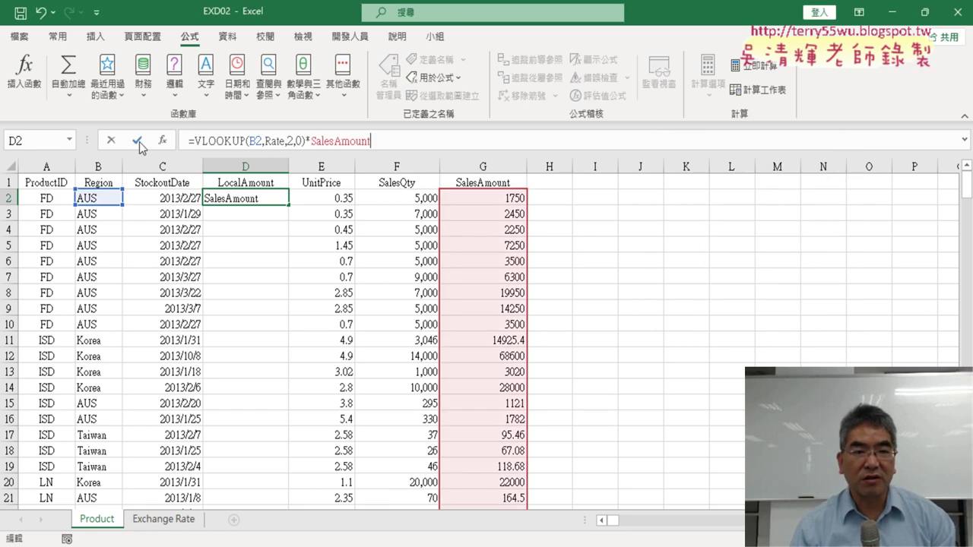
{"action": "left_click", "coordinate": [139, 142]}
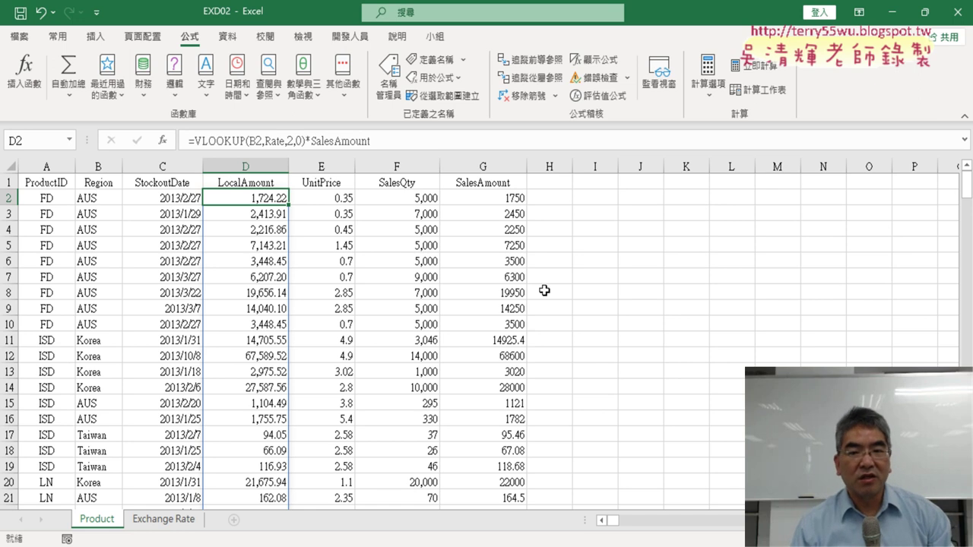
{"action": "left_click", "coordinate": [512, 195]}
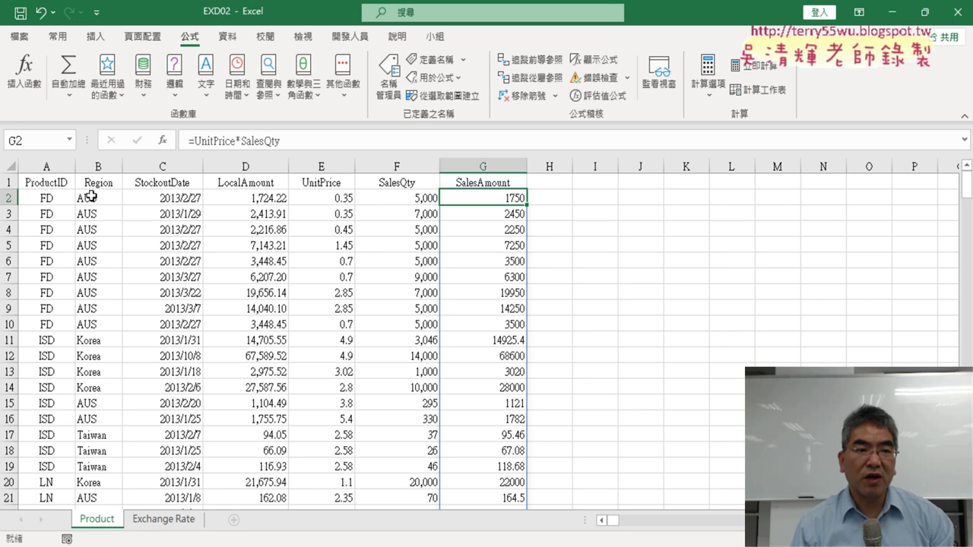
{"action": "left_click", "coordinate": [252, 196]}
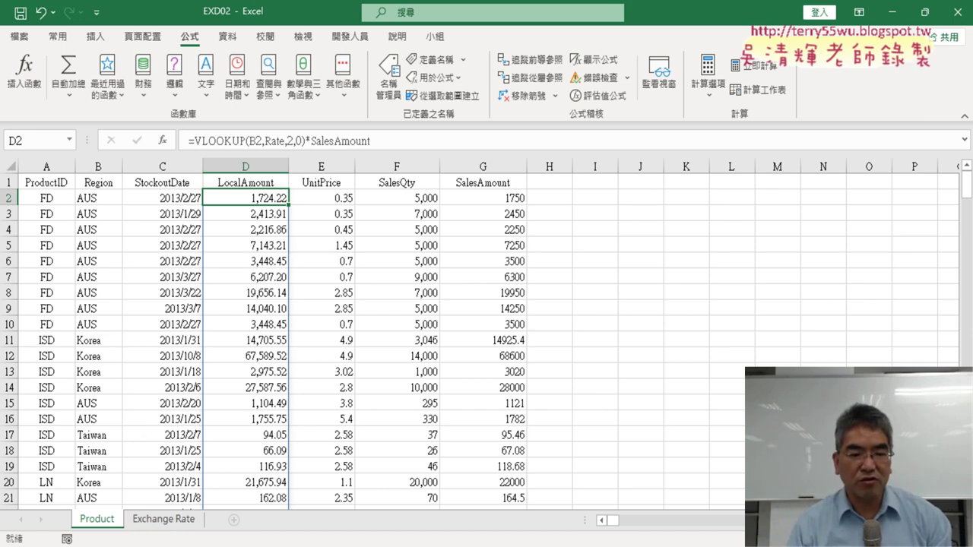
{"action": "left_click", "coordinate": [228, 494]}
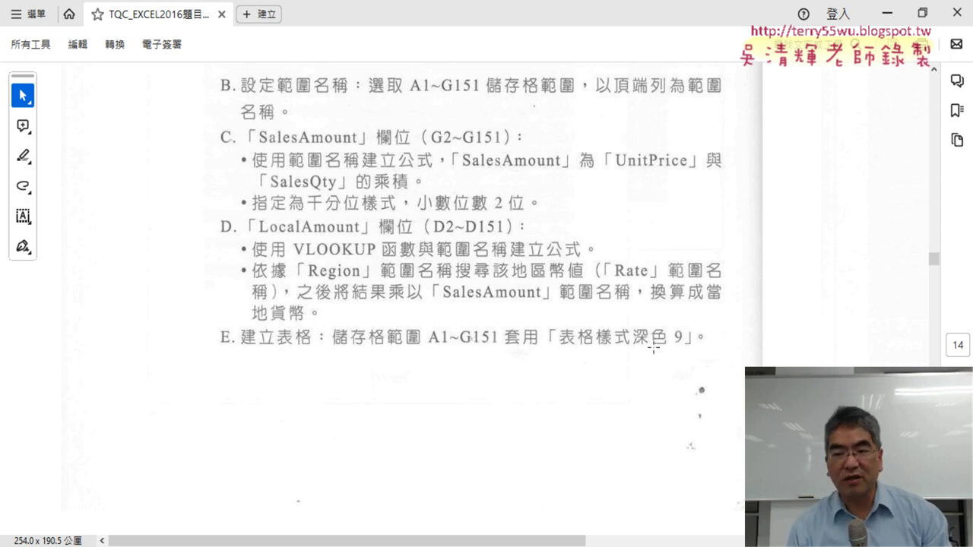
{"action": "key", "text": "alt+Tab"}
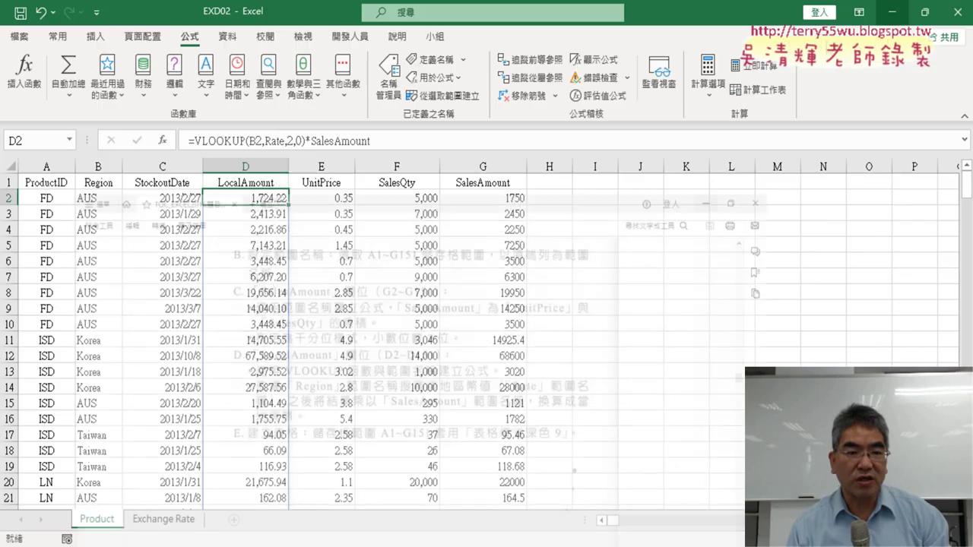
Select A1:G151 and format it as a table with a dark style and headers
{"action": "left_click", "coordinate": [53, 181]}
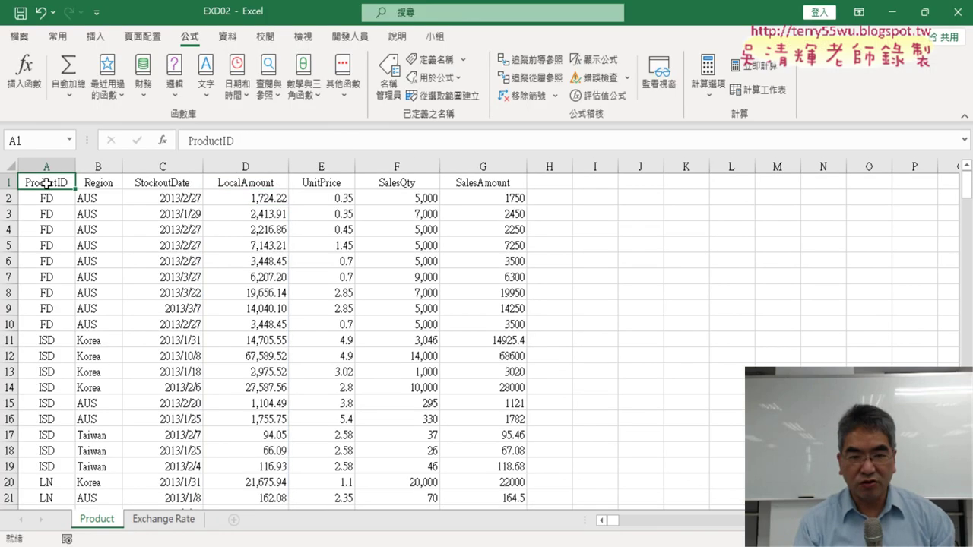
{"action": "key", "text": "ctrl+shift+Right"}
{"action": "key", "text": "ctrl+shift+Down"}
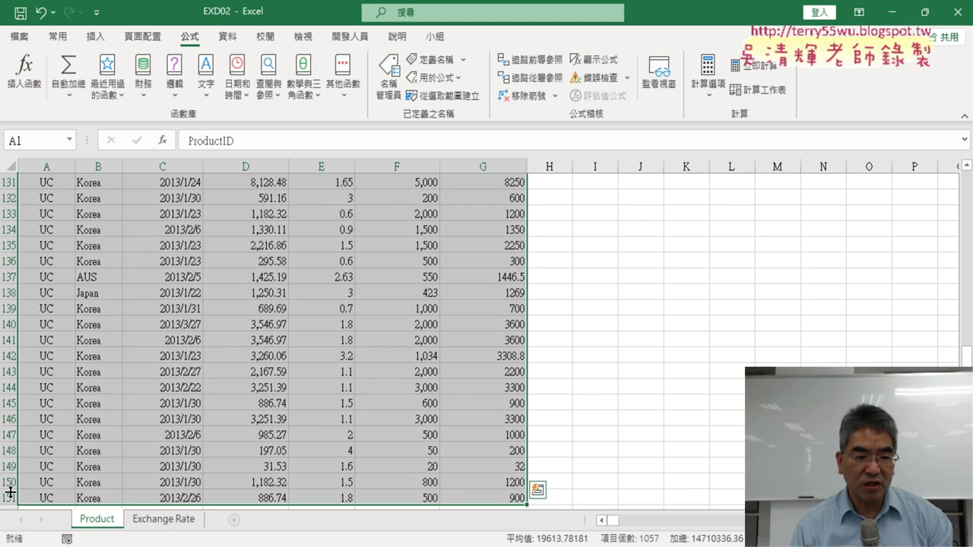
{"action": "left_click", "coordinate": [70, 36]}
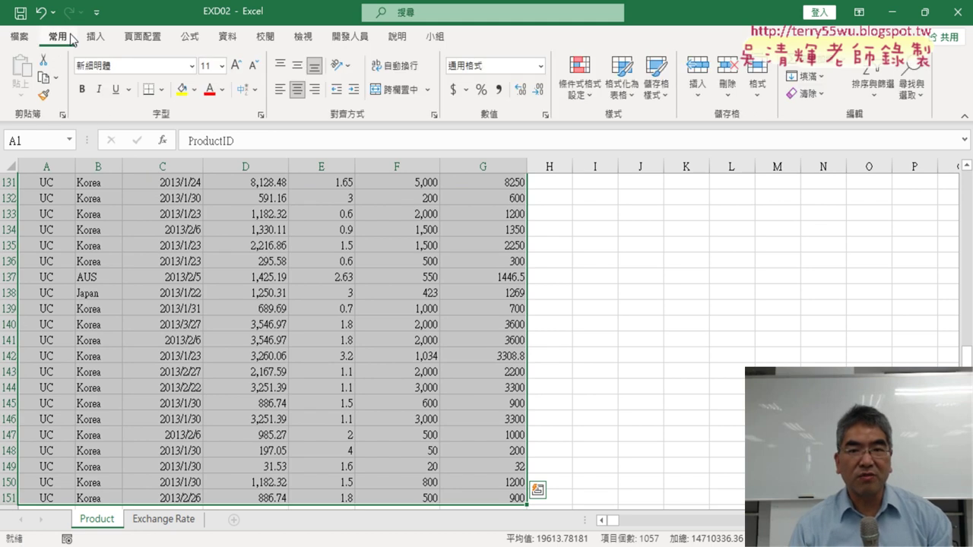
{"action": "left_click", "coordinate": [636, 104]}
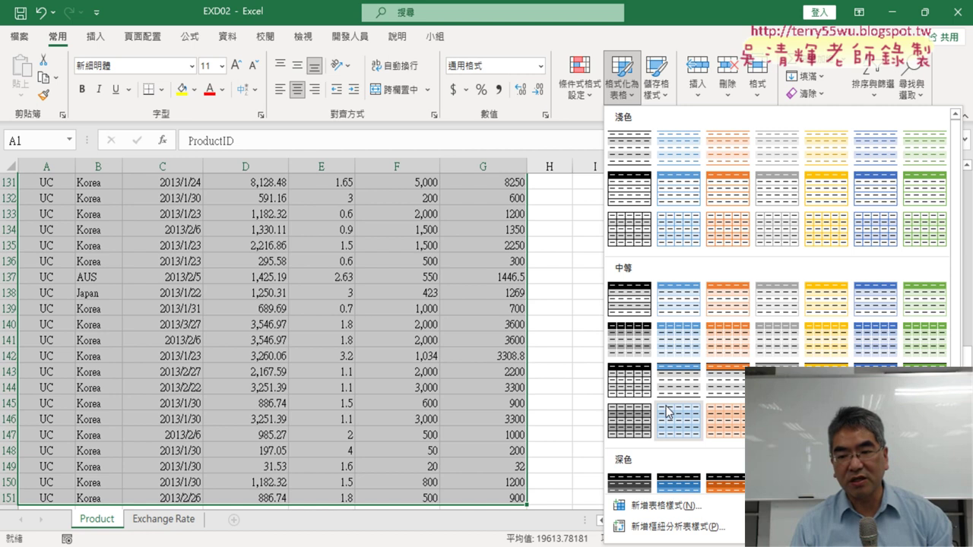
{"action": "scroll", "coordinate": [667, 411], "scroll_direction": "down", "scroll_amount": 1}
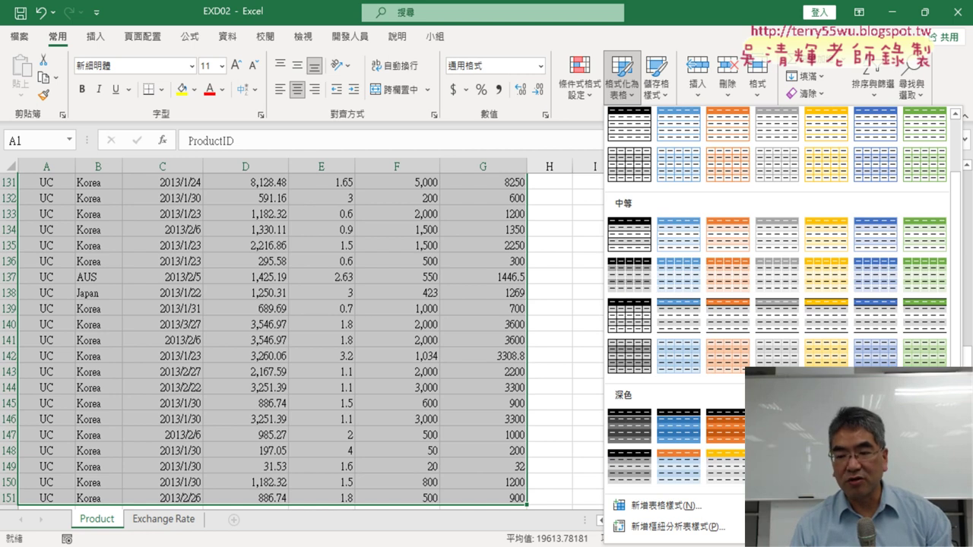
{"action": "left_click", "coordinate": [686, 472]}
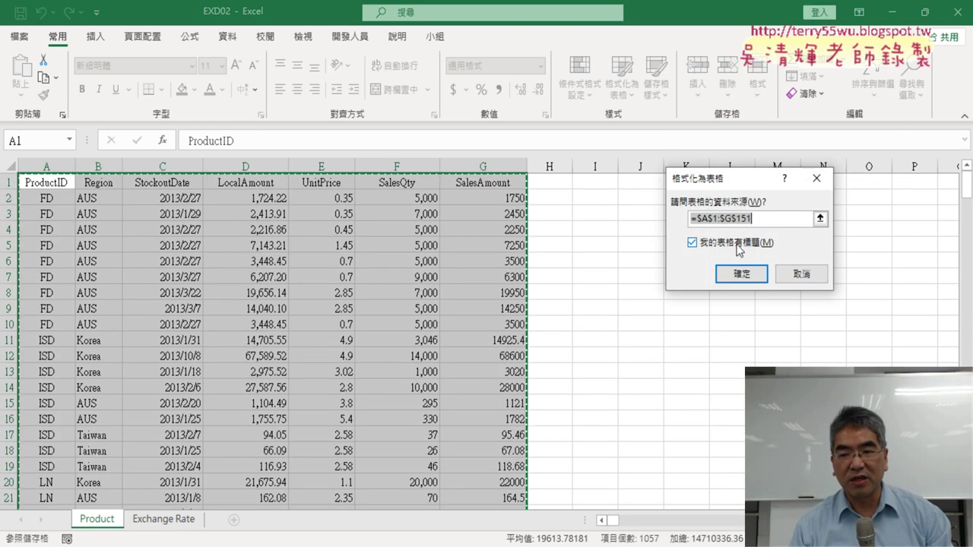
{"action": "left_click", "coordinate": [742, 275]}
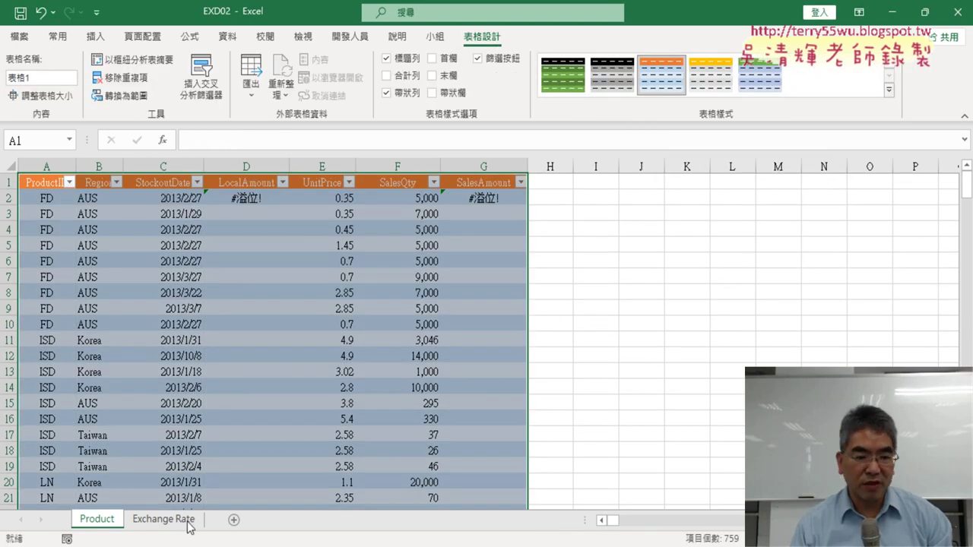
{"action": "key", "text": "alt+Tab"}
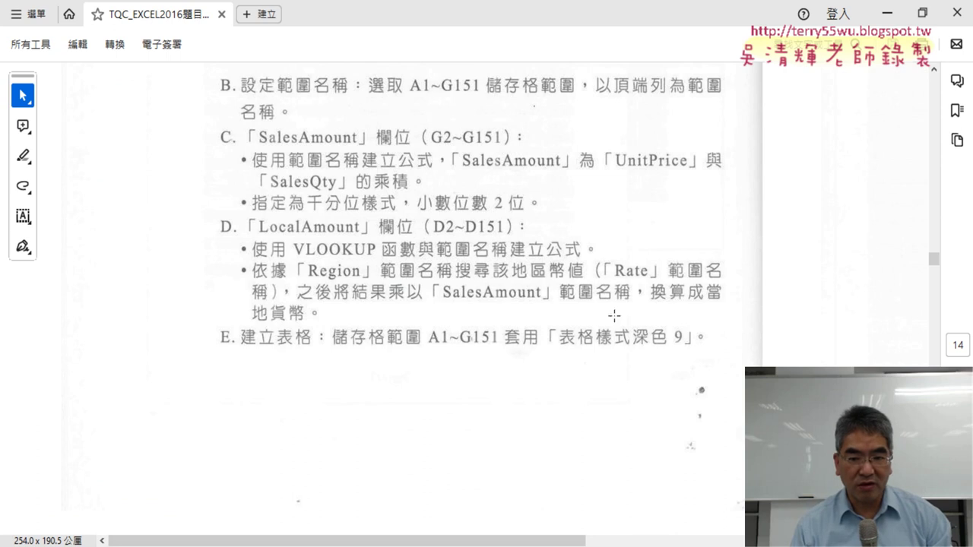
Scroll the exam PDF to item F's print settings and the reference result table
{"action": "scroll", "coordinate": [614, 314], "scroll_direction": "right", "scroll_amount": 10}
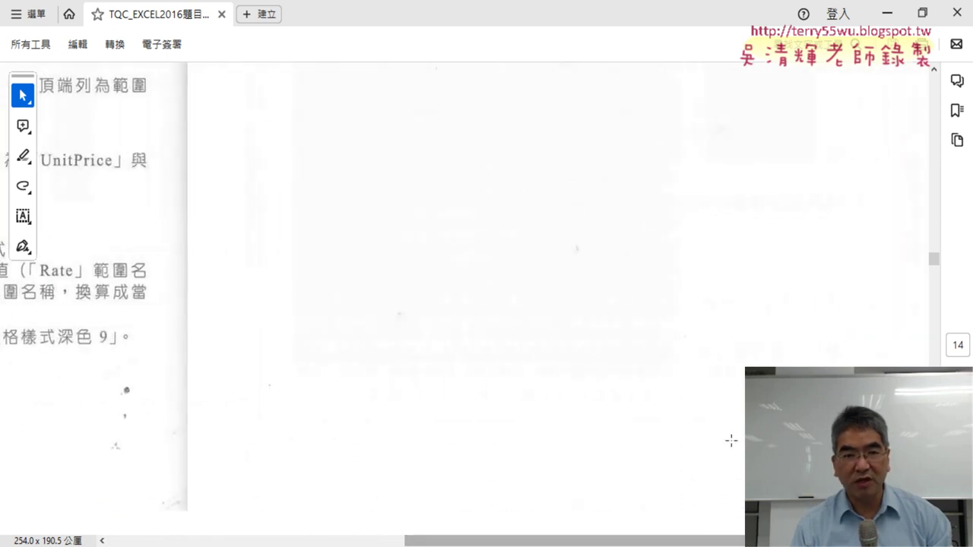
{"action": "scroll", "coordinate": [731, 441], "scroll_direction": "up", "scroll_amount": 3}
{"action": "scroll", "coordinate": [926, 226], "scroll_direction": "up", "scroll_amount": 1}
{"action": "scroll", "coordinate": [926, 226], "scroll_direction": "up", "scroll_amount": 3}
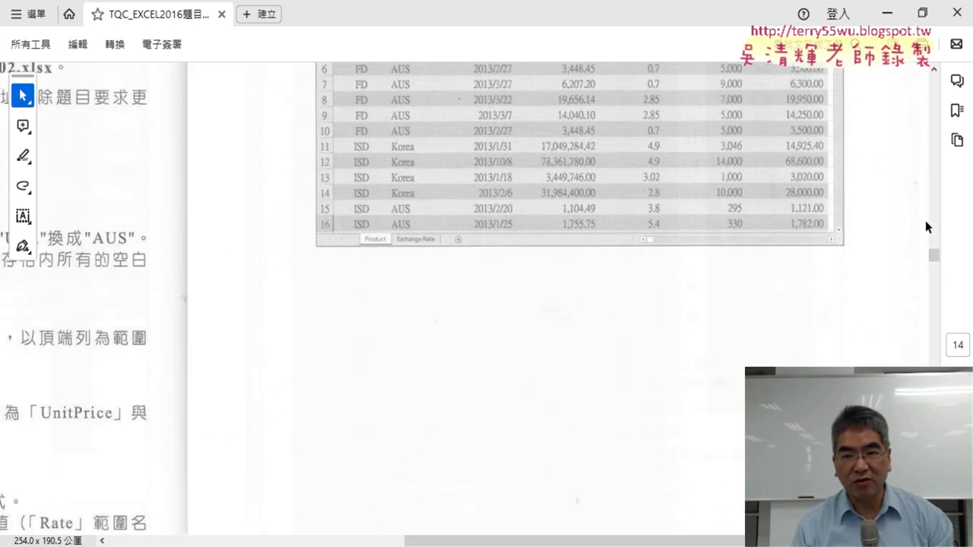
{"action": "scroll", "coordinate": [926, 226], "scroll_direction": "up", "scroll_amount": 3}
{"action": "scroll", "coordinate": [926, 226], "scroll_direction": "up", "scroll_amount": 3}
{"action": "scroll", "coordinate": [924, 221], "scroll_direction": "up", "scroll_amount": 2}
{"action": "scroll", "coordinate": [925, 221], "scroll_direction": "up", "scroll_amount": 1}
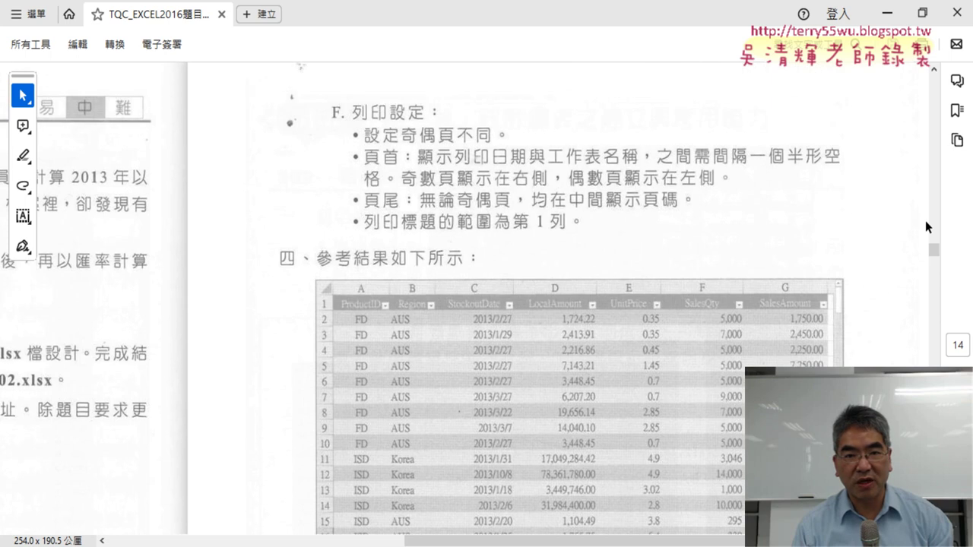
{"action": "scroll", "coordinate": [925, 220], "scroll_direction": "up", "scroll_amount": 1}
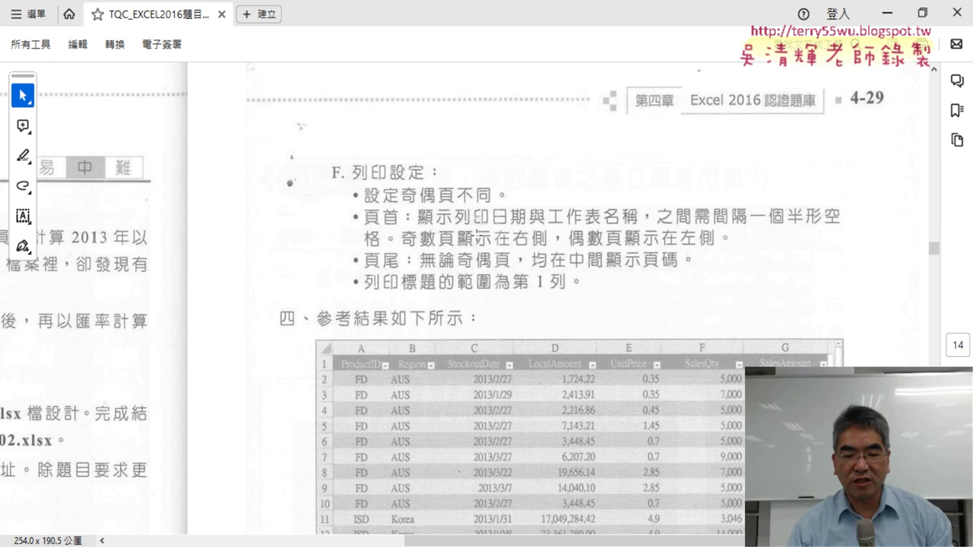
{"action": "mouse_move", "coordinate": [262, 546]}
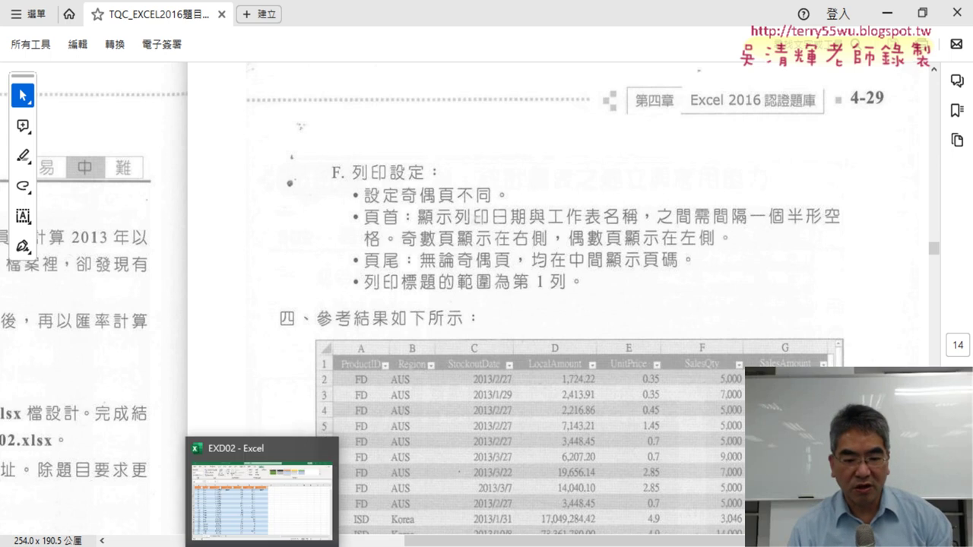